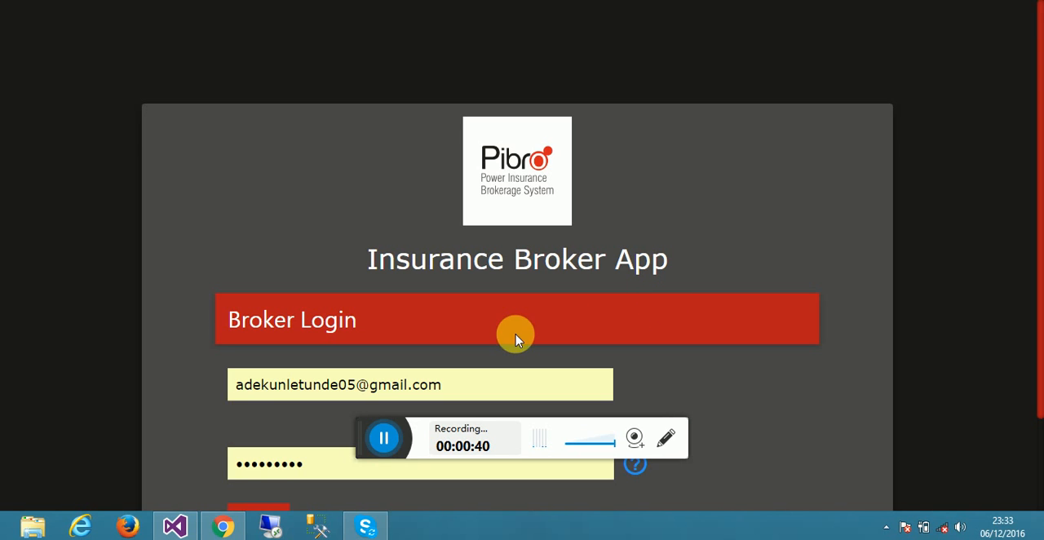
- Open the broker Sign Up form, review its registration fields down to the end, and close it
left_click_drag(369, 442, 422, 531)
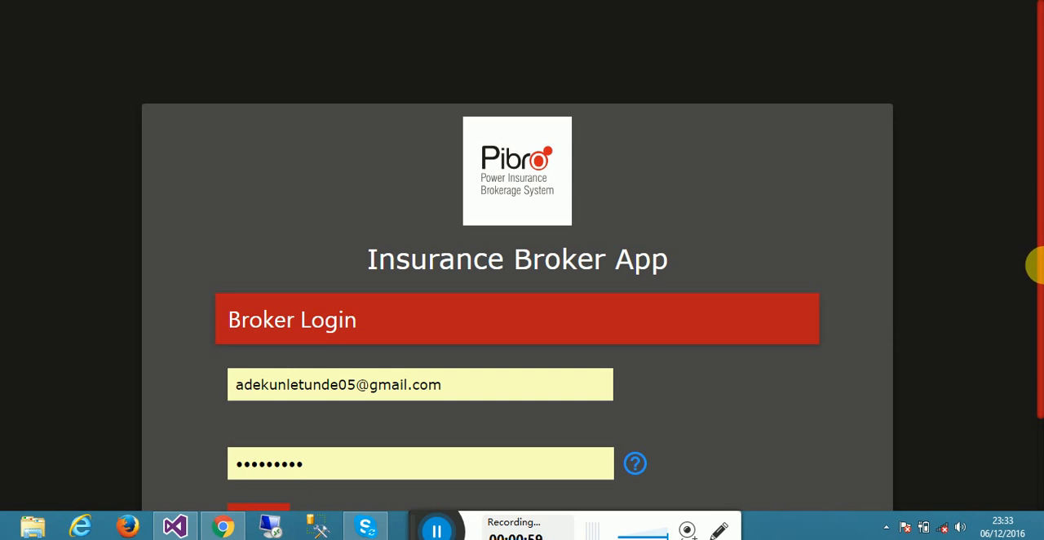
scroll(1037, 297, "down", 1)
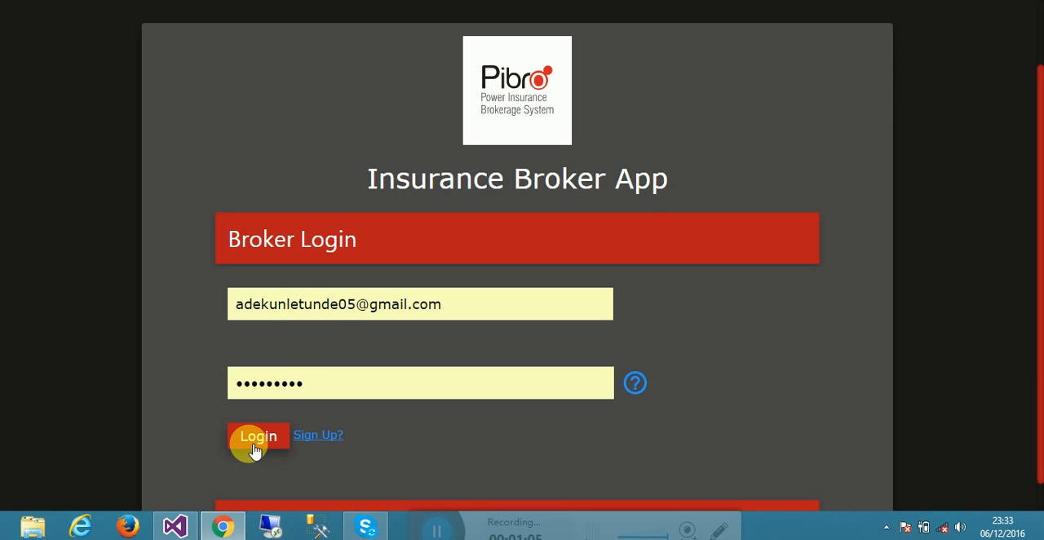
left_click(320, 439)
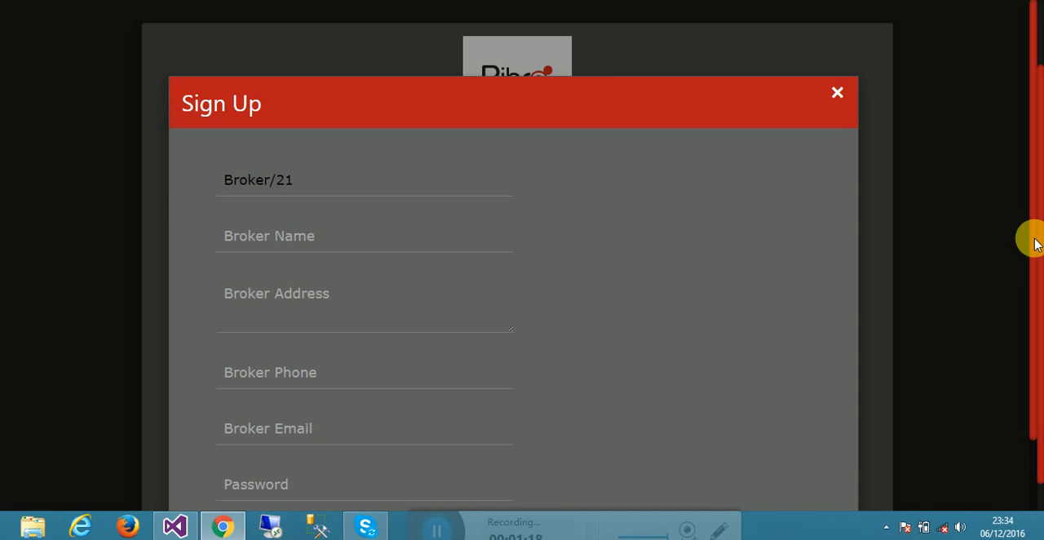
left_click_drag(1034, 243, 1035, 342)
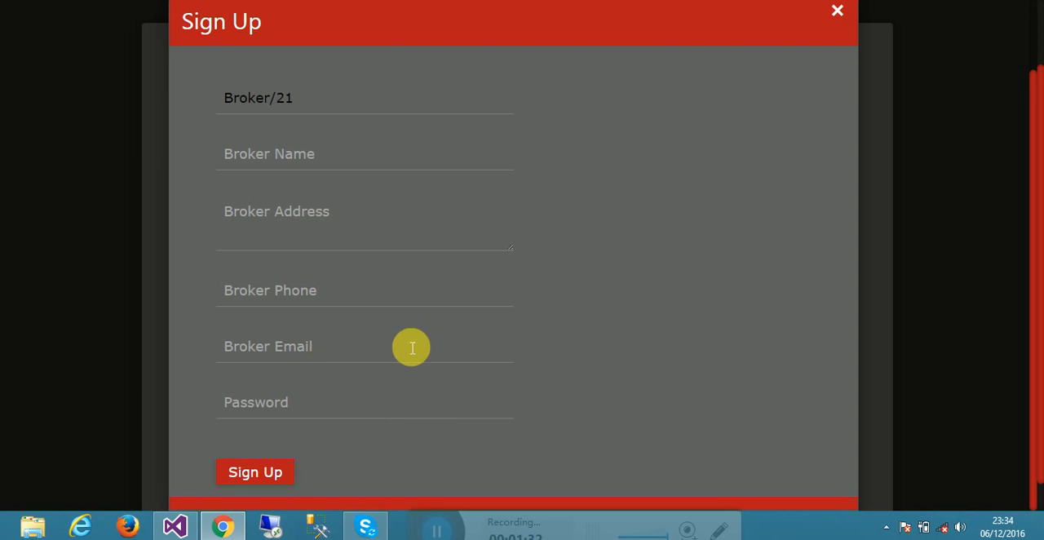
left_click(835, 13)
- Log in to the broker account with the credentials already filled in on the Broker Login form
left_click_drag(1038, 279, 1038, 384)
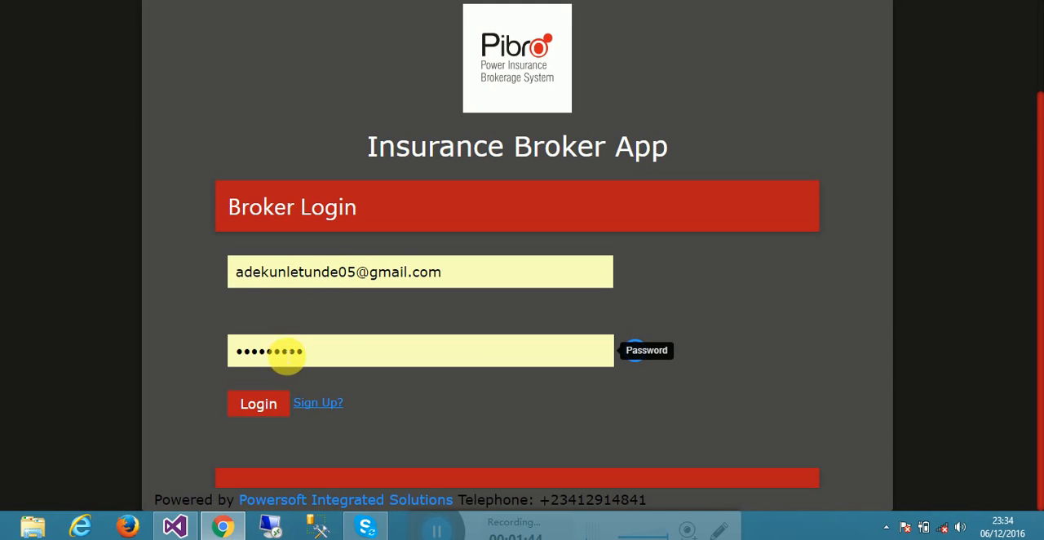
left_click(261, 412)
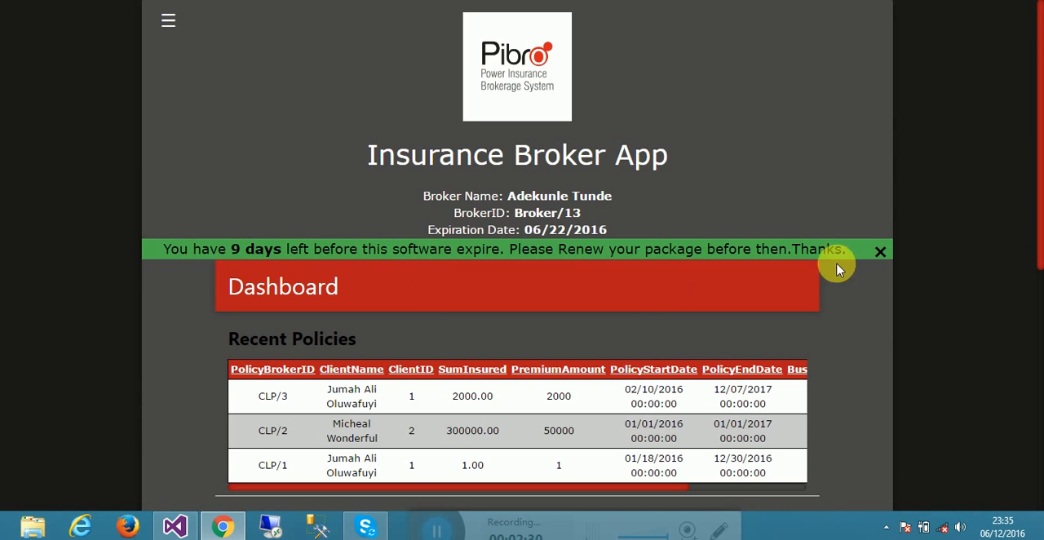
- Examine the Dashboard's Recent Policies, Recent Claims and Recent Debit Notes tables
mouse_move(1039, 232)
left_mouse_down()
mouse_move(1040, 403)
mouse_move(1040, 227)
left_mouse_up()
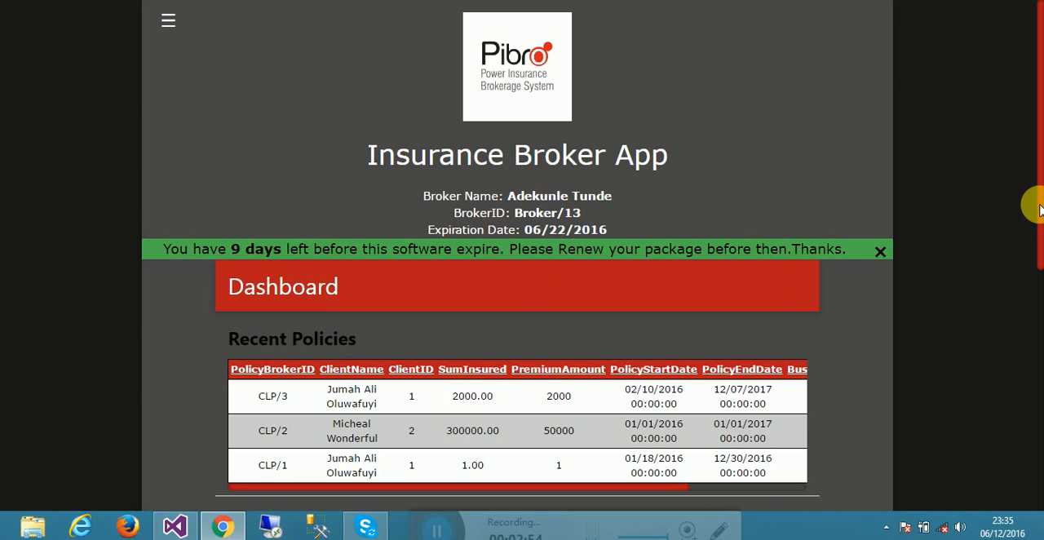
left_click_drag(1041, 206, 1040, 307)
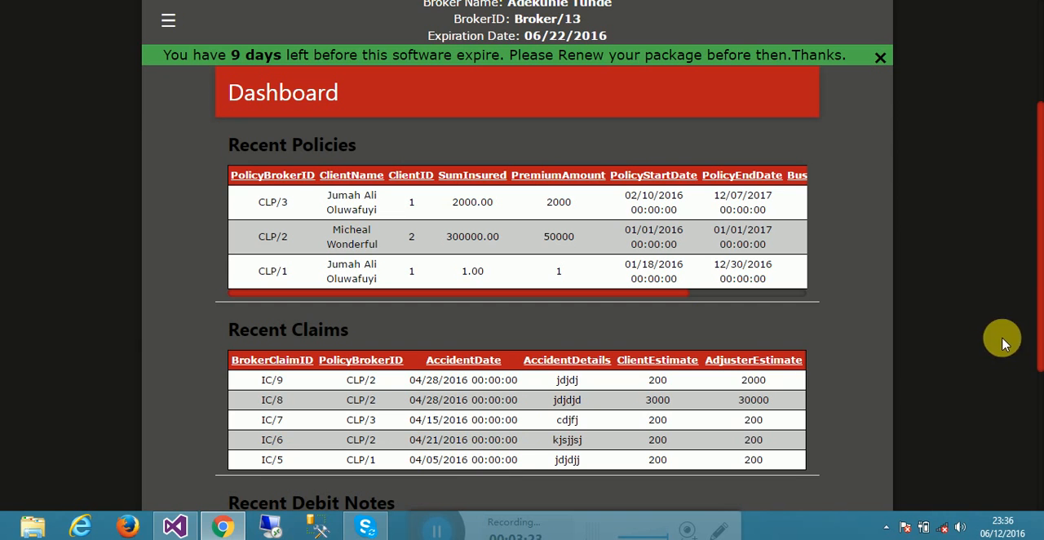
left_click_drag(1036, 311, 1033, 354)
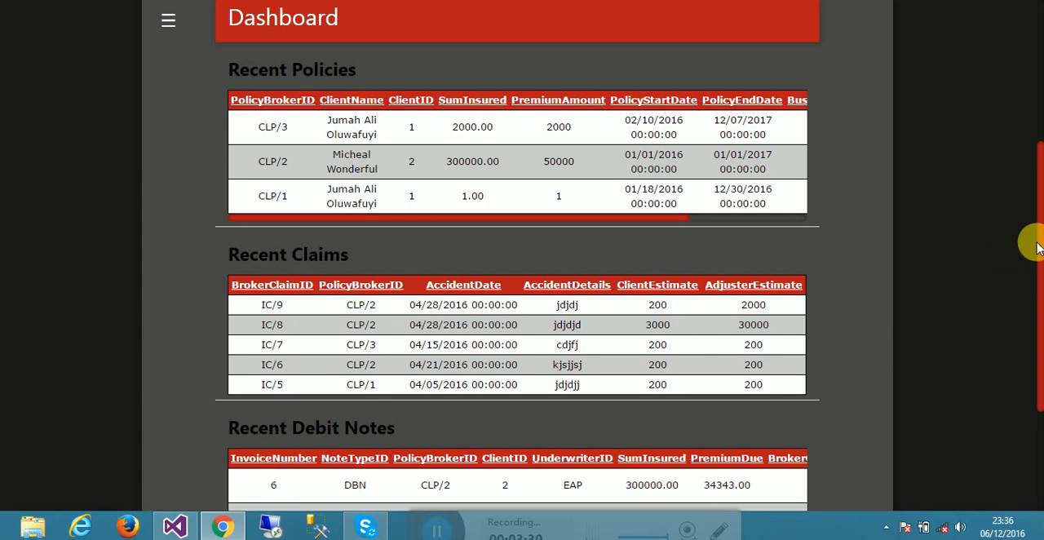
left_click_drag(1037, 242, 1043, 376)
left_click(893, 305)
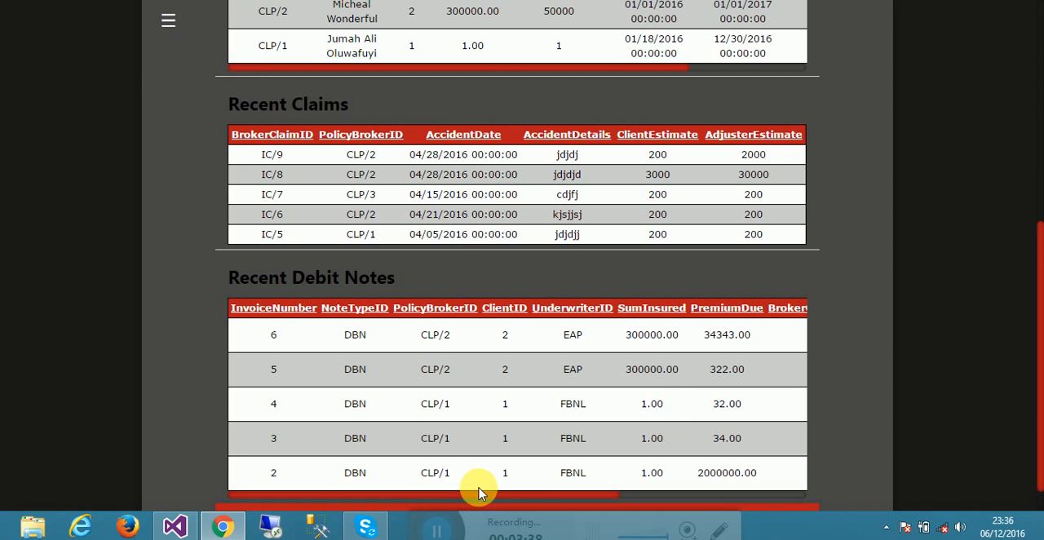
left_click_drag(481, 483, 531, 497)
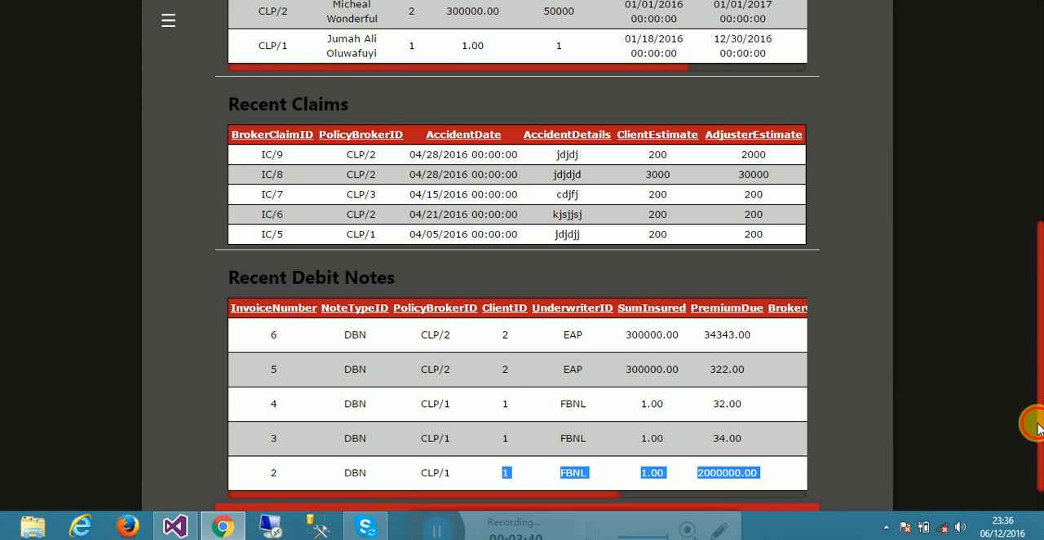
left_click_drag(1036, 419, 1040, 186)
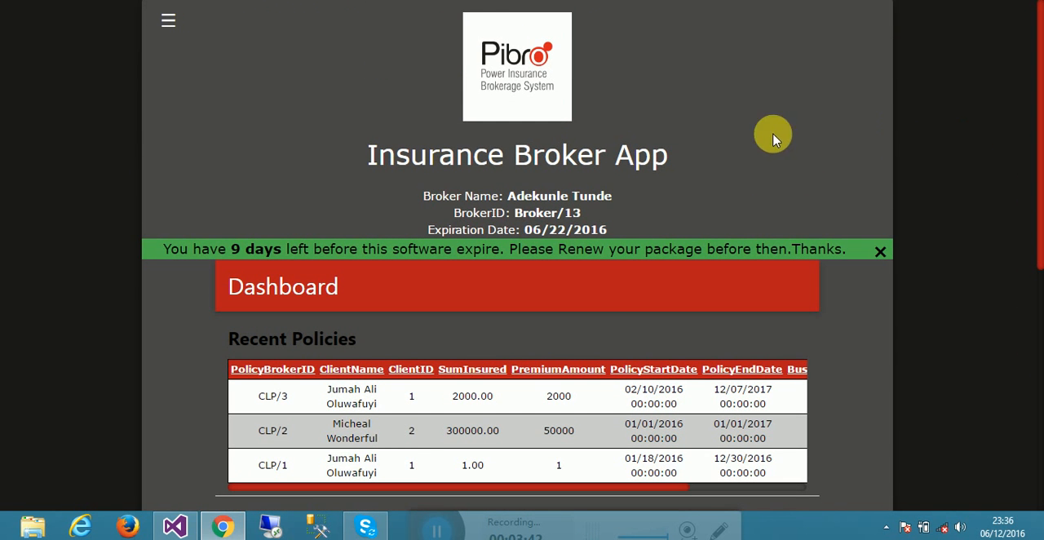
- Visit the Underwriters page and return to the Dashboard
left_click(169, 27)
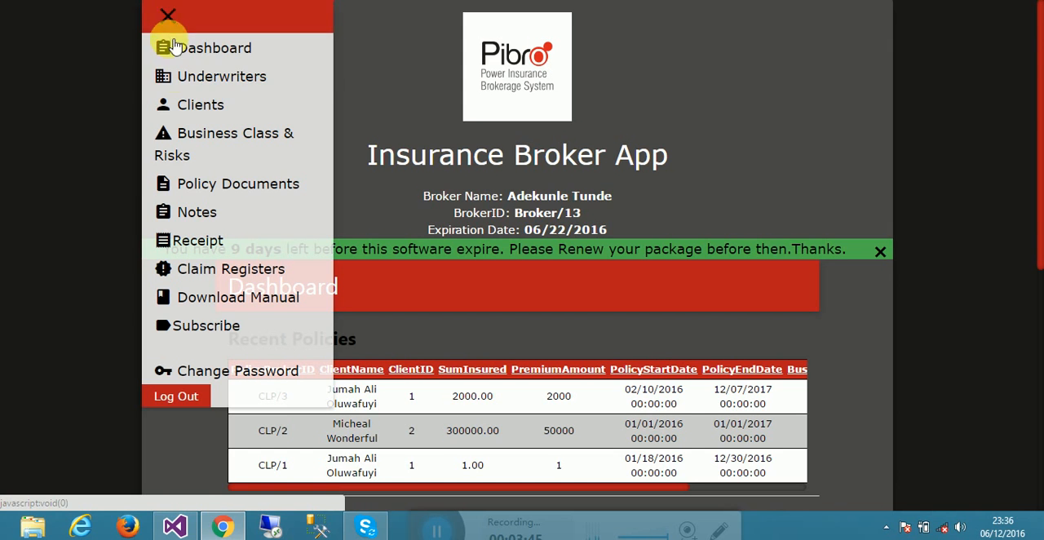
left_click(183, 92)
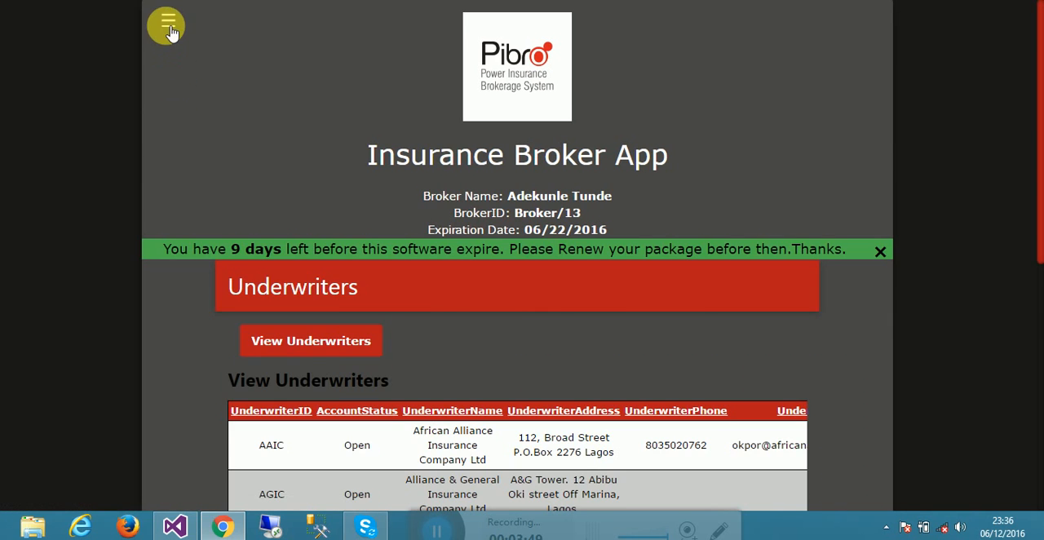
left_click(169, 27)
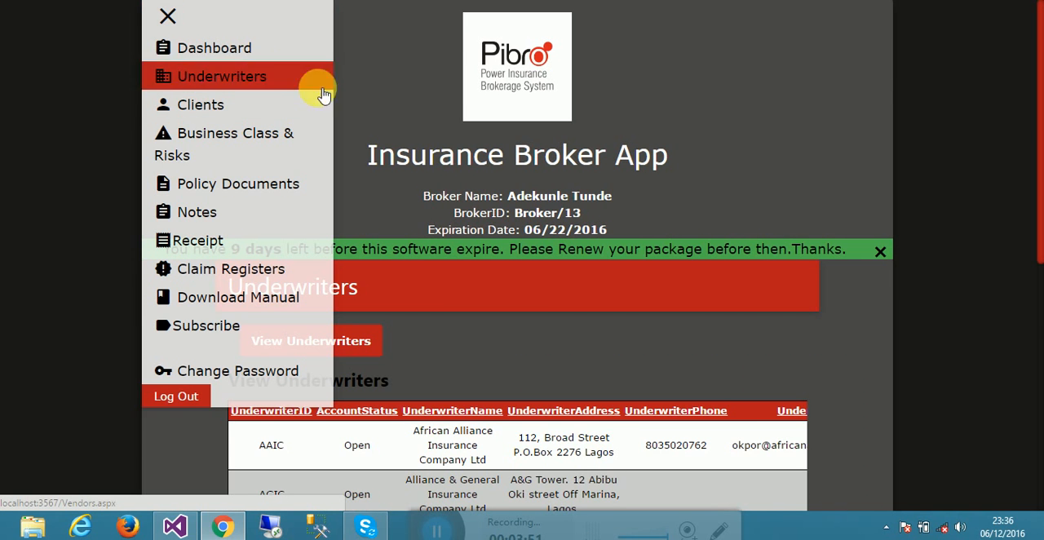
left_click(167, 16)
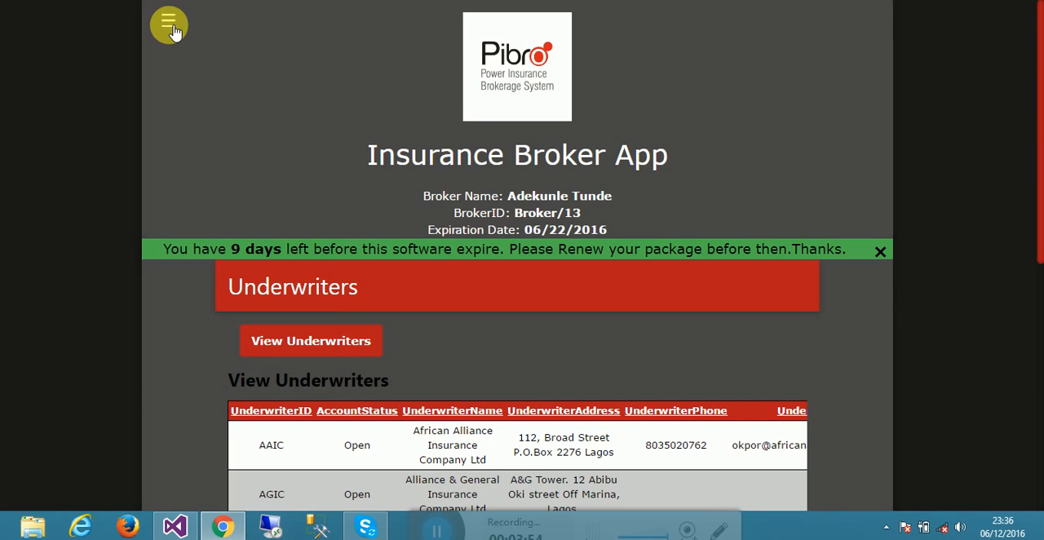
left_click(171, 29)
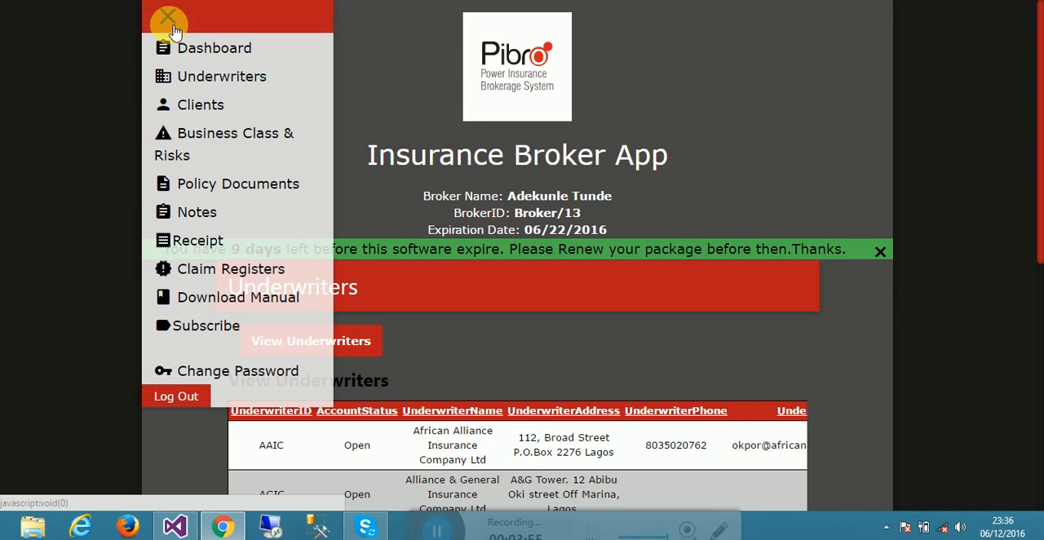
left_click(279, 48)
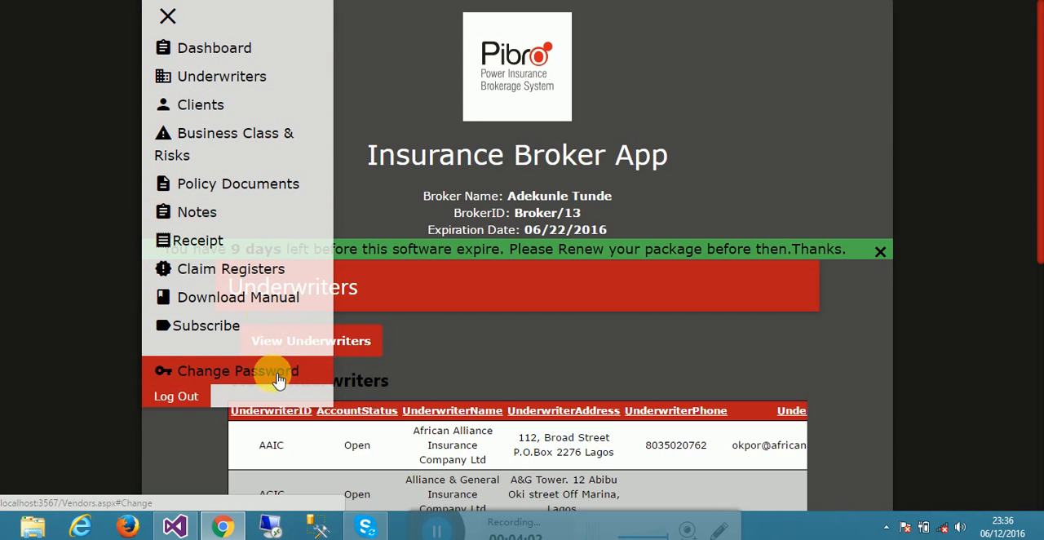
left_click(228, 51)
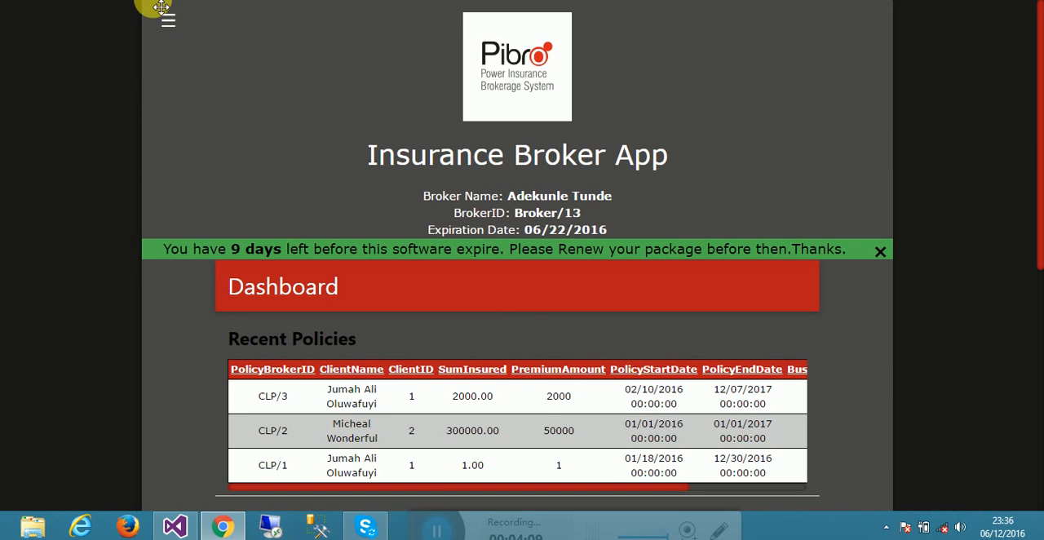
- Open the Underwriters page and browse the underwriter list, including its pages 2 and 5
left_click(169, 23)
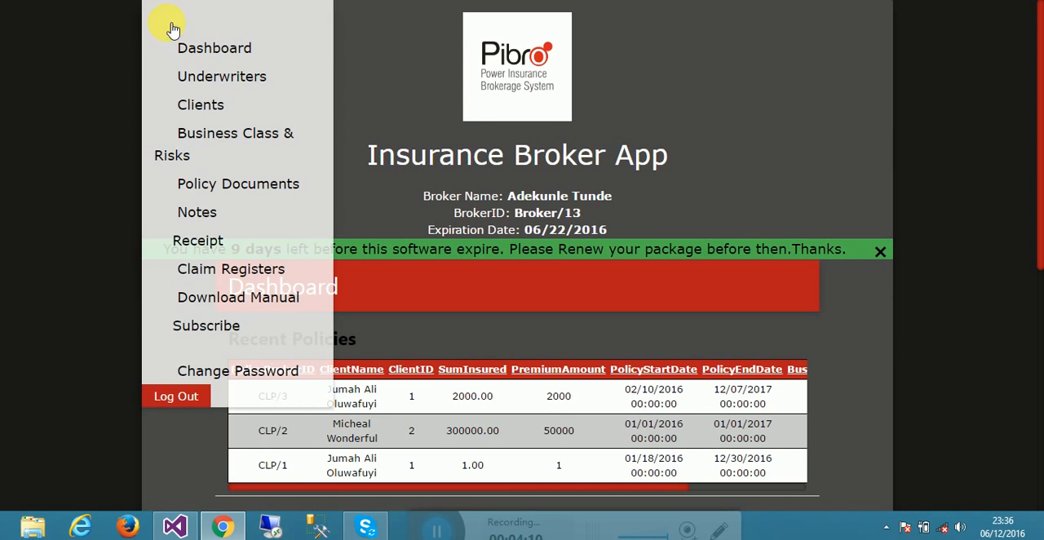
left_click(175, 79)
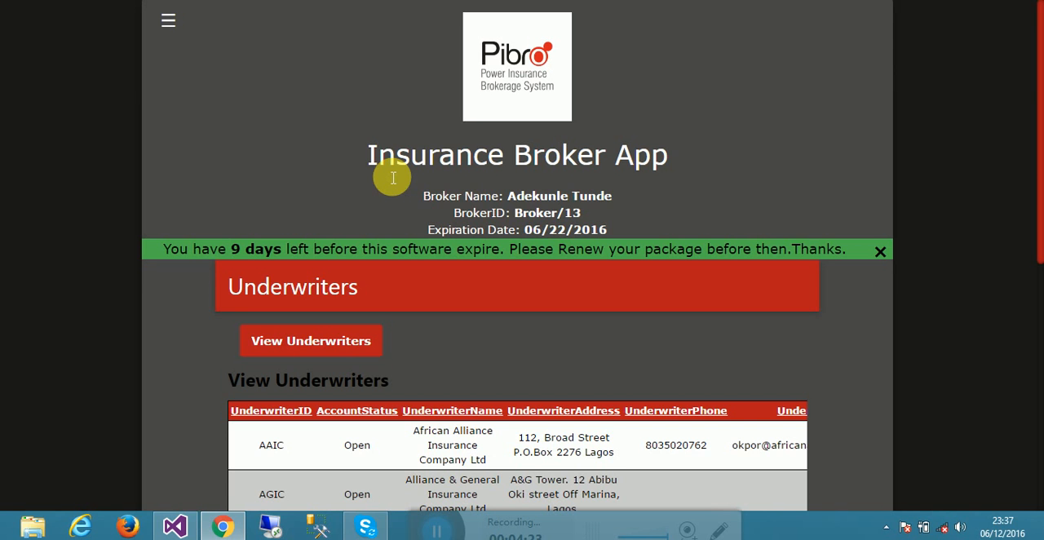
mouse_move(1039, 194)
left_mouse_down()
mouse_move(1038, 349)
mouse_move(1039, 190)
left_mouse_up()
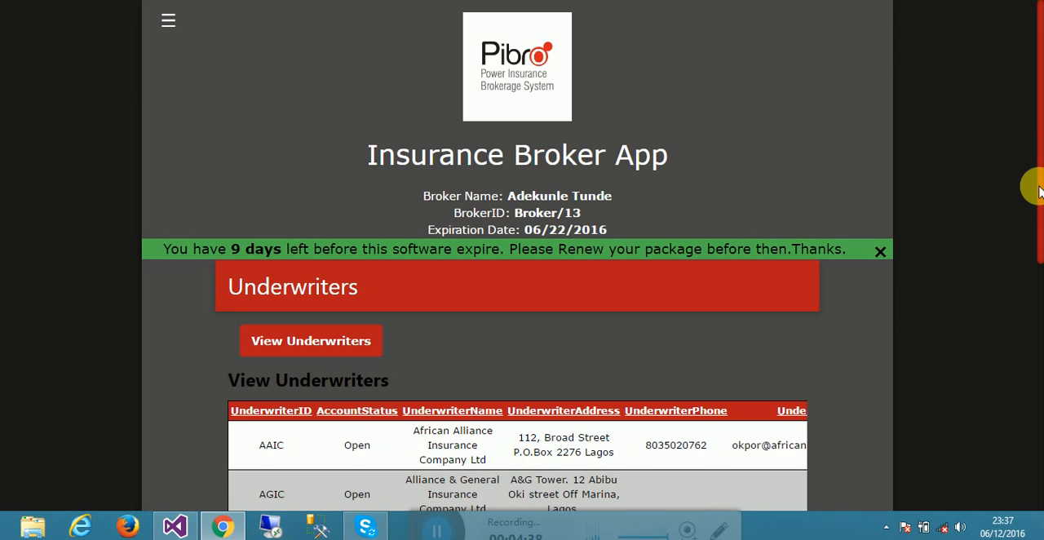
left_click_drag(1040, 190, 1041, 328)
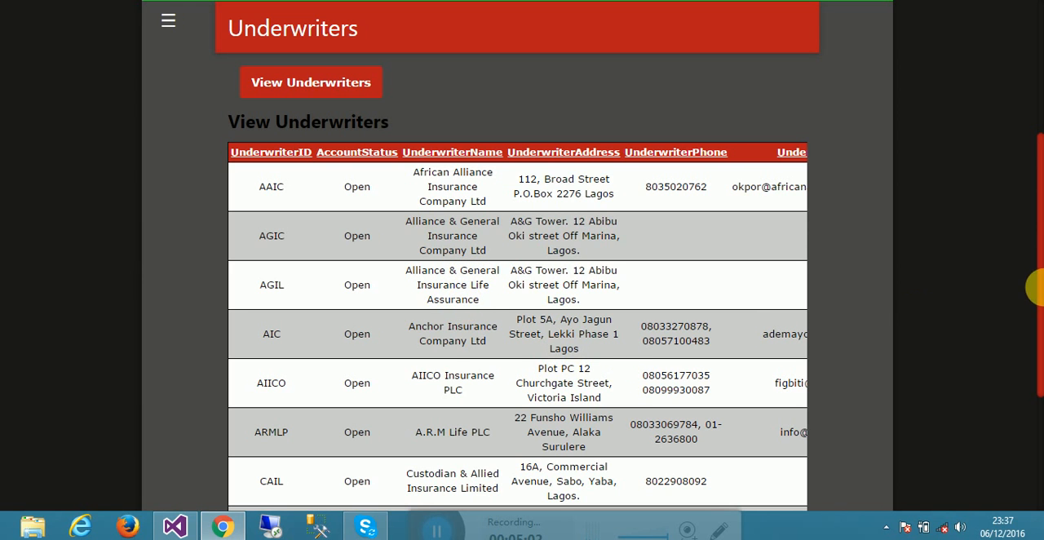
left_click_drag(1042, 315, 1043, 316)
scroll(1037, 335, "down", 3)
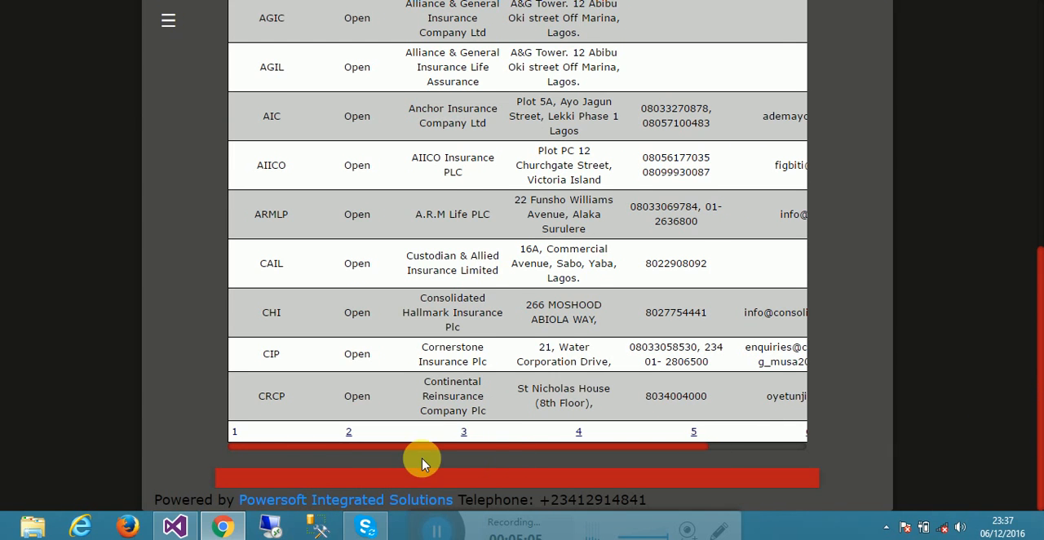
left_click(353, 444)
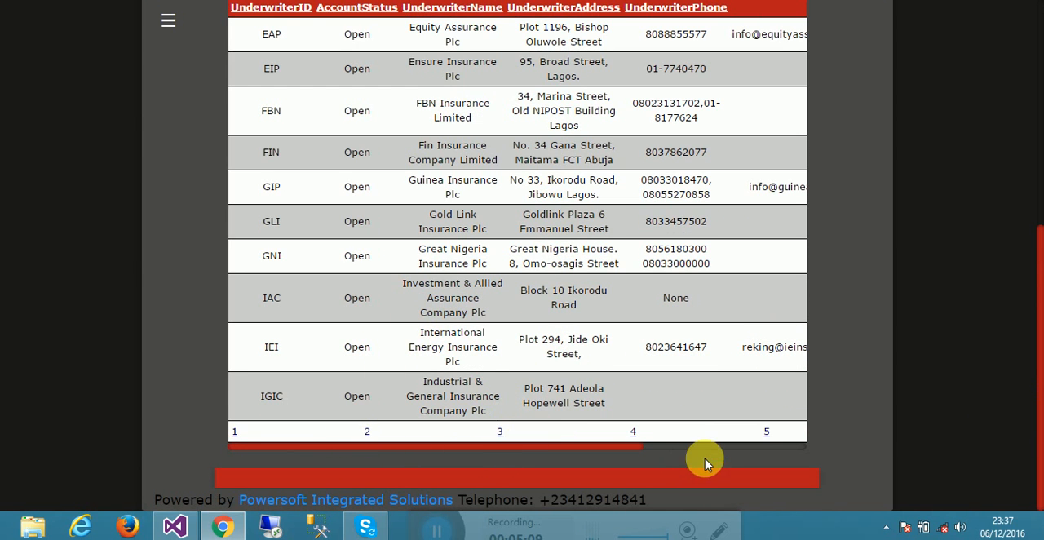
left_click(766, 431)
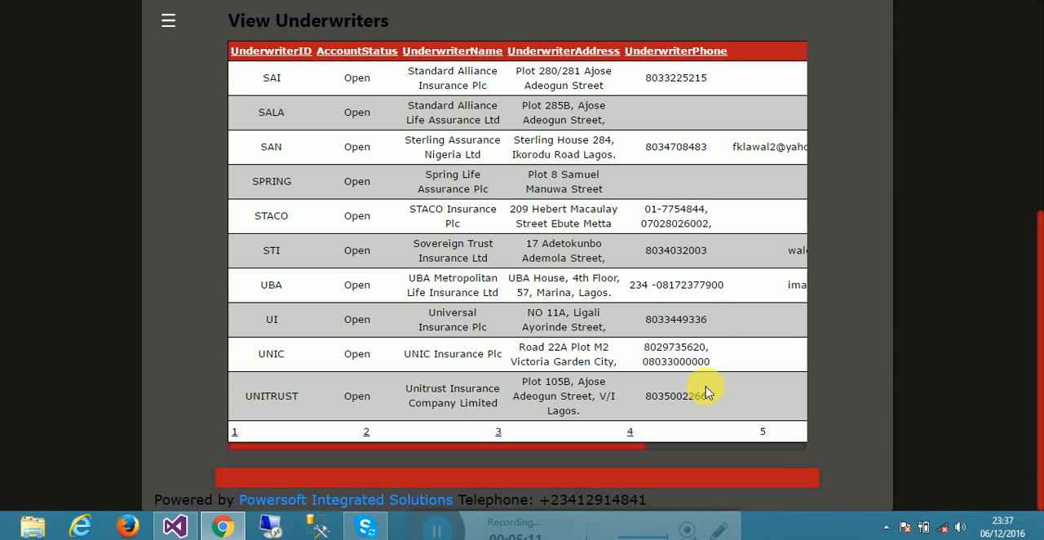
left_click_drag(1037, 454, 1040, 271)
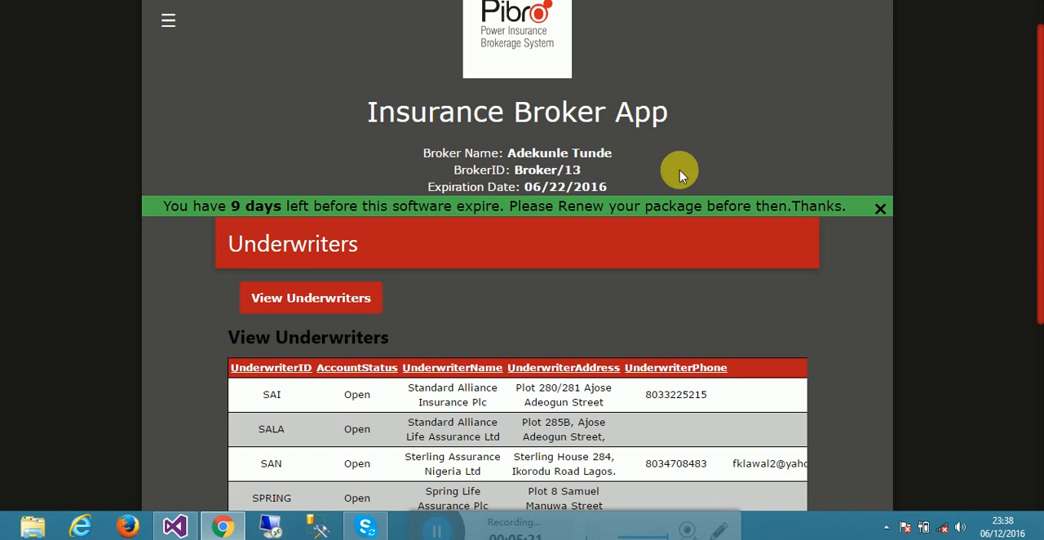
- Open the Clients page of the broker application
left_click(168, 20)
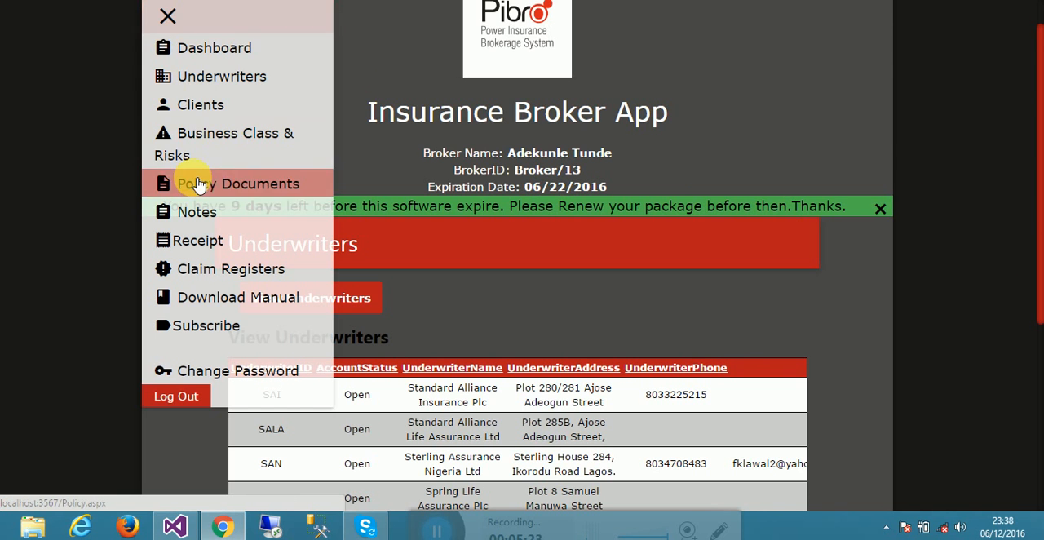
left_click(199, 113)
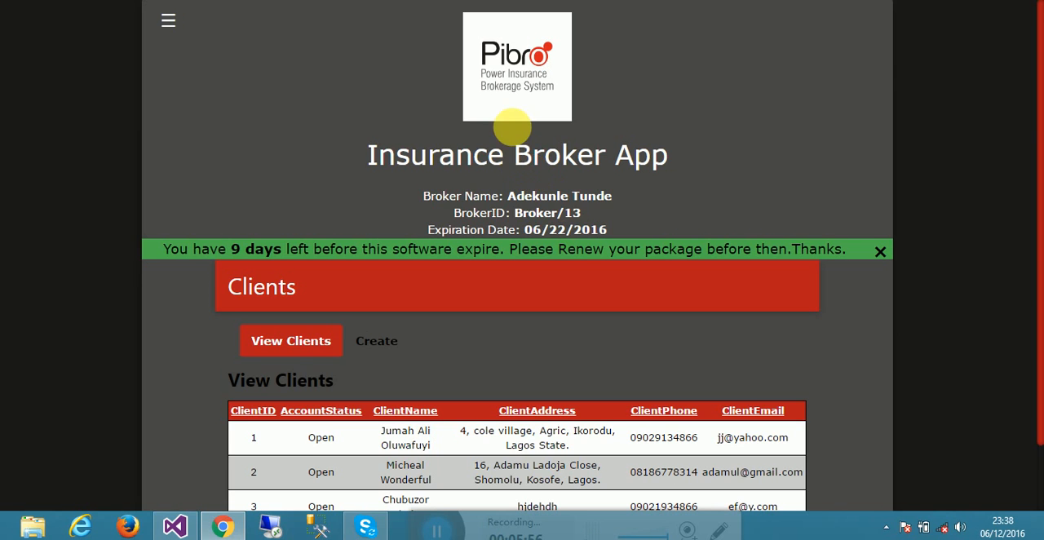
left_click(168, 22)
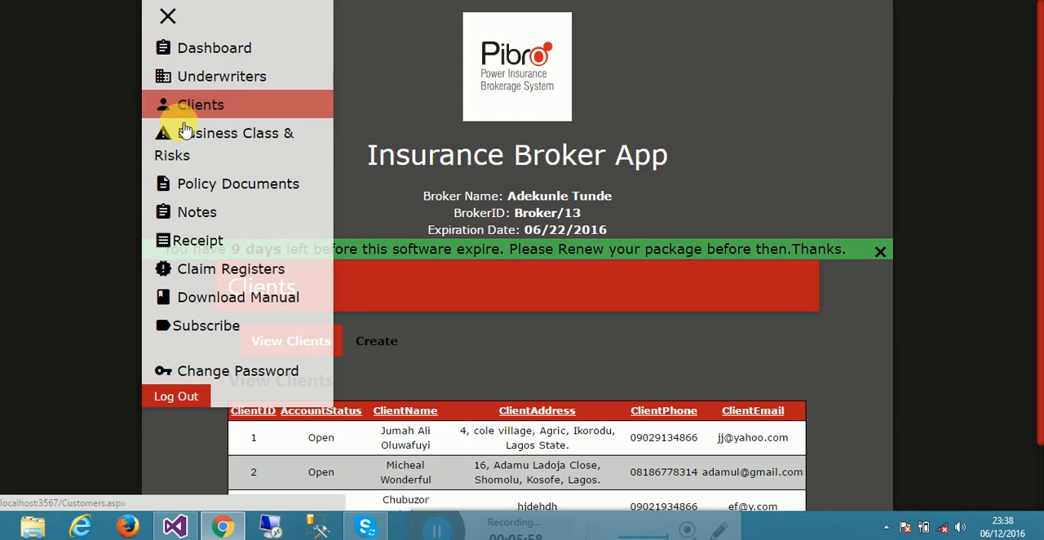
left_click(179, 103)
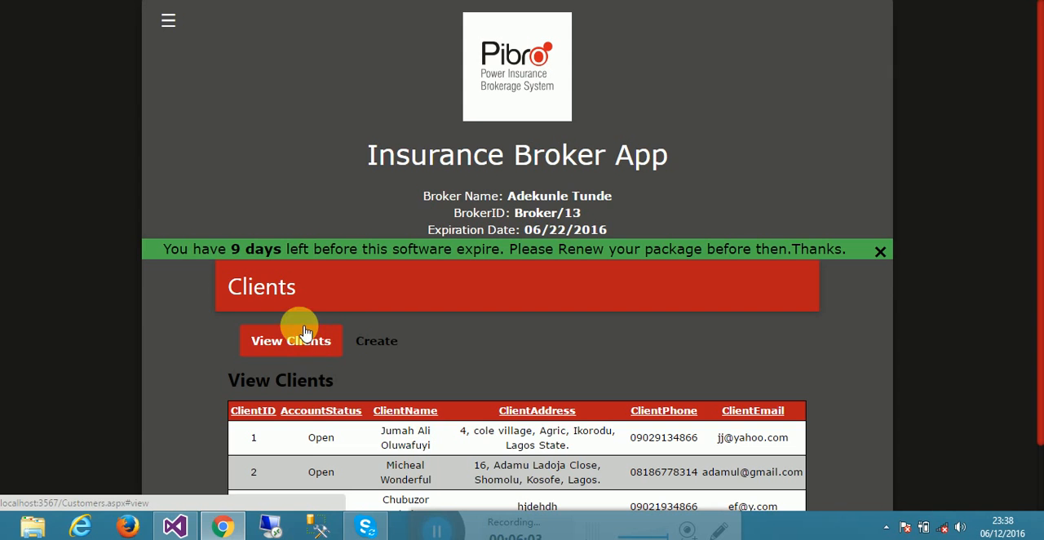
- Switch briefly to the client creation view, return to View Clients and examine the full client list
left_click(284, 343)
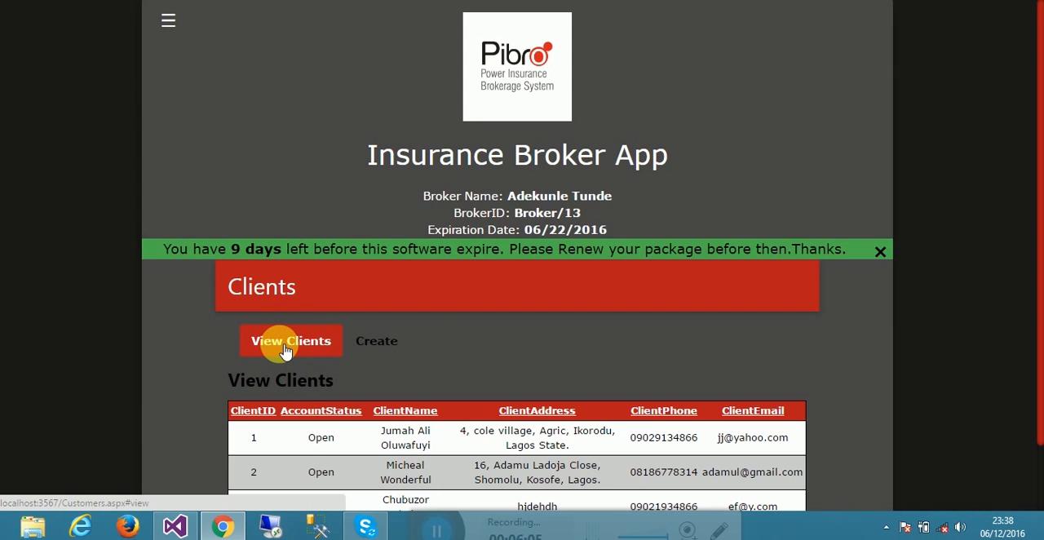
left_click(359, 352)
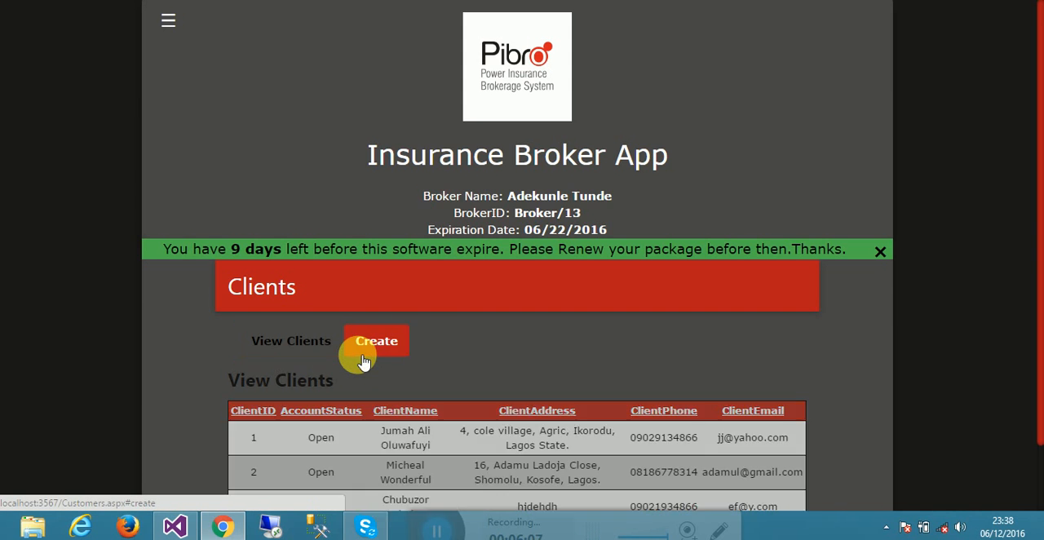
left_click(263, 343)
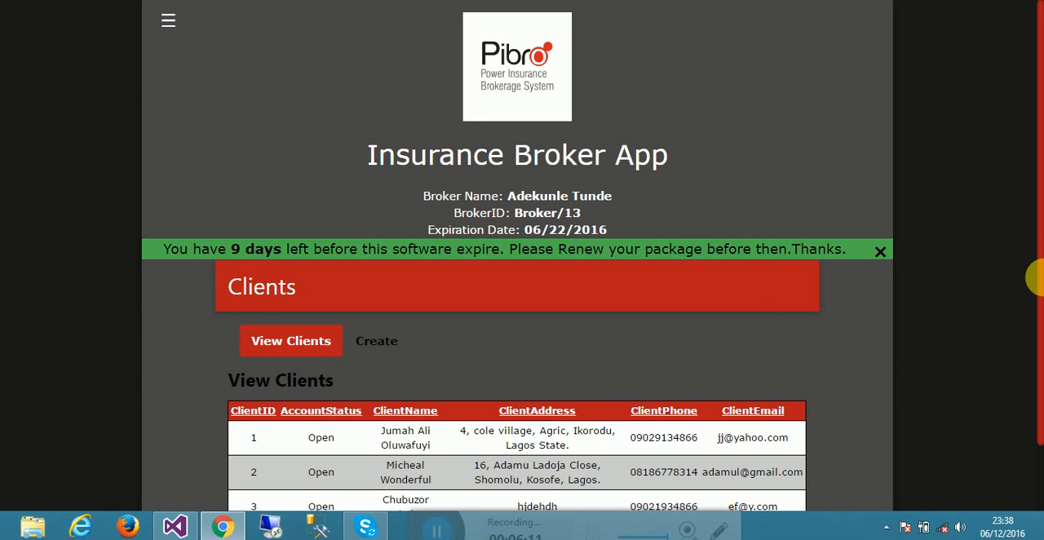
left_click_drag(1033, 280, 1035, 393)
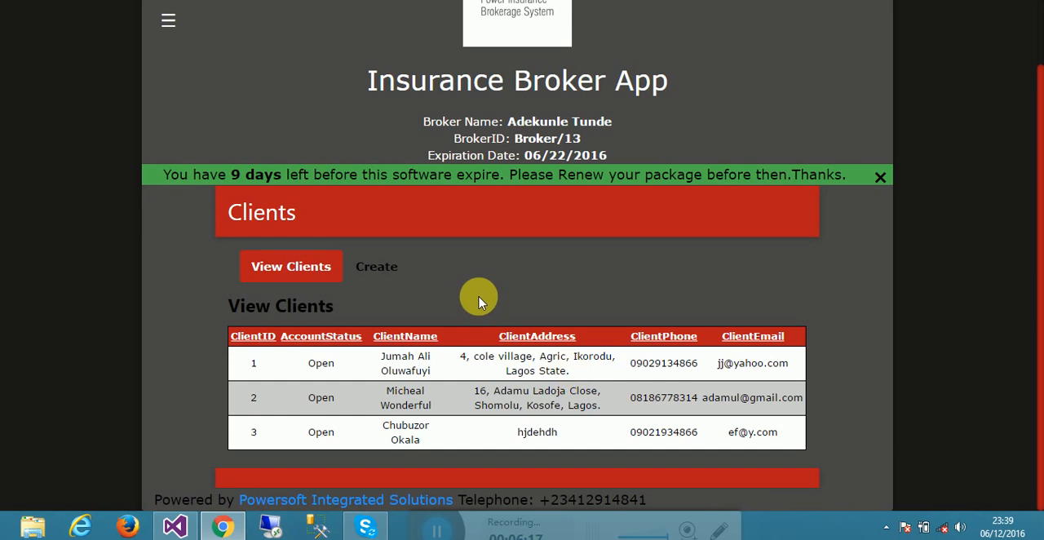
- Open the client creation form and enter the client ID and the client's full name
left_click(391, 275)
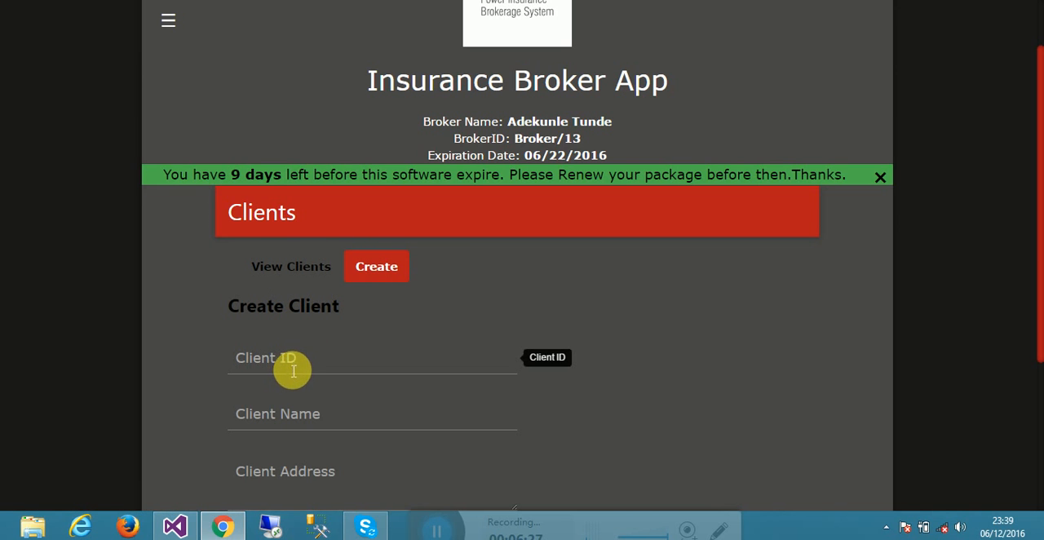
left_click(300, 288)
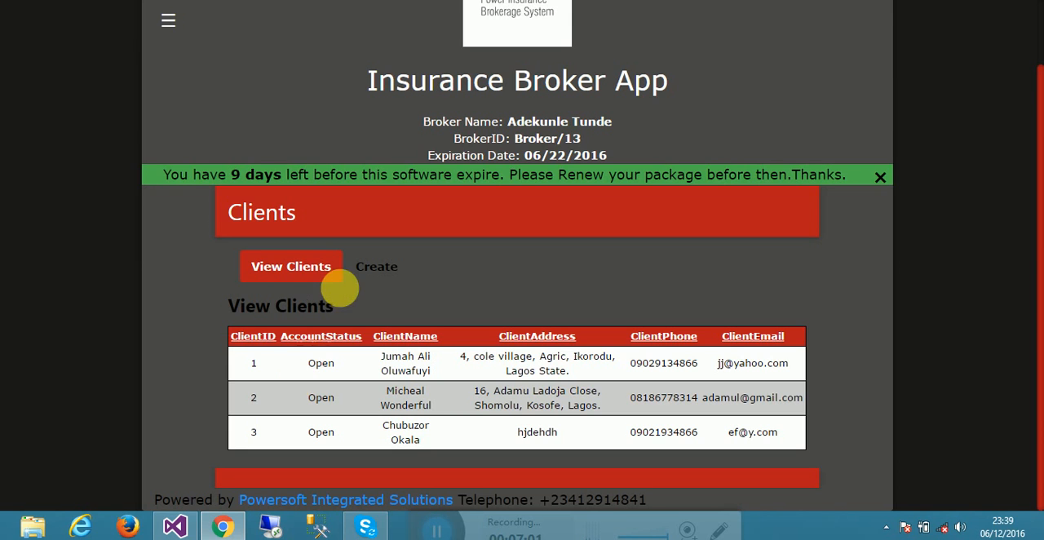
left_click(365, 265)
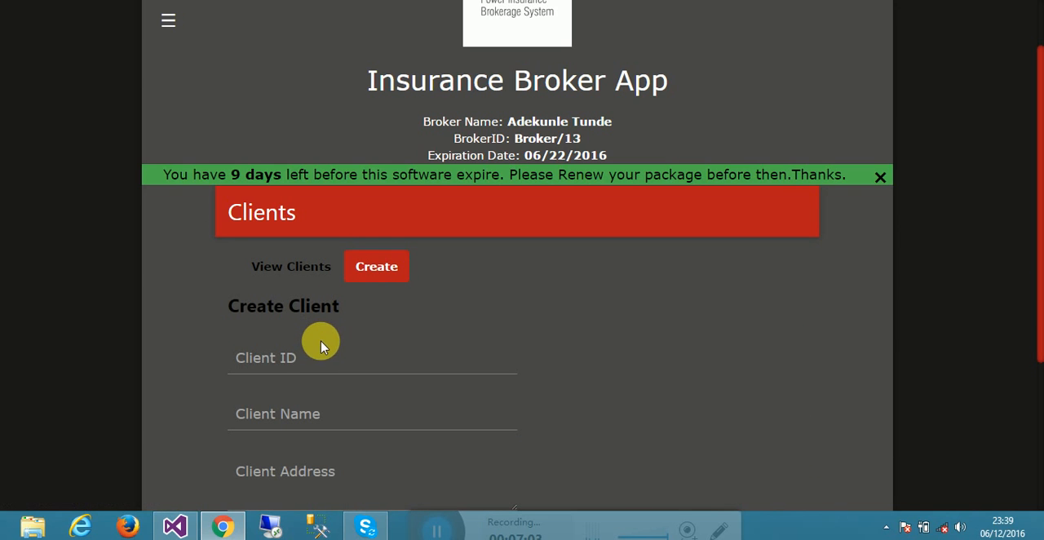
left_click(320, 363)
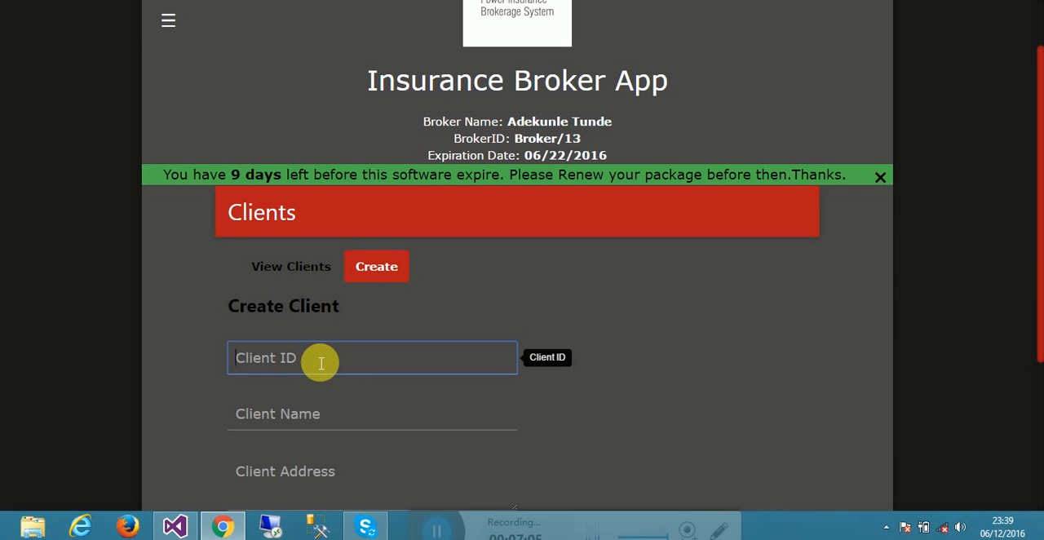
type("4")
left_click(310, 422)
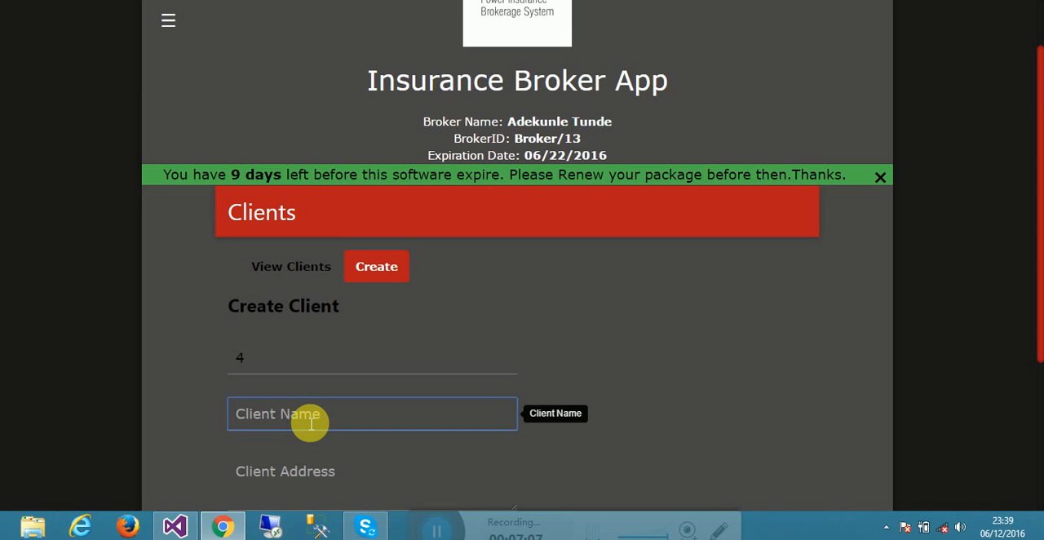
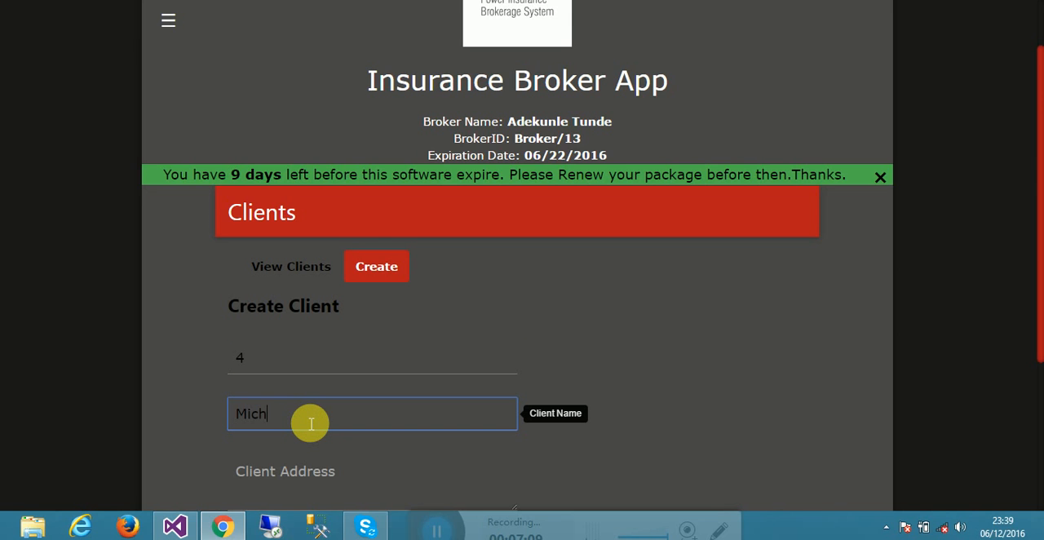
key("Tab")
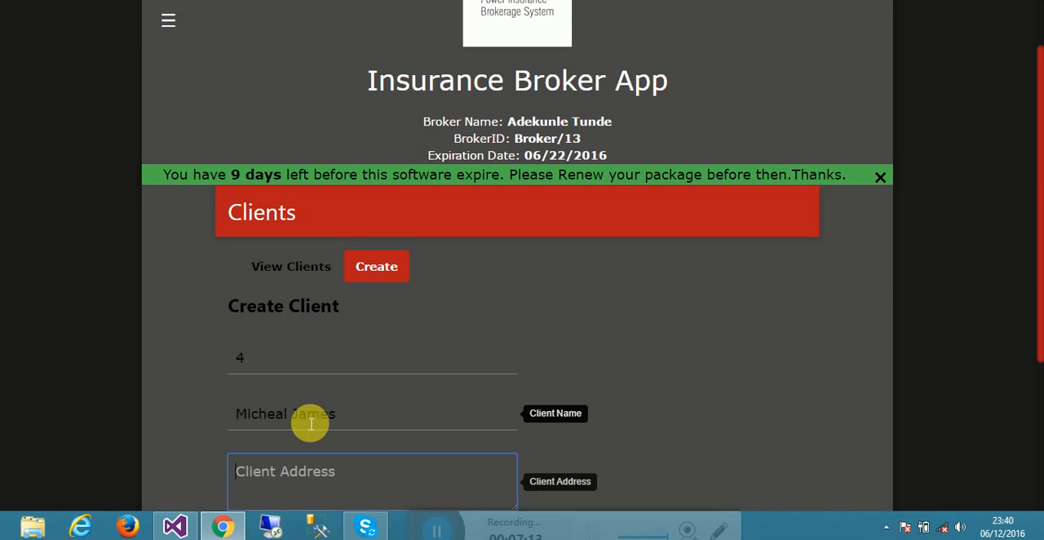
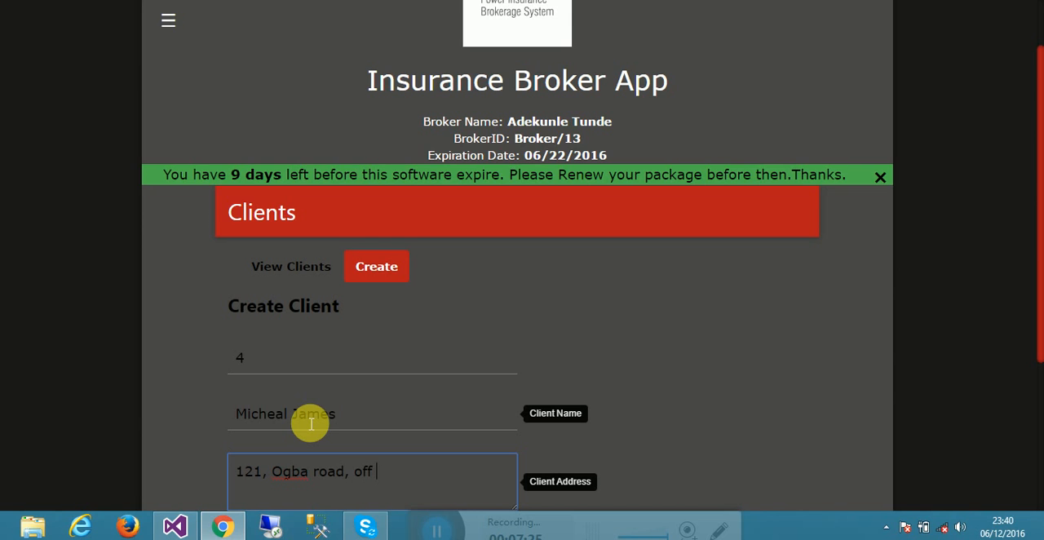
- Fill in the new client's postal address
key("Tab")
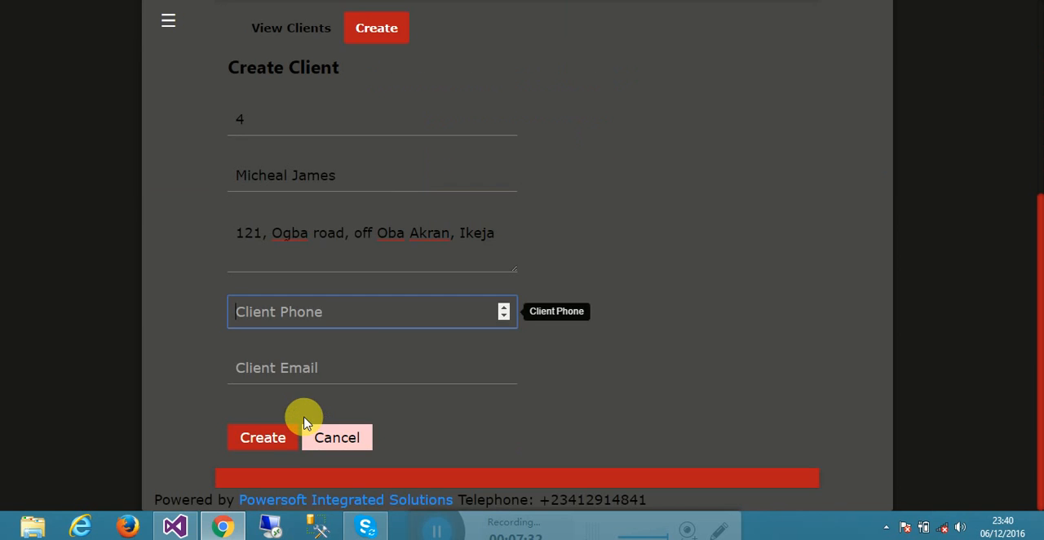
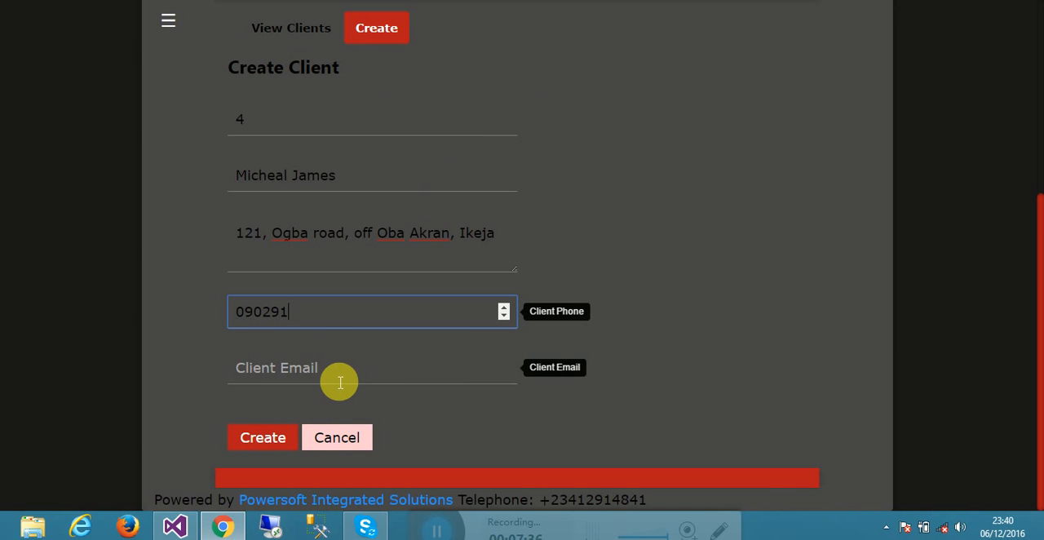
- Fill in the new client's e-mail address, correcting the part before the @ sign
left_click(340, 379)
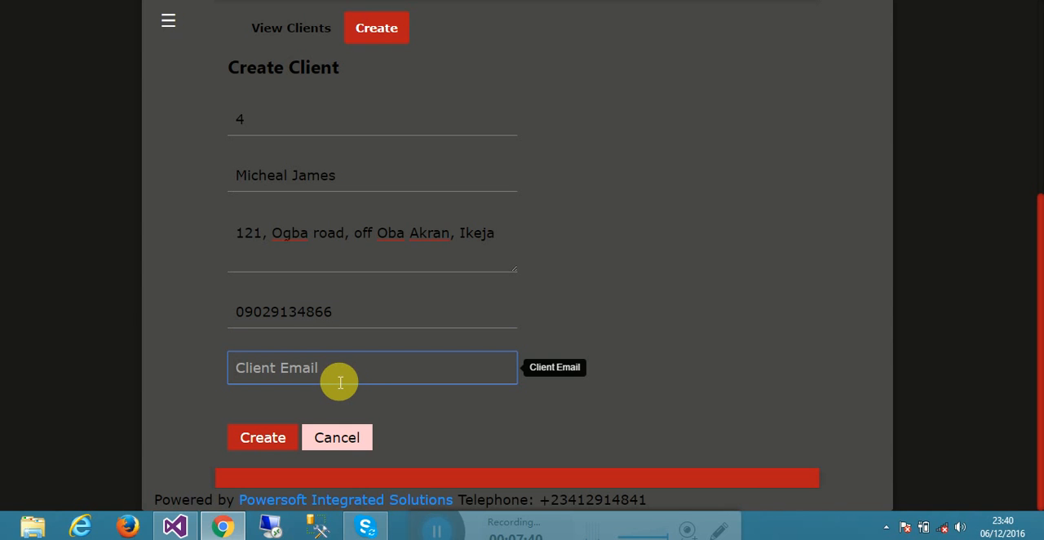
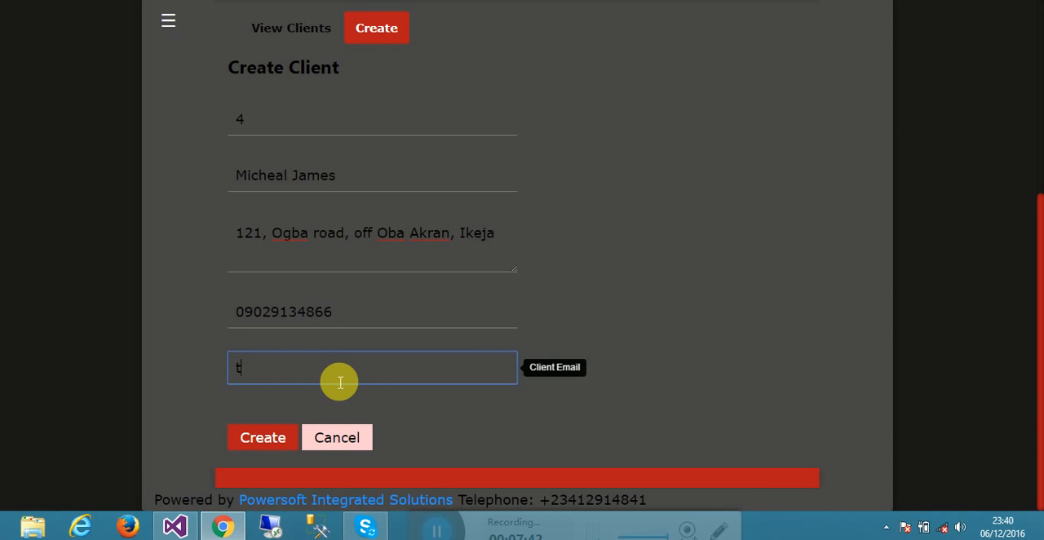
left_click(250, 374)
key("BackSpace")
key("BackSpace")
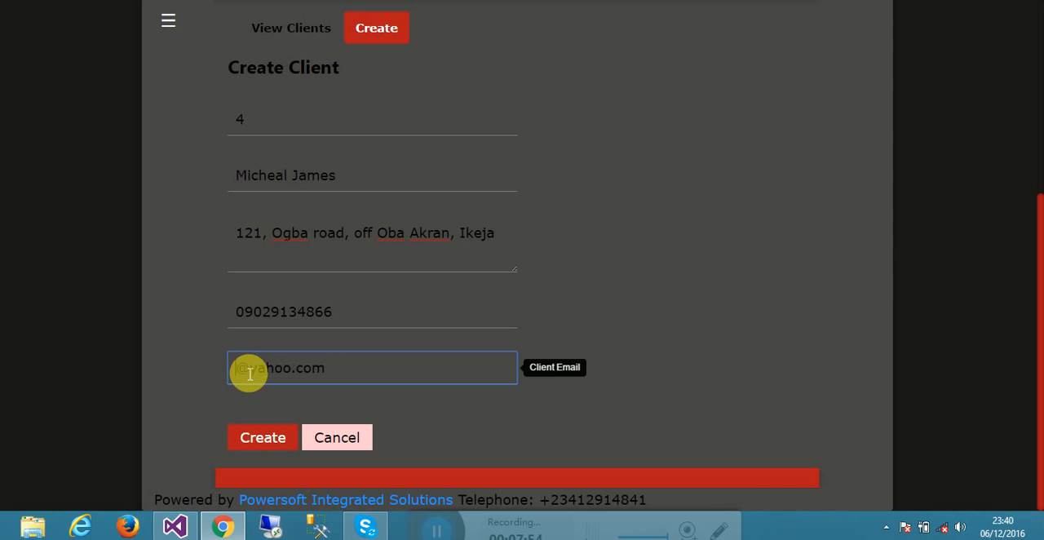
type("mj")
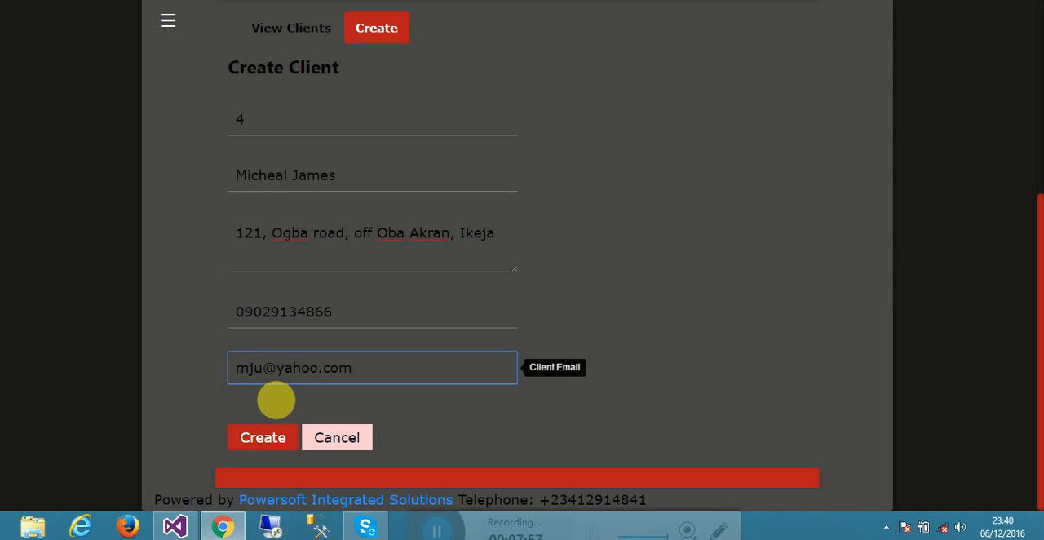
- Create the client from the completed form and check the new entry in the View Clients list
left_click(269, 439)
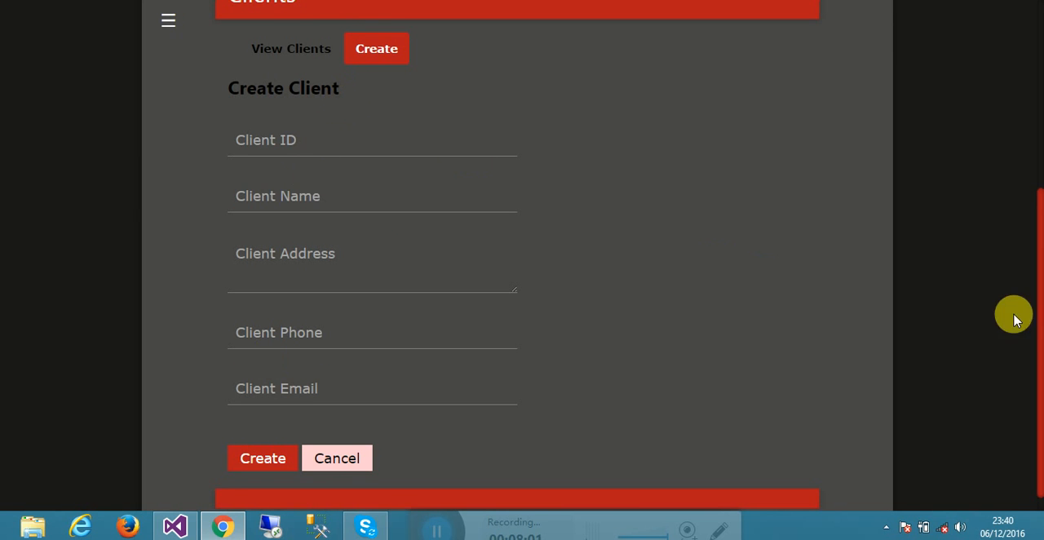
left_click_drag(1036, 314, 1033, 193)
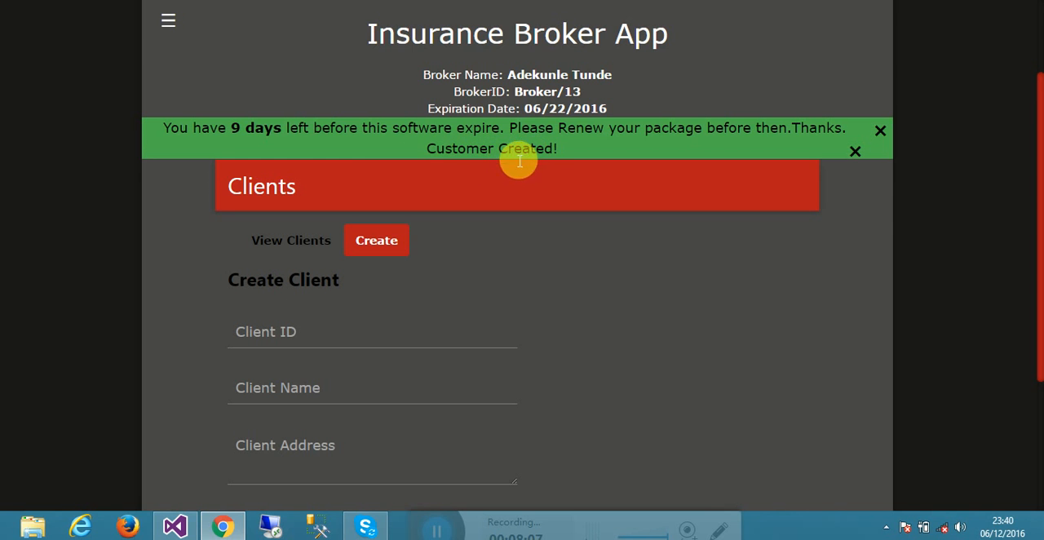
left_click(268, 242)
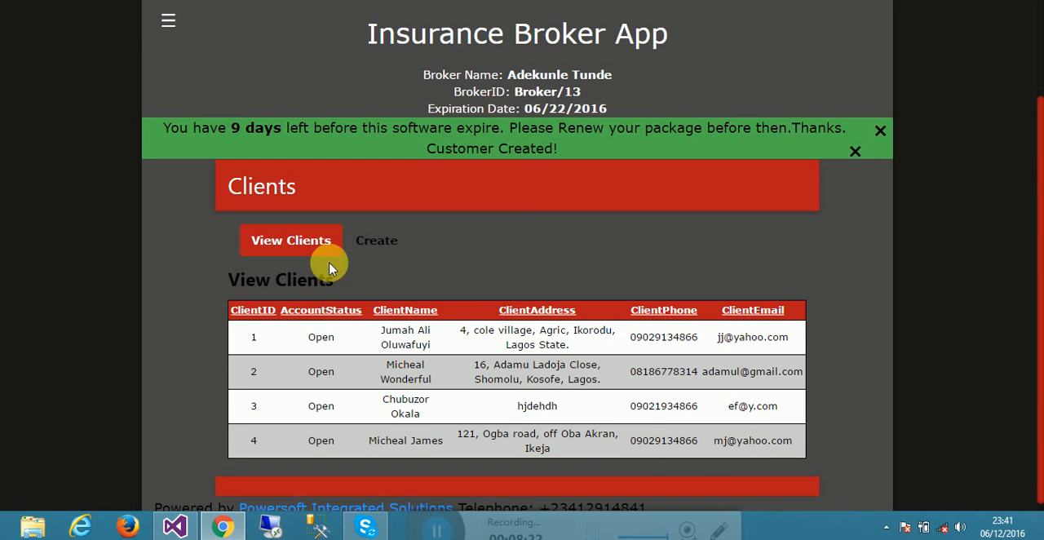
- Open the Business Class & Risks page and look through the business class list and the Create Business Class form
left_click(168, 20)
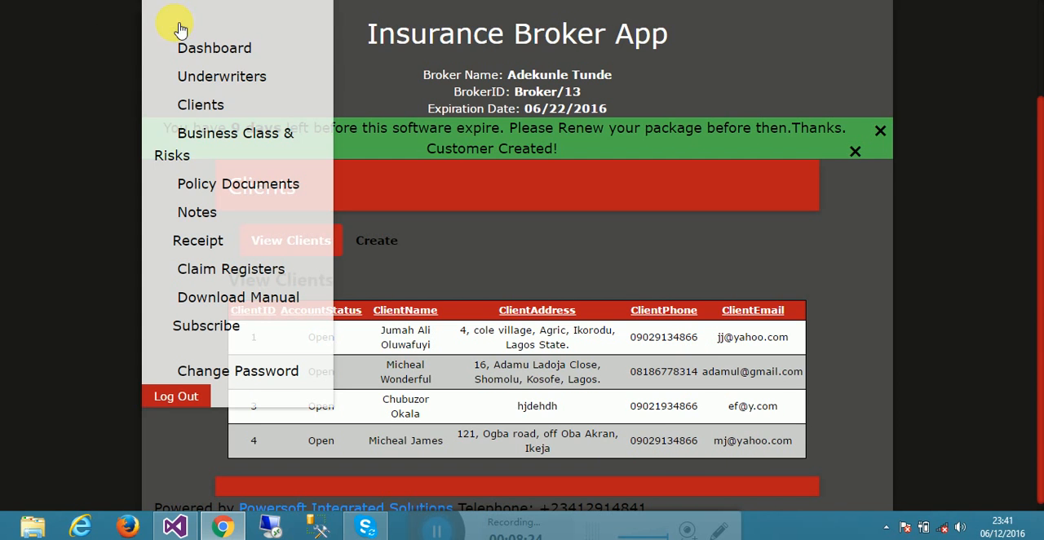
left_click(196, 134)
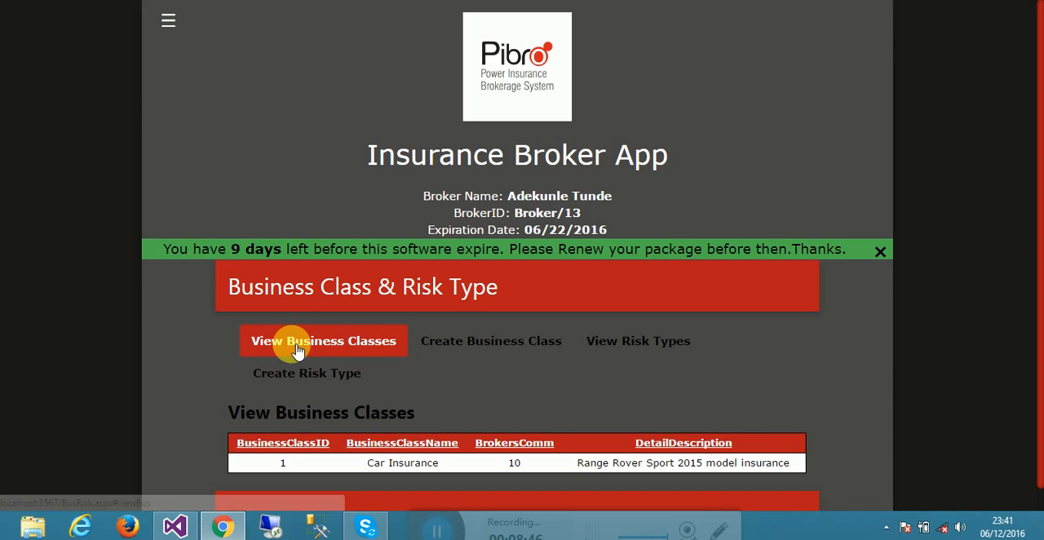
left_click(442, 343)
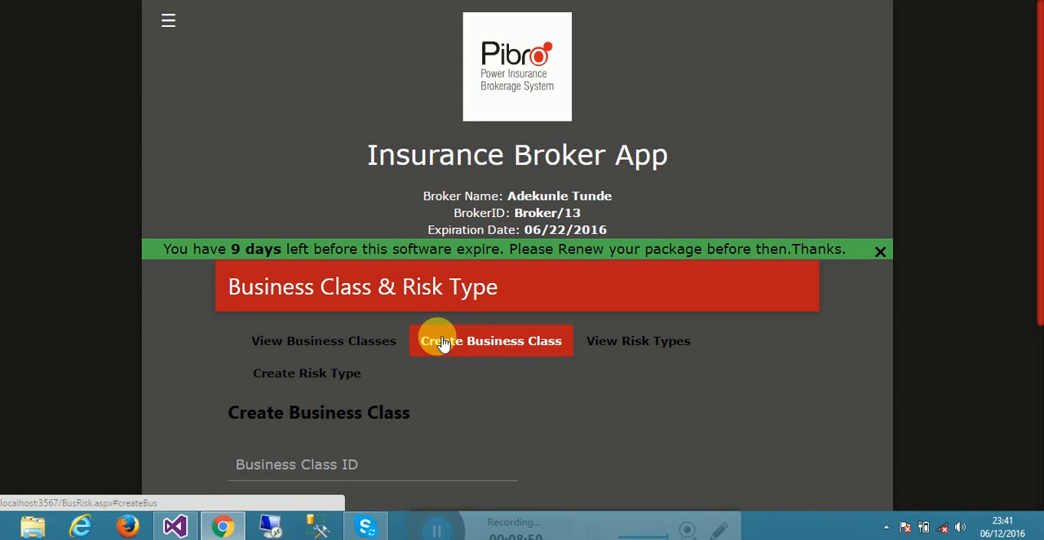
left_click(383, 341)
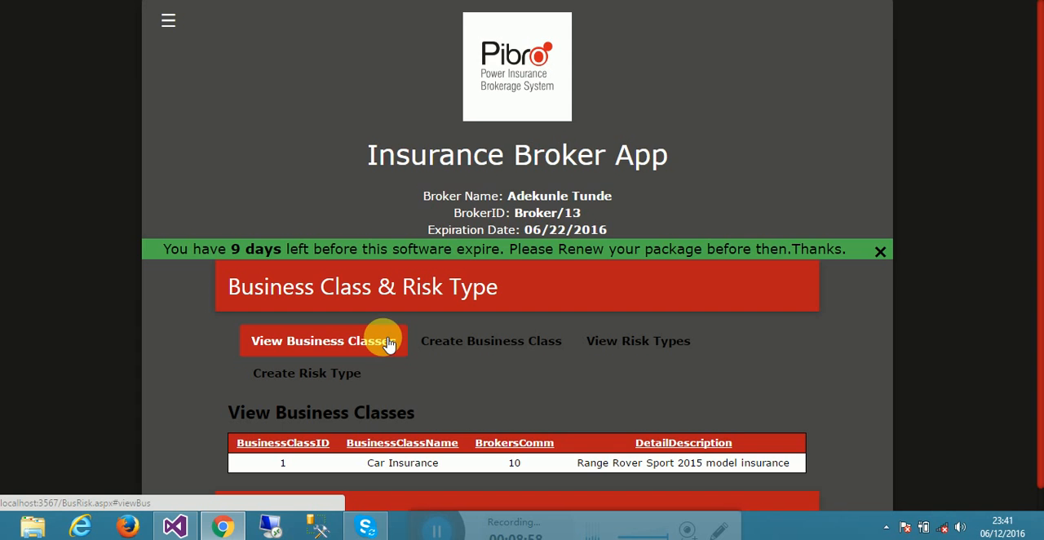
left_click(466, 349)
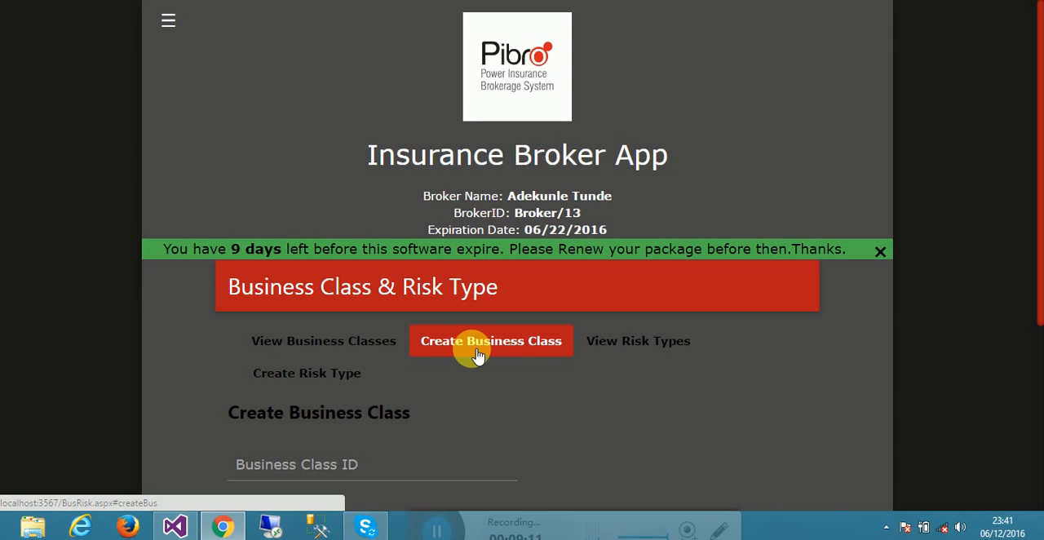
- View the risk types, and examine the Create Risk Type form and its available business class choices
left_click(659, 352)
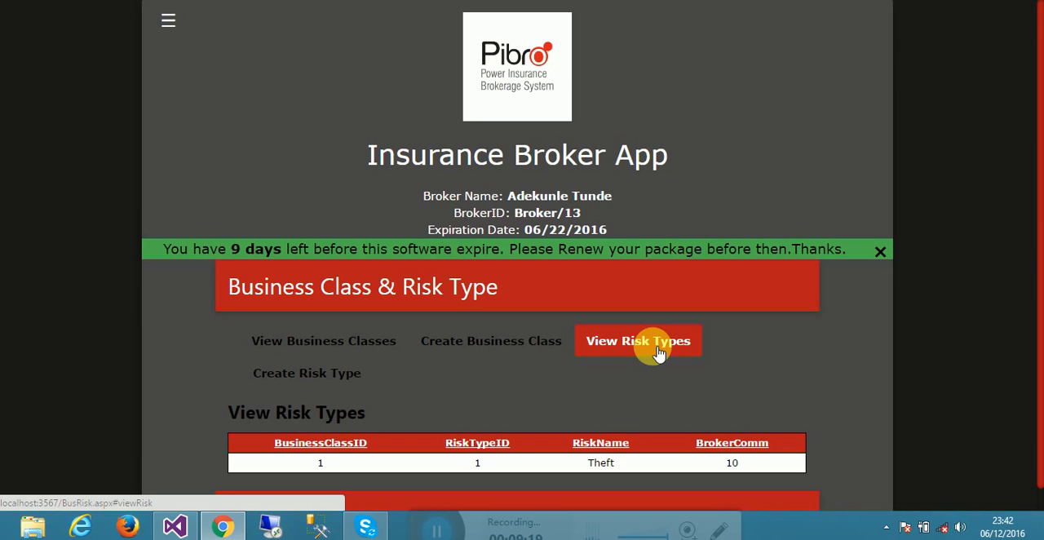
left_click(307, 373)
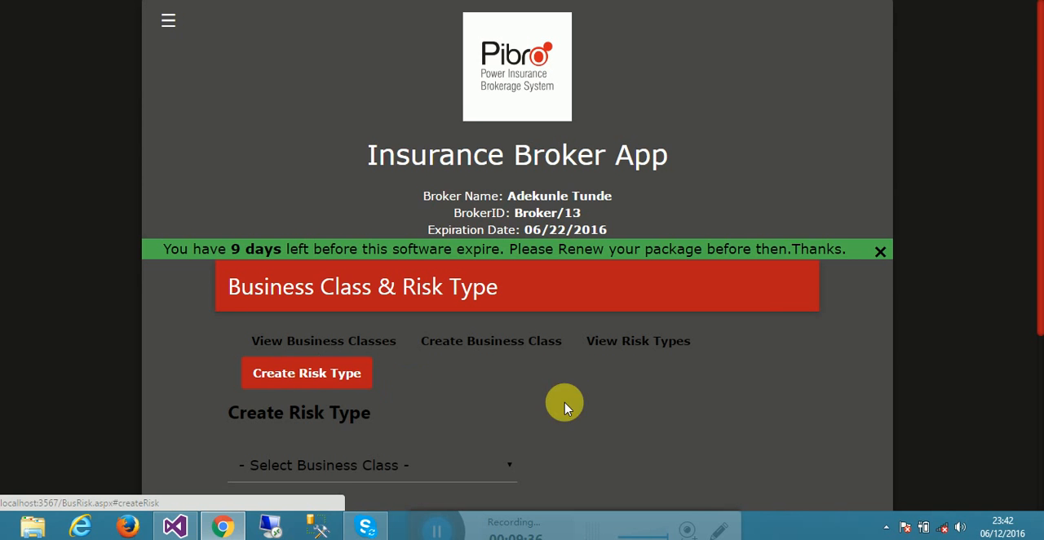
left_click_drag(1041, 298, 1038, 327)
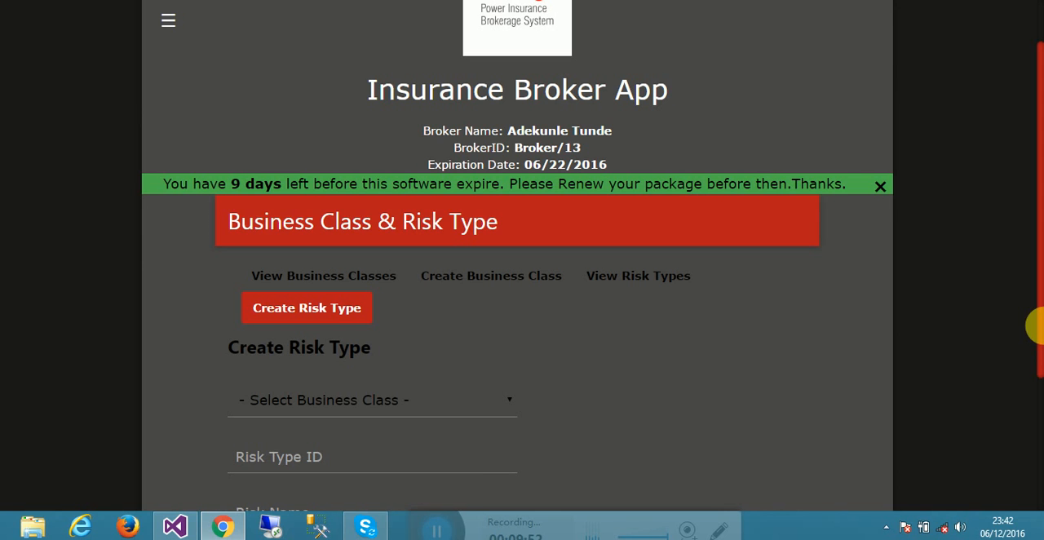
left_click_drag(1042, 326, 1042, 347)
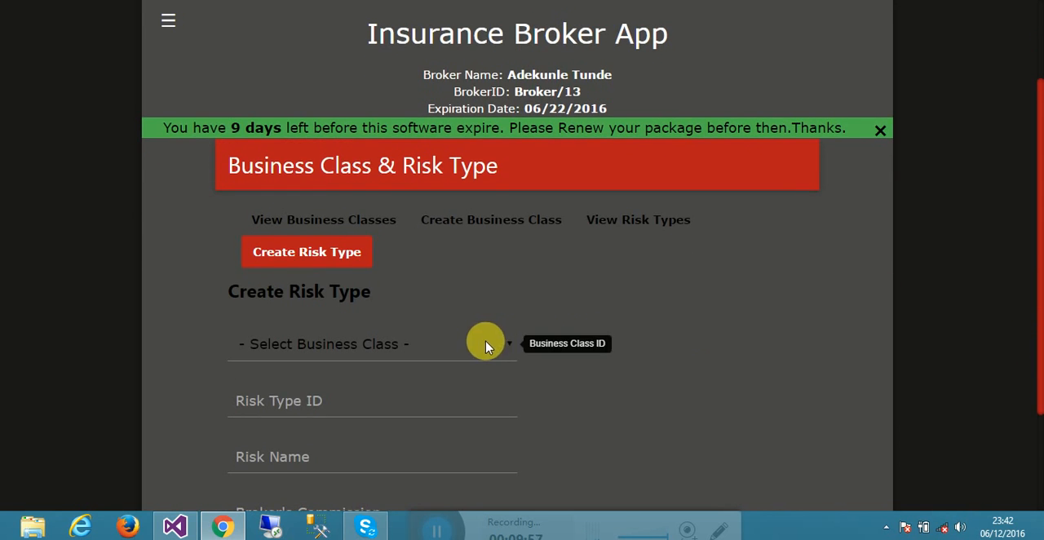
left_click(483, 342)
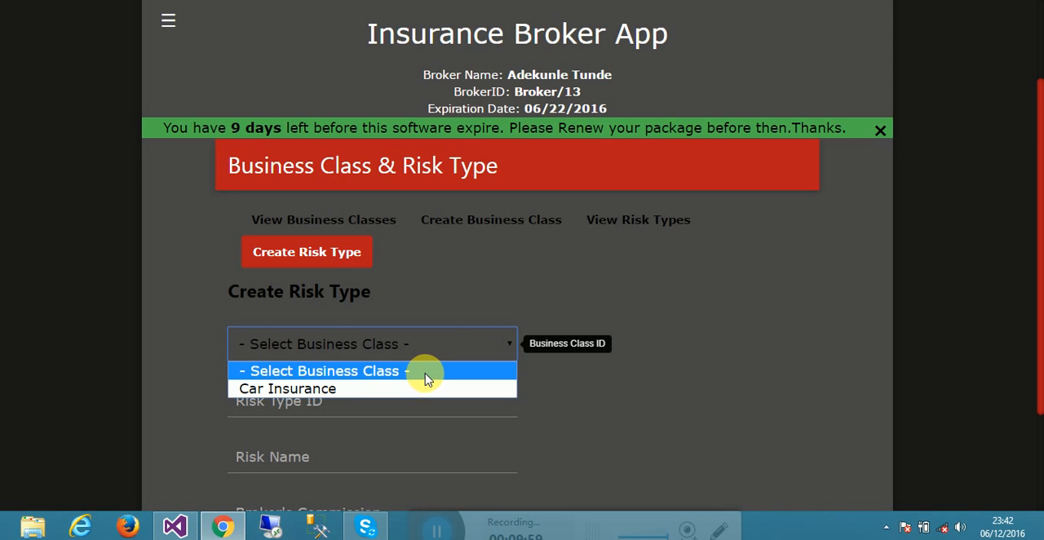
- Compare the View Business Classes table, including its ID column, with the fields of the Create Business Class form
left_click(338, 220)
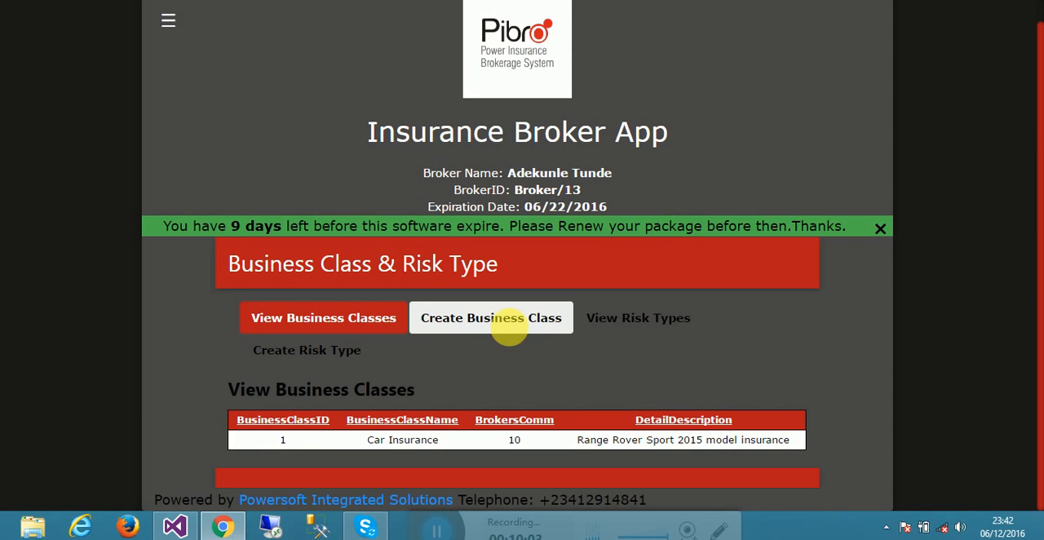
left_click(514, 330)
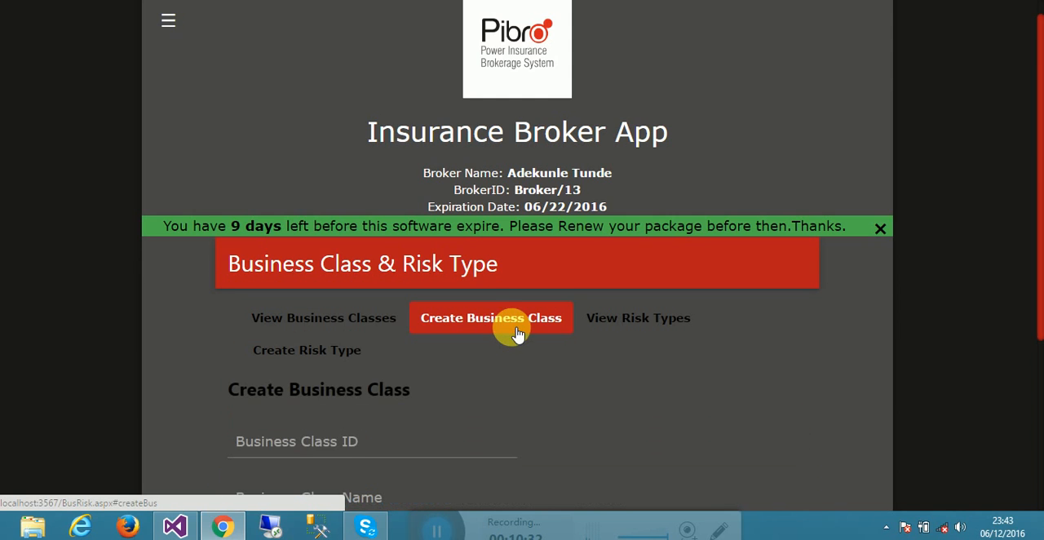
left_click(350, 454)
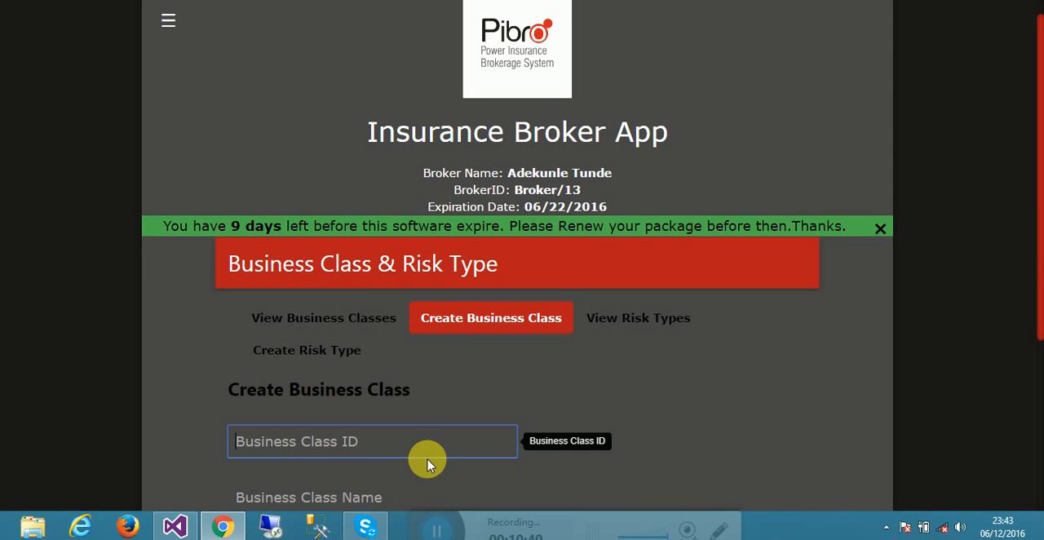
left_click(369, 323)
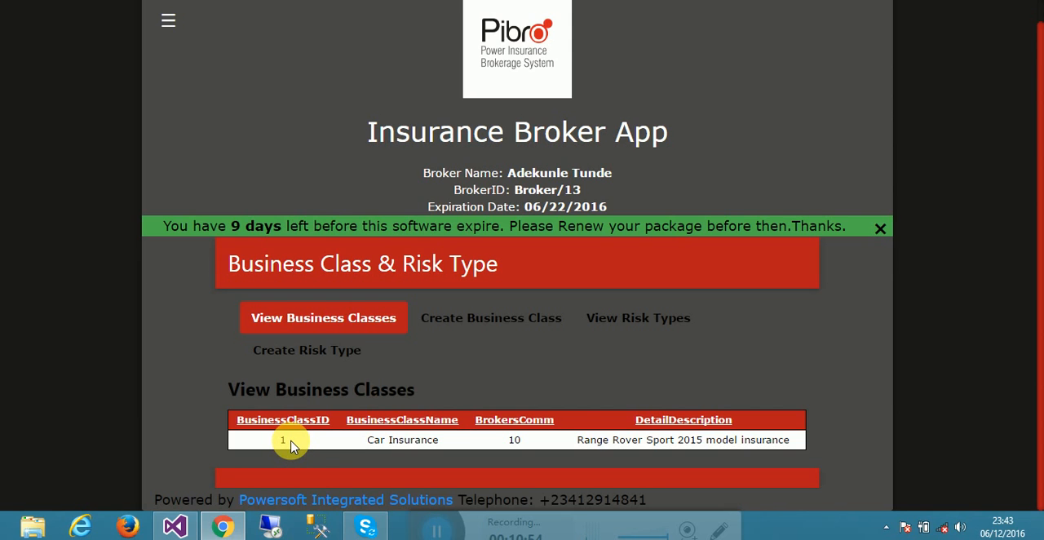
left_click(429, 312)
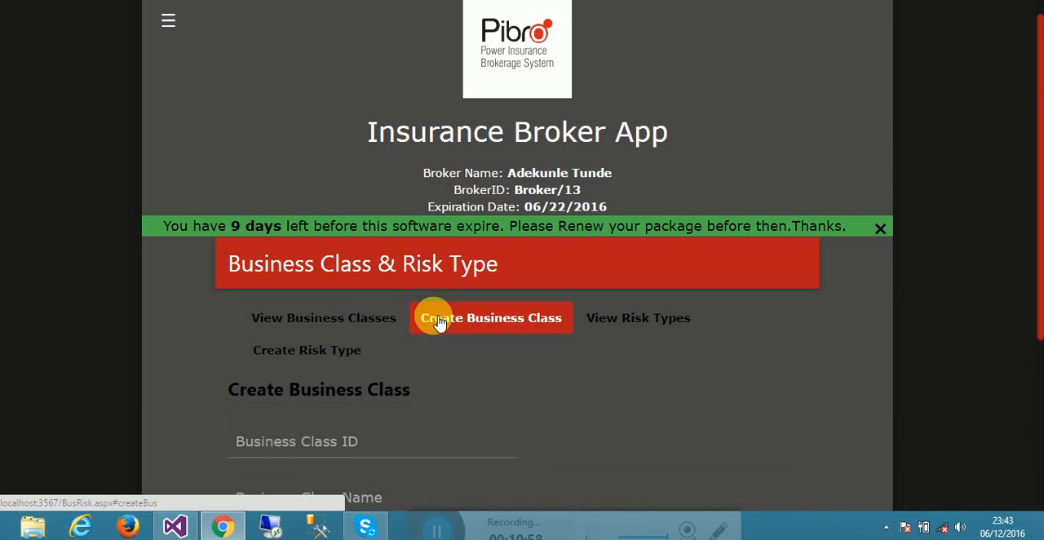
- Check the existing business class list, and enter 2 as the Business Class ID in the Create Business Class form
left_click(322, 320)
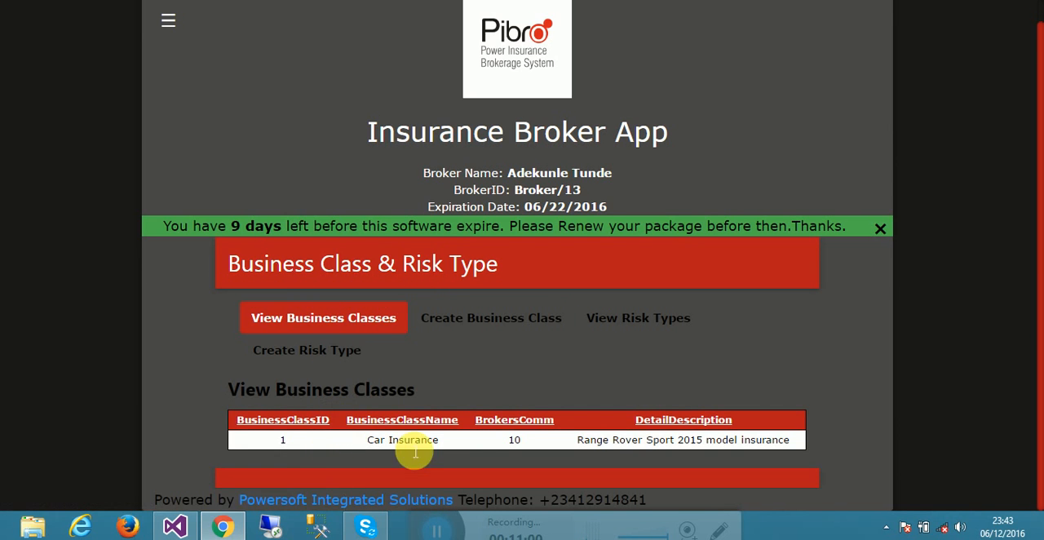
left_click(533, 320)
left_click(334, 448)
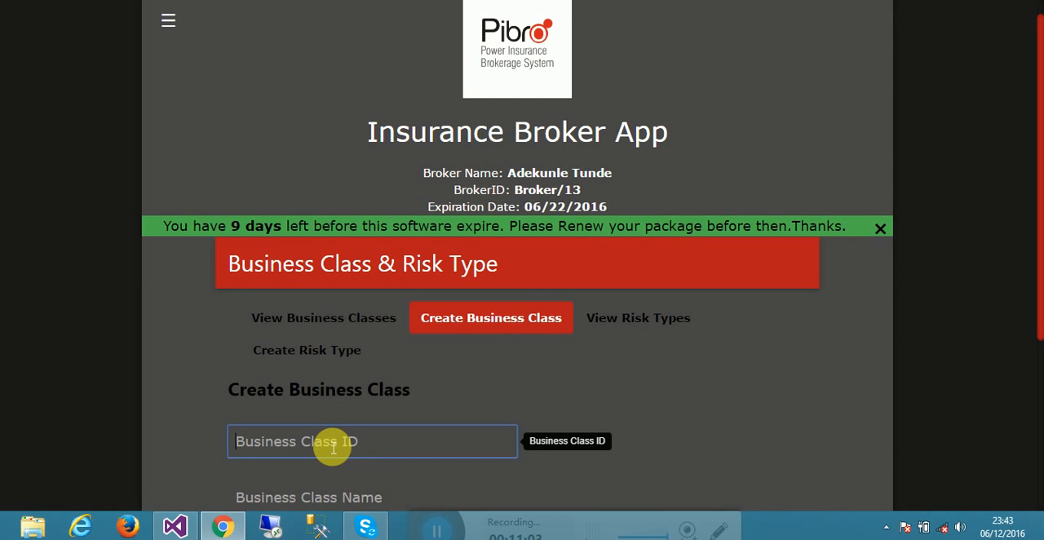
type("3")
key("BackSpace")
type("2")
key("Tab")
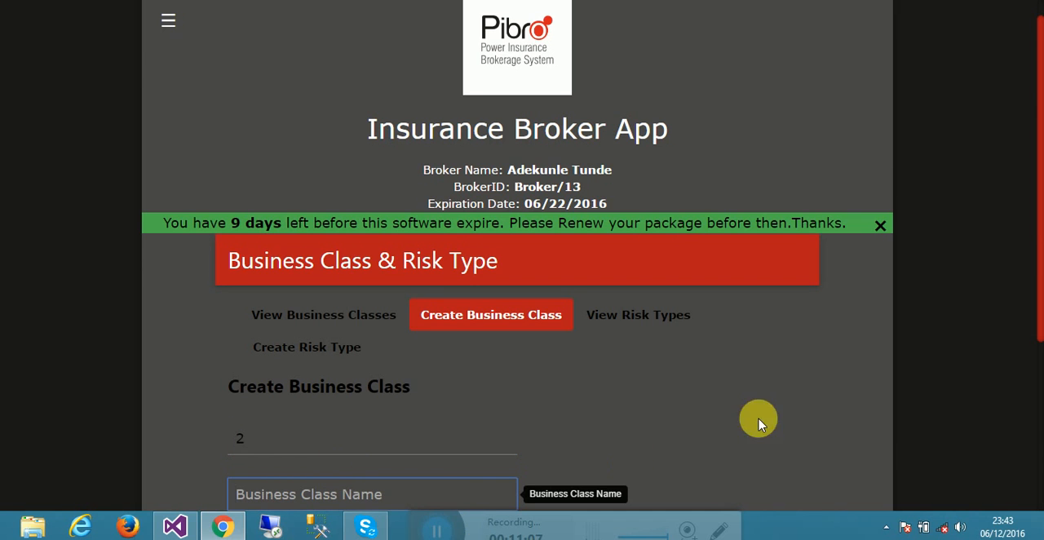
- Enter i-phone6 as the Business Class Name
left_click(1037, 294)
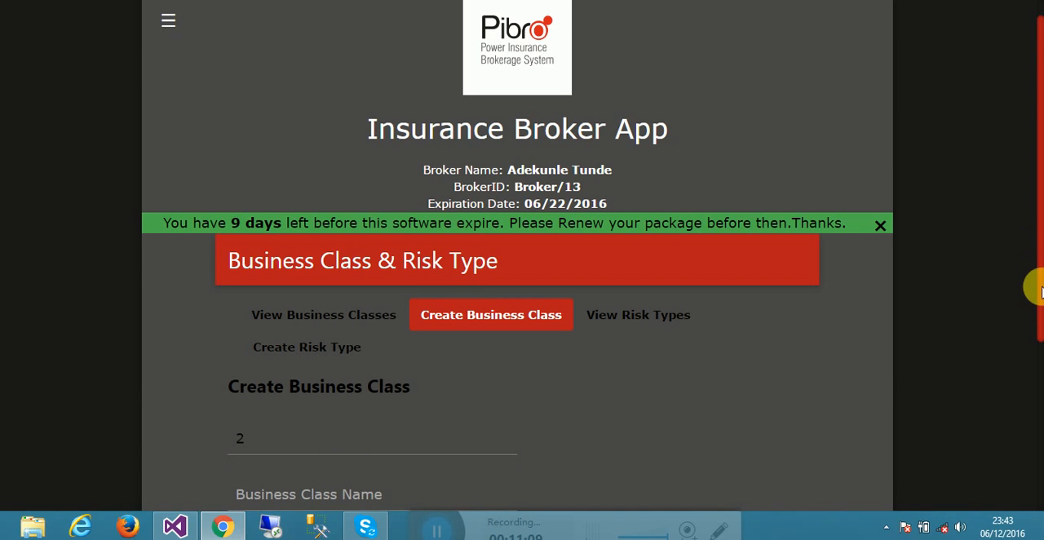
left_click_drag(1038, 286, 1038, 390)
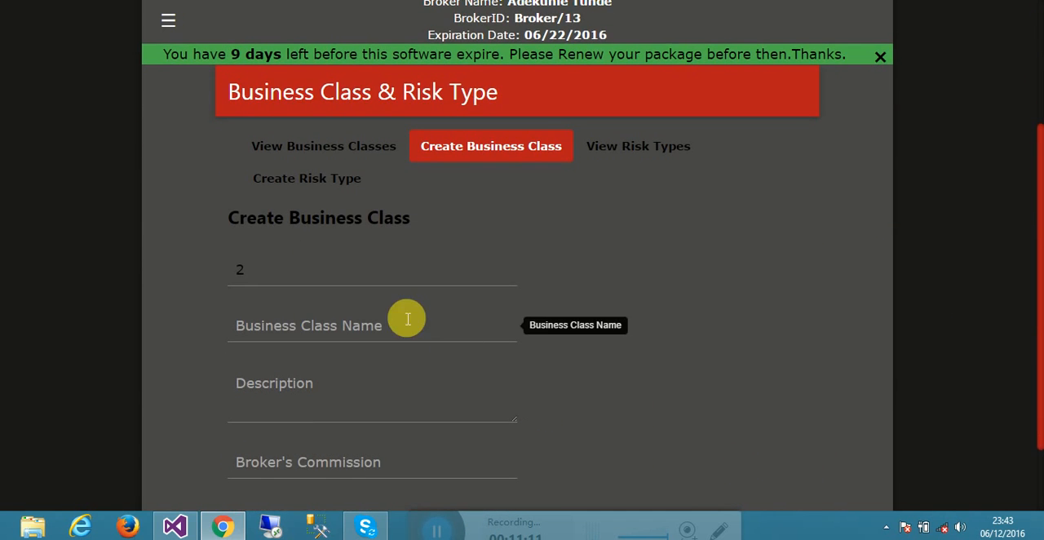
left_click(385, 338)
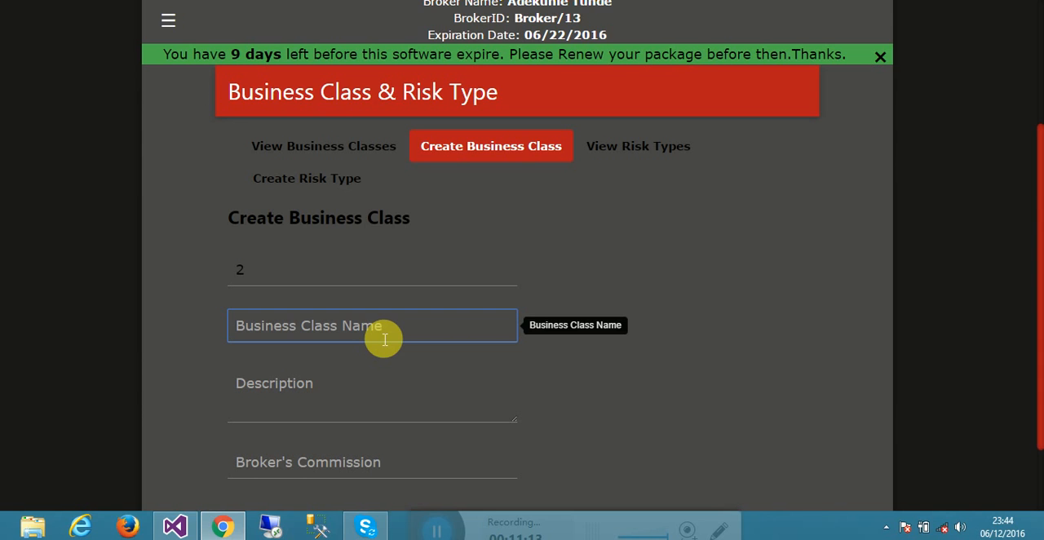
type("I")
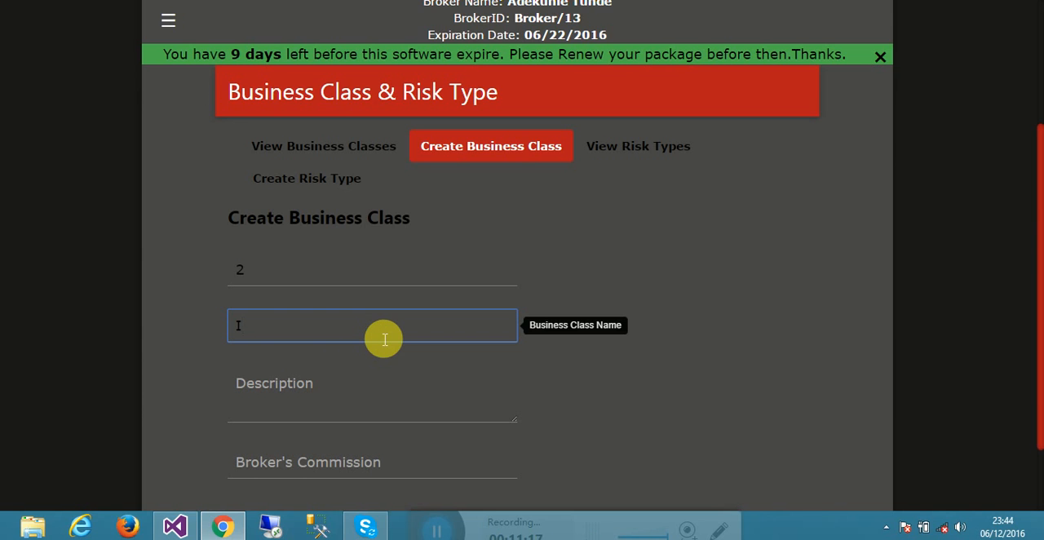
key("BackSpace")
type("i-phone6")
key("Tab")
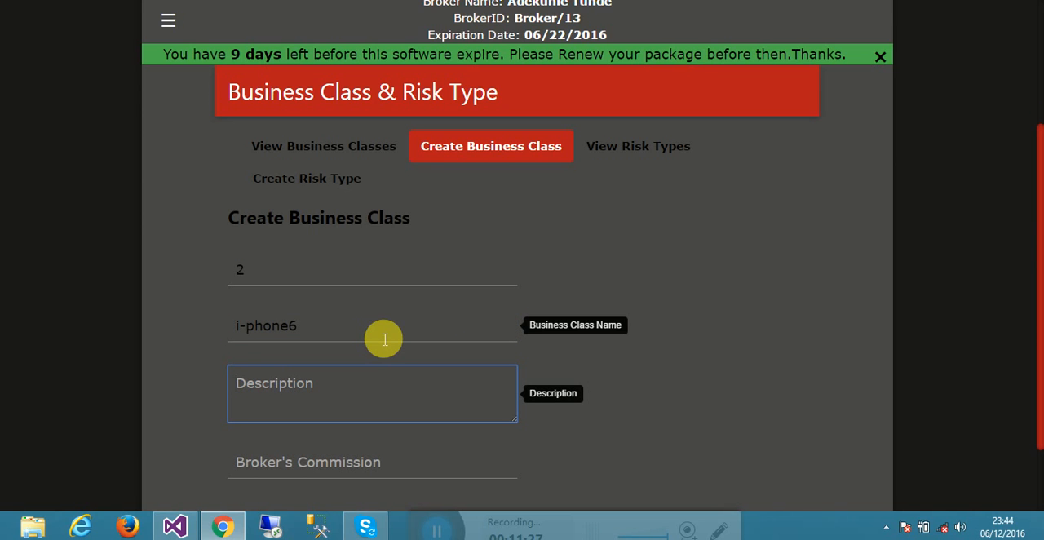
- Fill in the business class description with "Business class for iphone"
type("Bus")
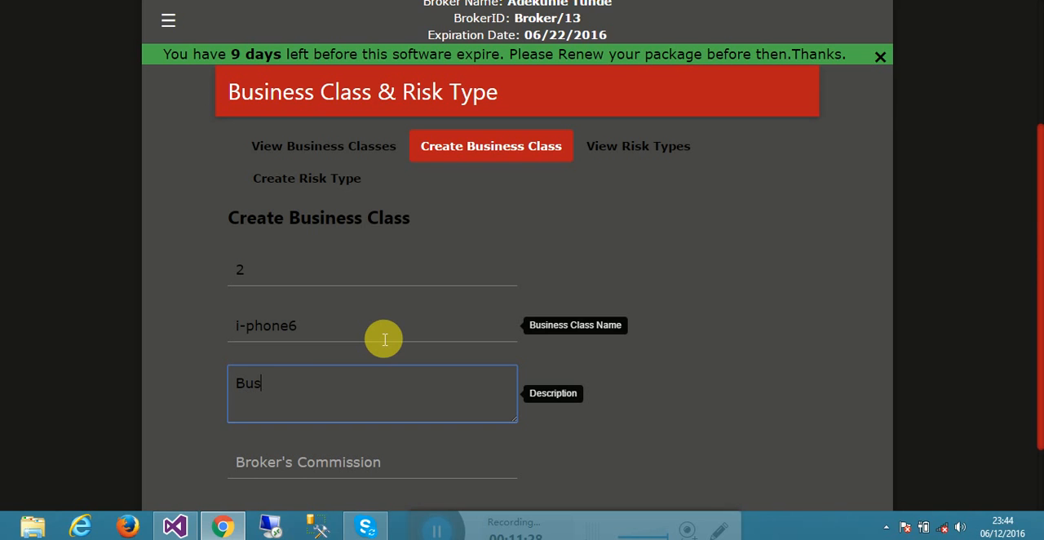
type("iness class for i")
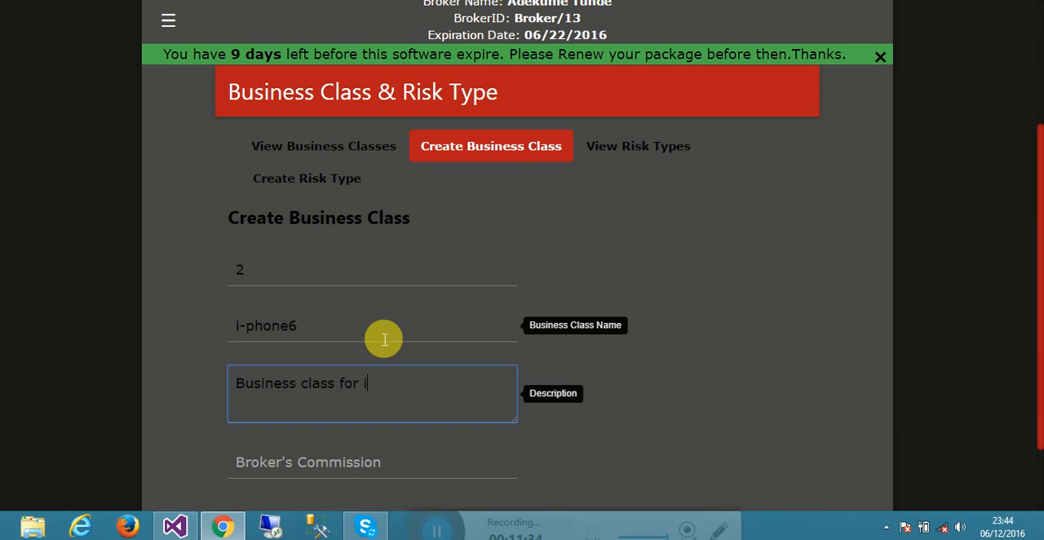
type("phoneq##")
key("BackSpace")
key("BackSpace")
key("BackSpace")
key("Tab")
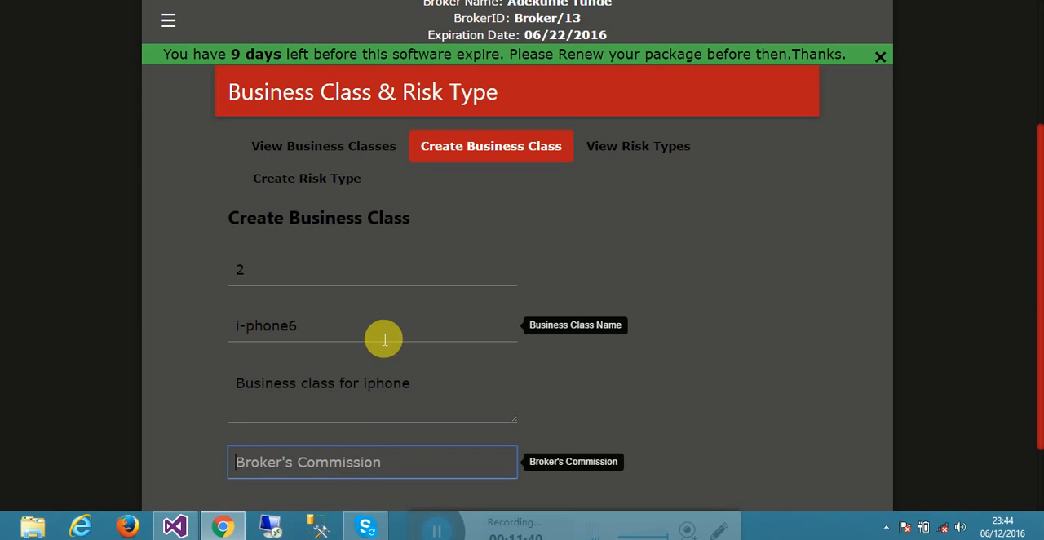
- Set the Broker's Commission to 10, create the business class, and check it in the View Business Classes list
type("10")
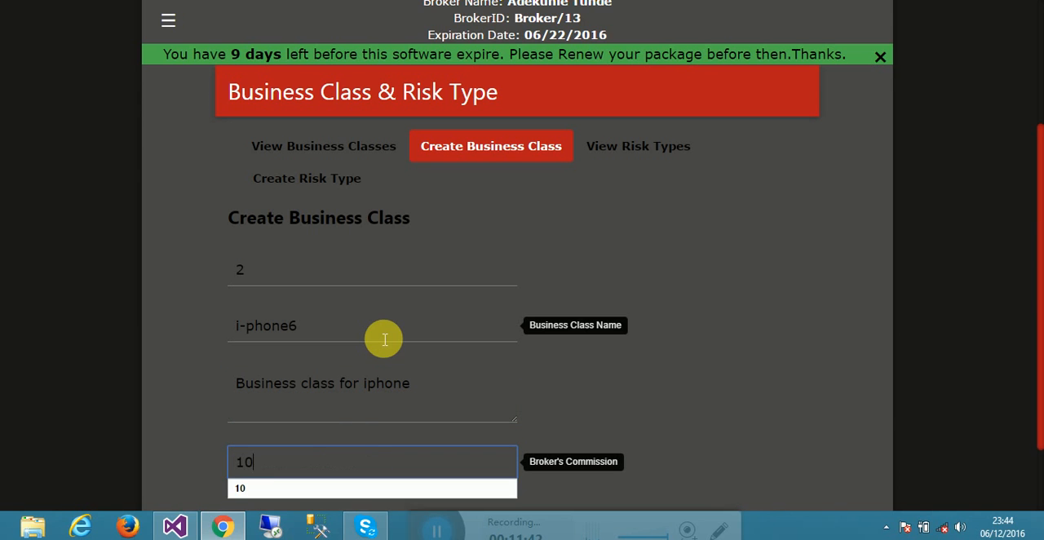
scroll(380, 336, "down", 1)
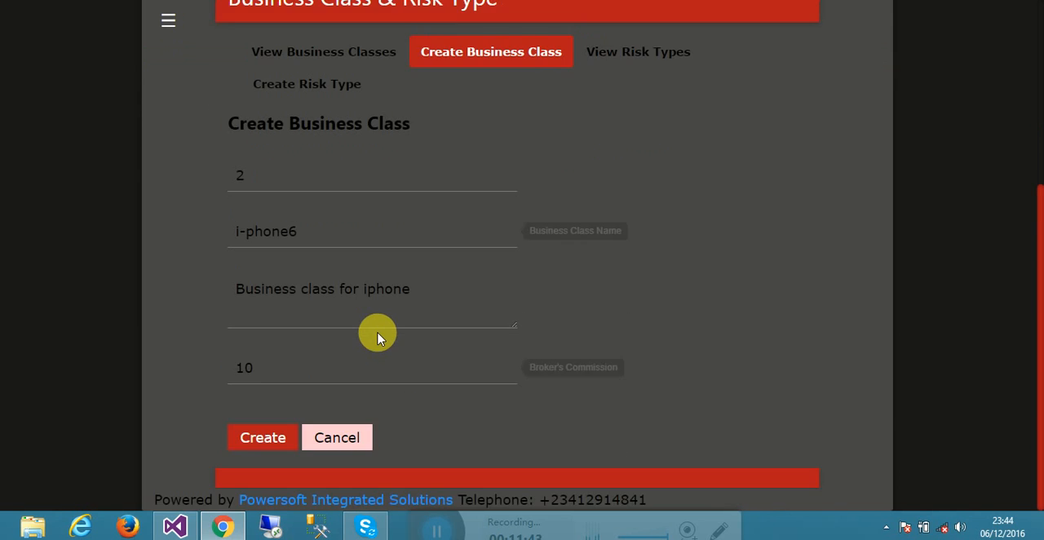
left_click(263, 438)
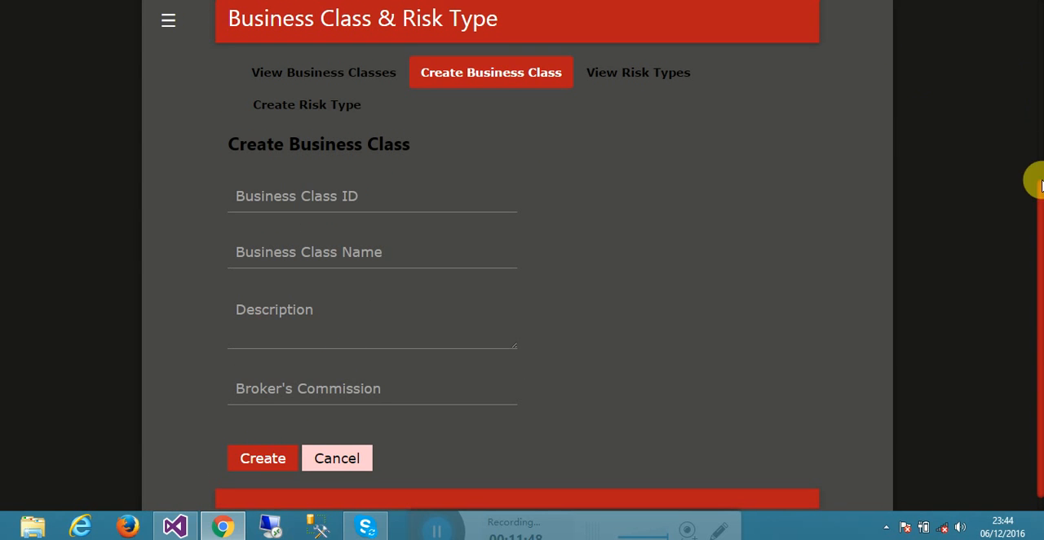
left_click_drag(1042, 198, 1041, 122)
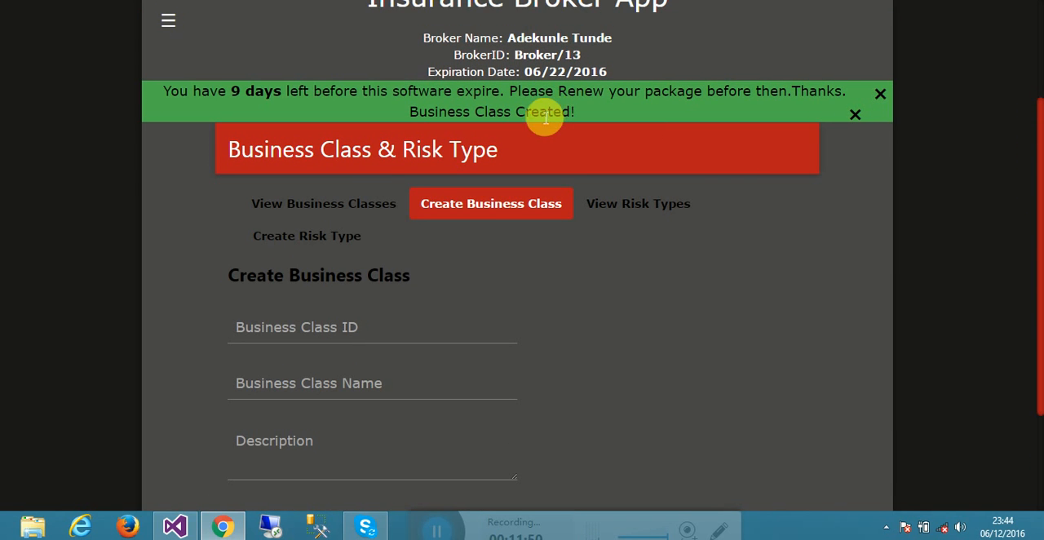
left_click(342, 203)
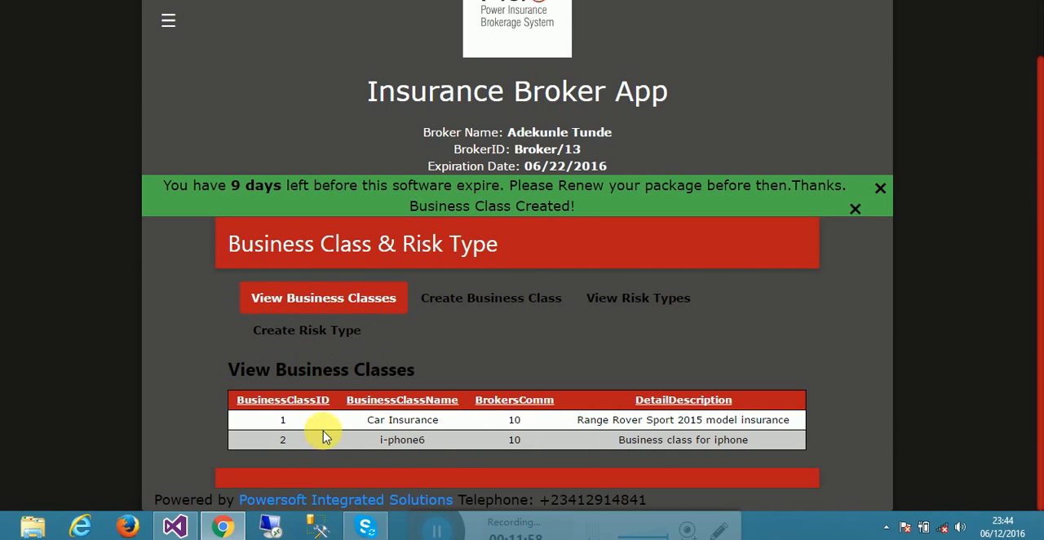
- View the existing risk types, and choose i-phone6 as the business class in the Create Risk Type form
left_click(649, 299)
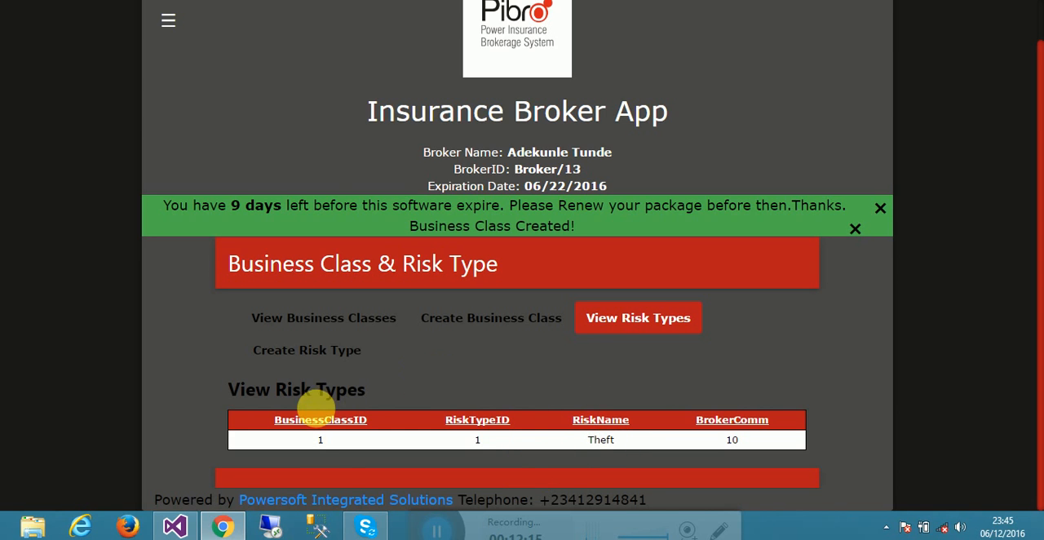
left_click(324, 366)
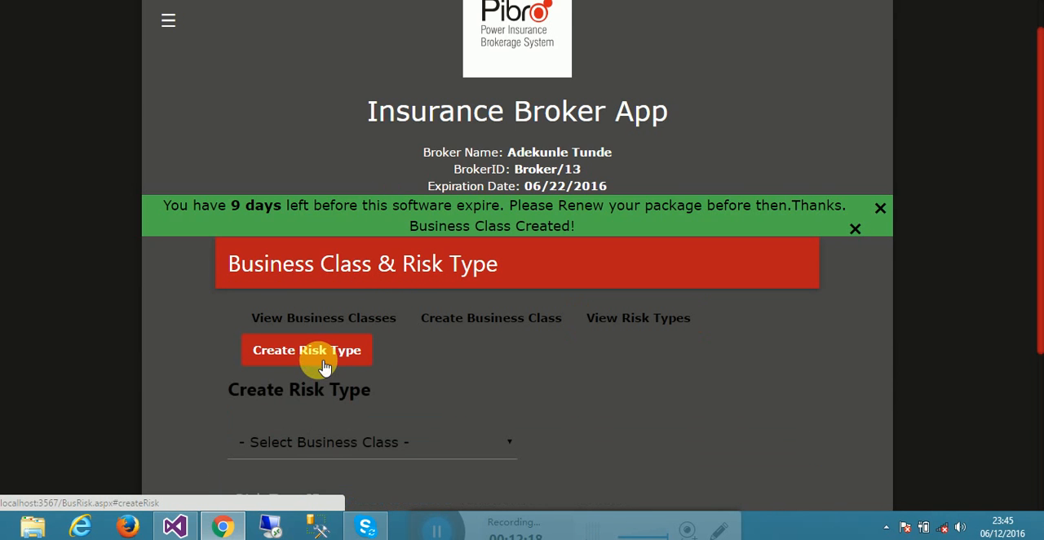
left_click(391, 444)
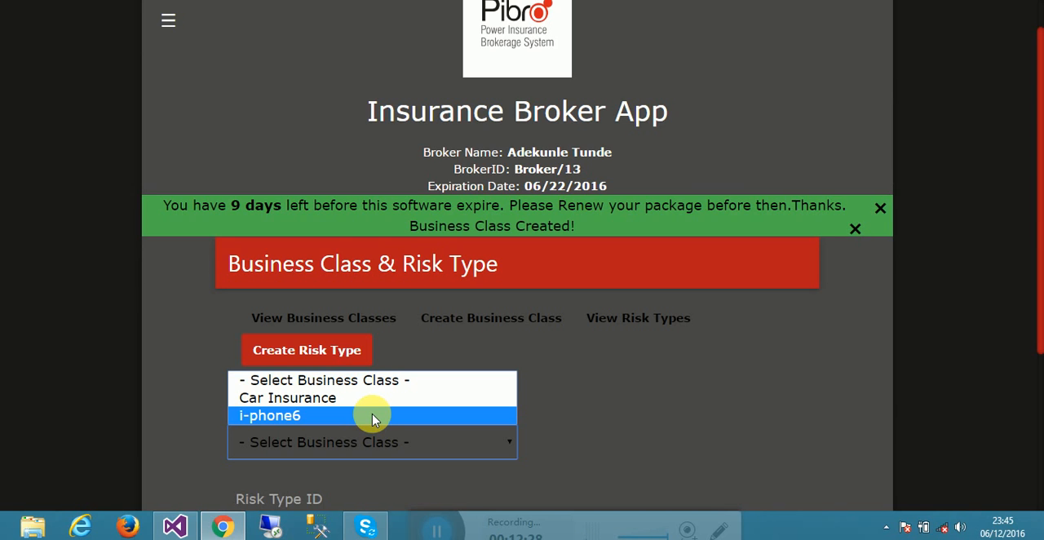
left_click(345, 417)
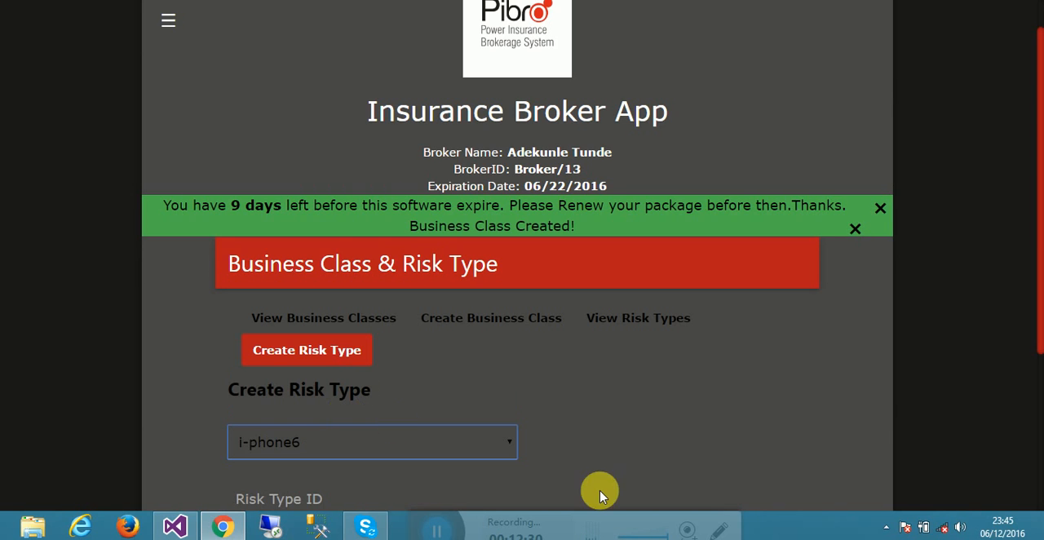
left_click_drag(1034, 314, 1034, 400)
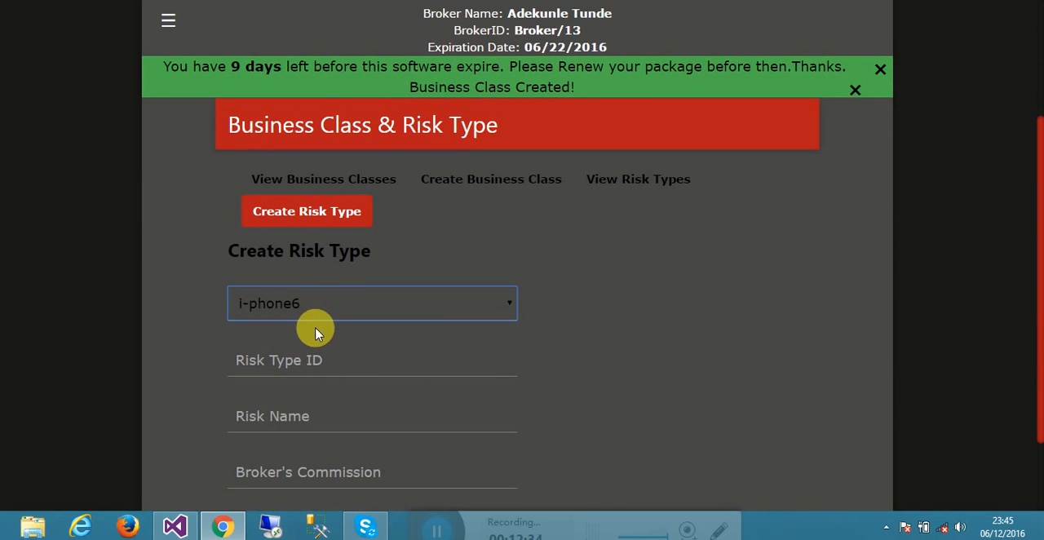
- Check which Risk Type IDs are already used, and enter 2 as the Risk Type ID for the i-phone6 class
left_click(312, 352)
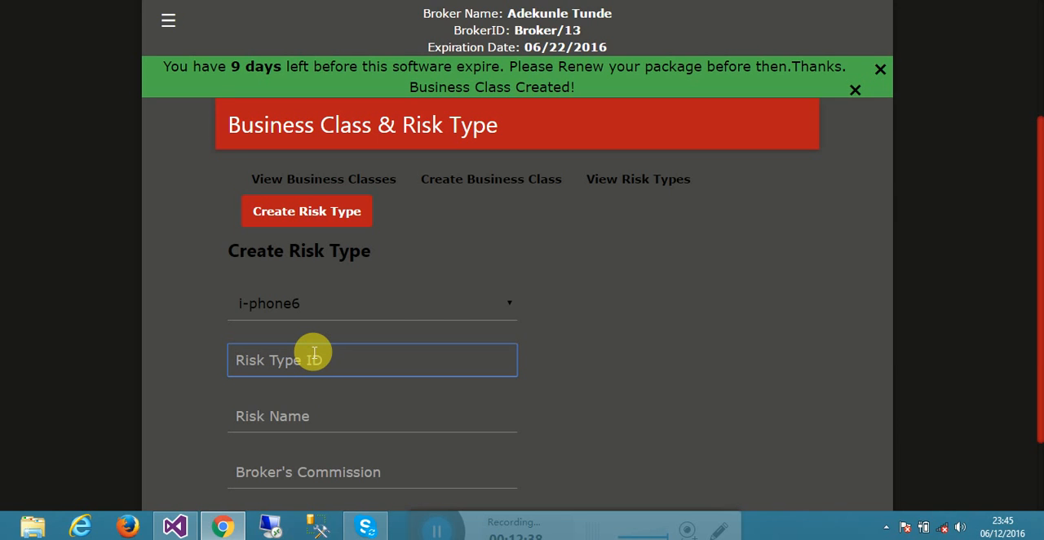
left_click(601, 194)
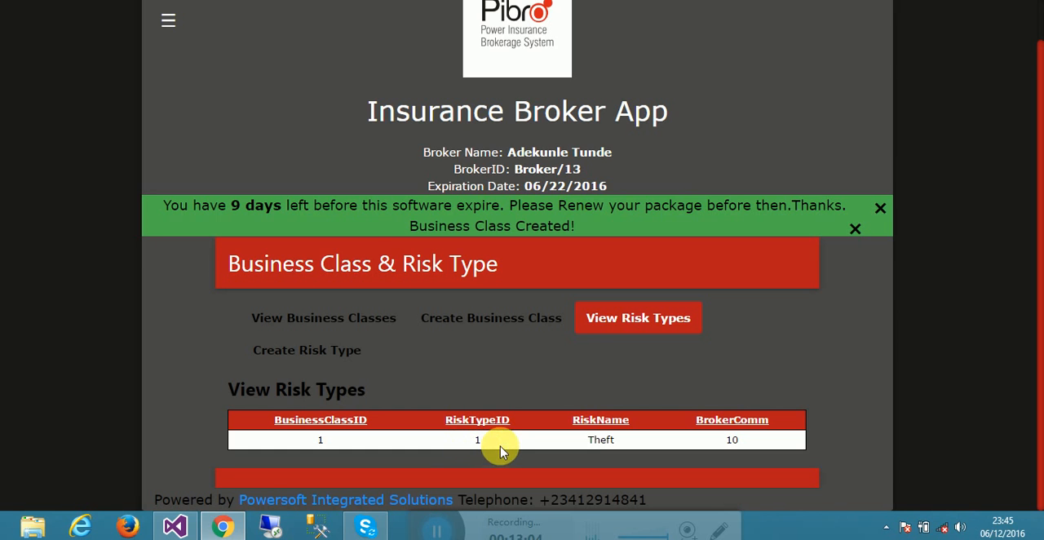
left_click(330, 351)
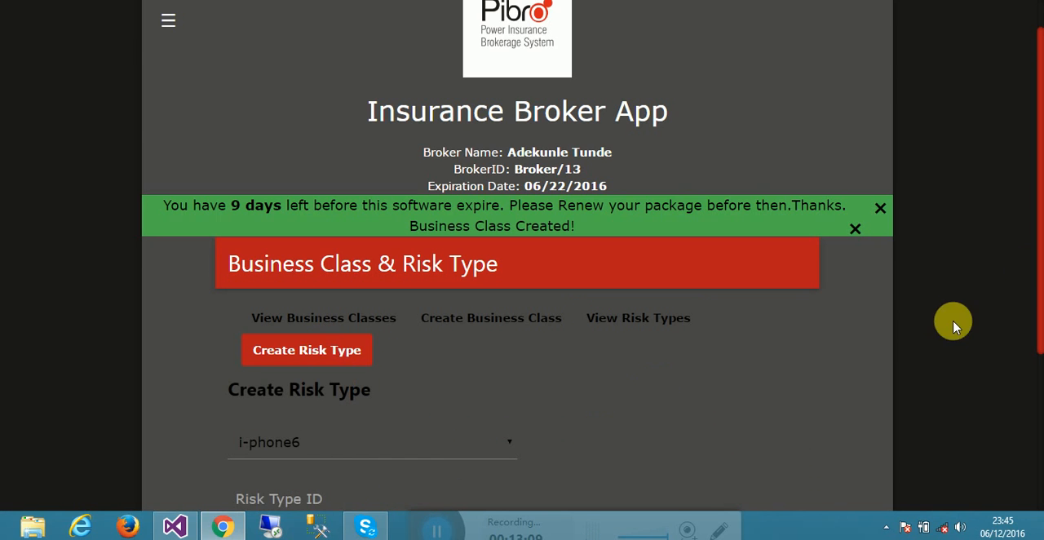
scroll(1037, 295, "down", 2)
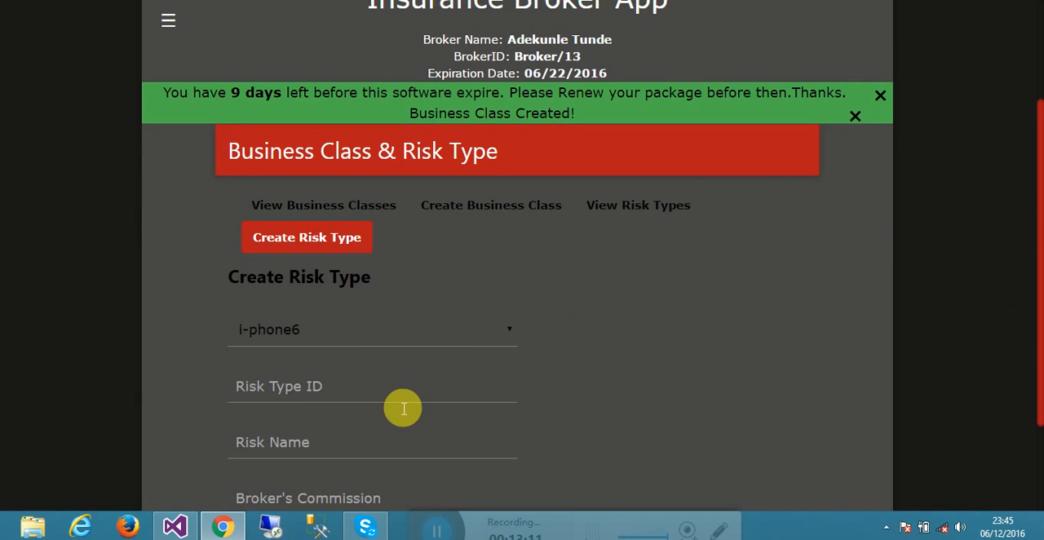
left_click(391, 405)
key("ctrl+f")
left_click(372, 405)
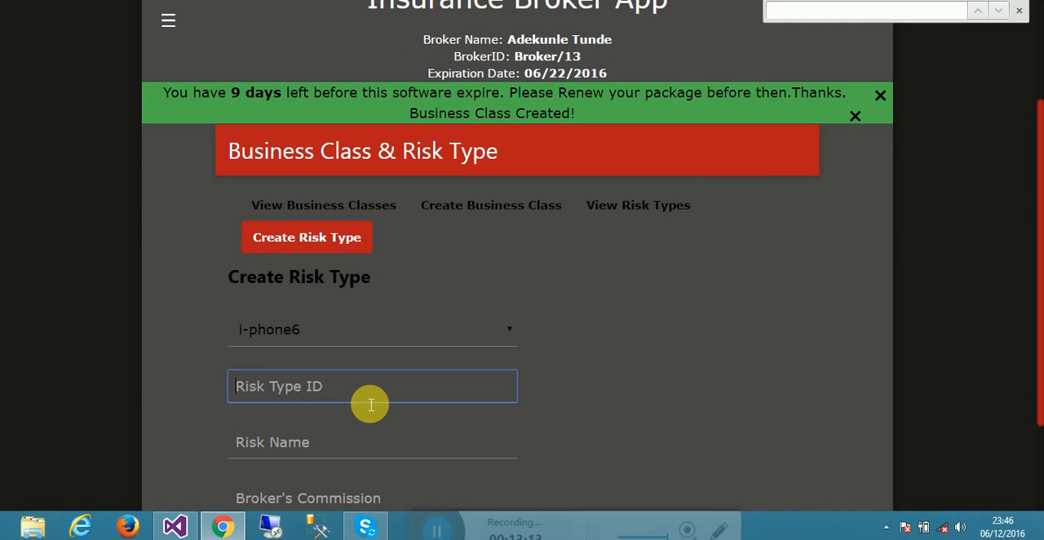
type("2")
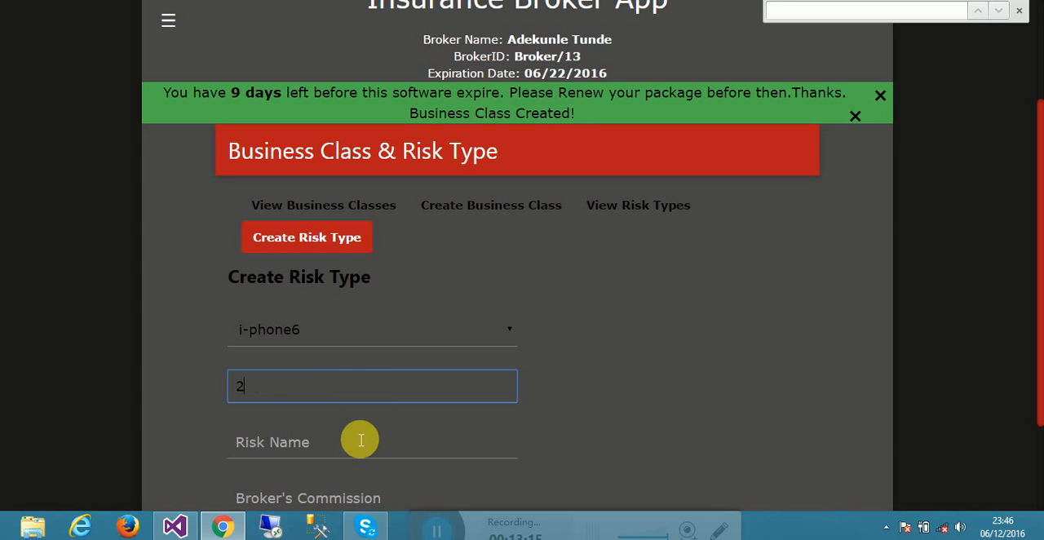
- Enter Fire as the Risk Name
left_click(361, 440)
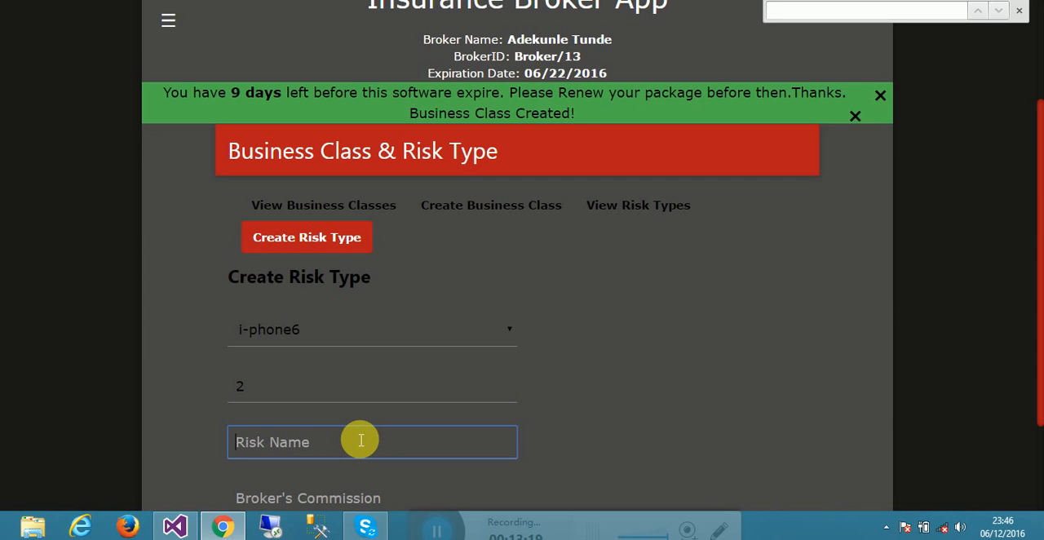
type("Br")
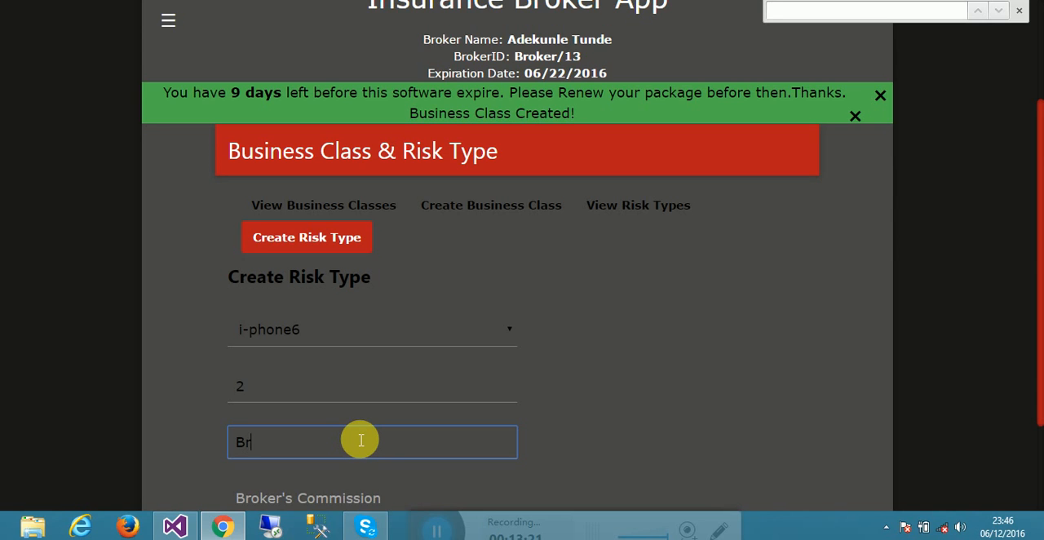
key("BackSpace")
key("BackSpace")
key("Tab")
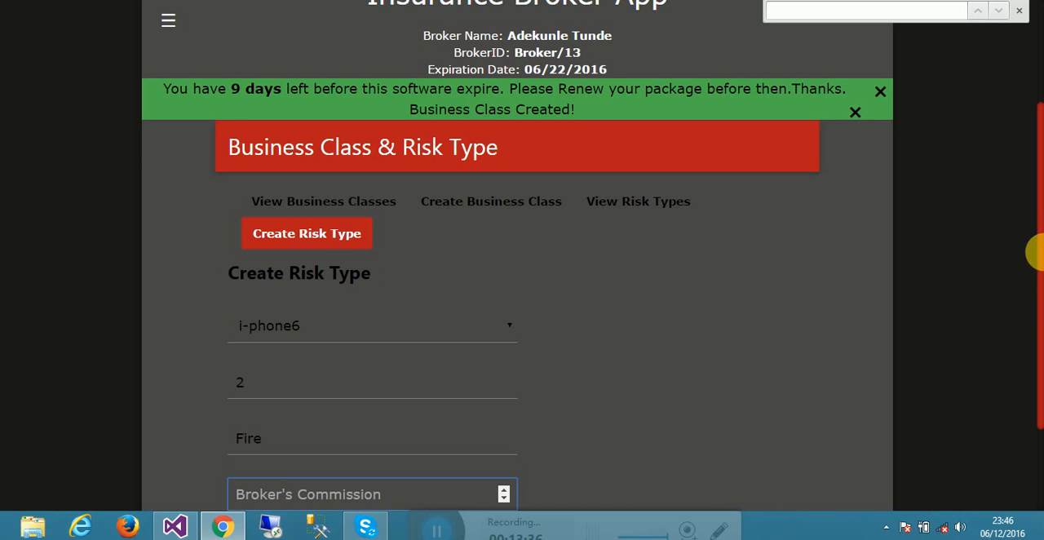
- Set the risk type's Broker's Commission to 10 and create the risk type
scroll(1036, 253, "down", 1)
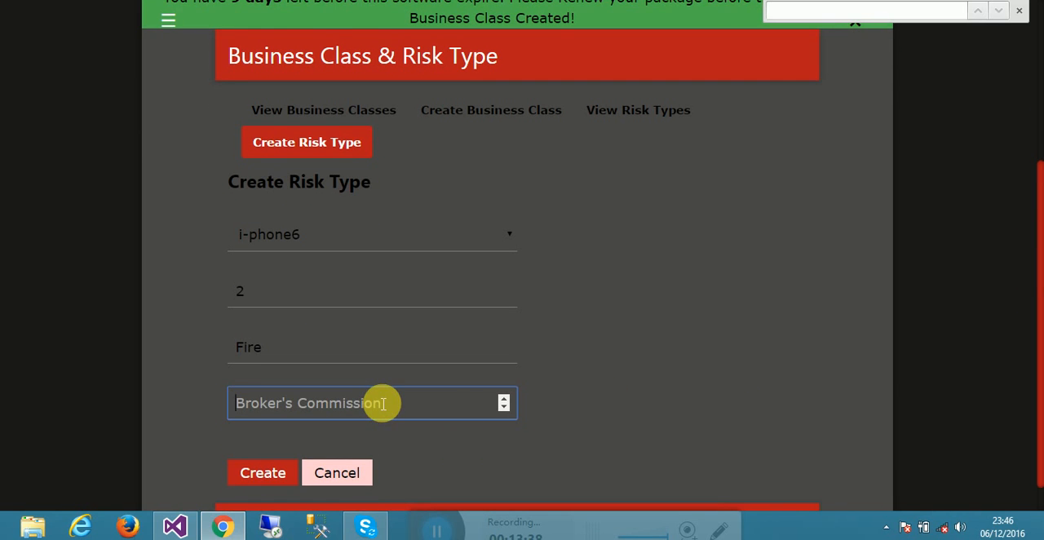
type("10")
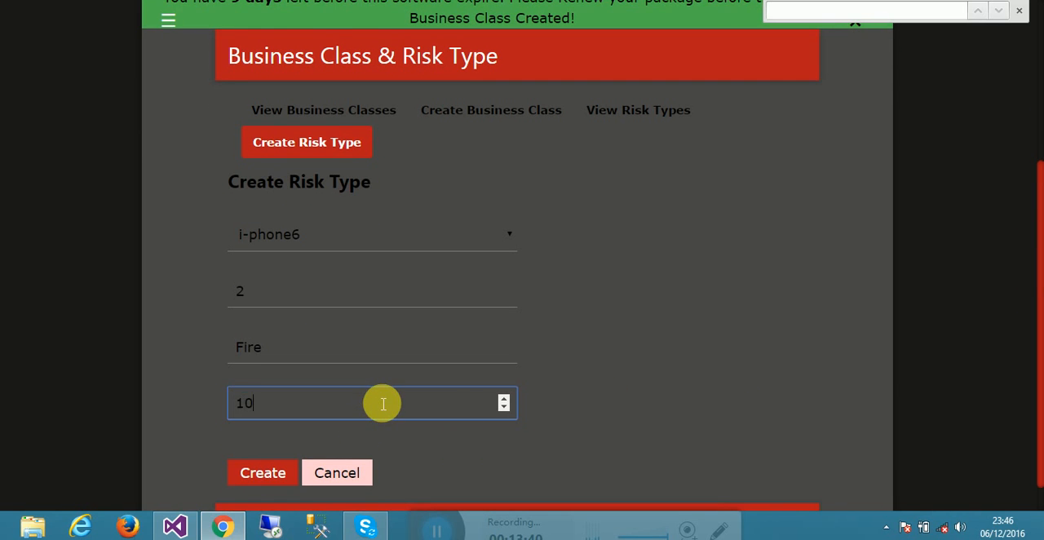
left_click(282, 473)
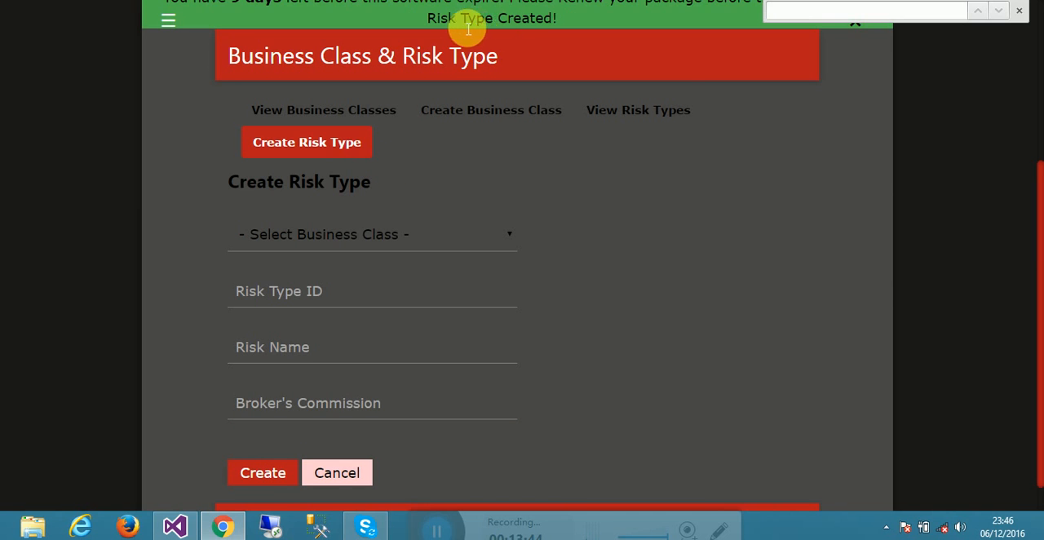
left_click_drag(1033, 289, 1030, 235)
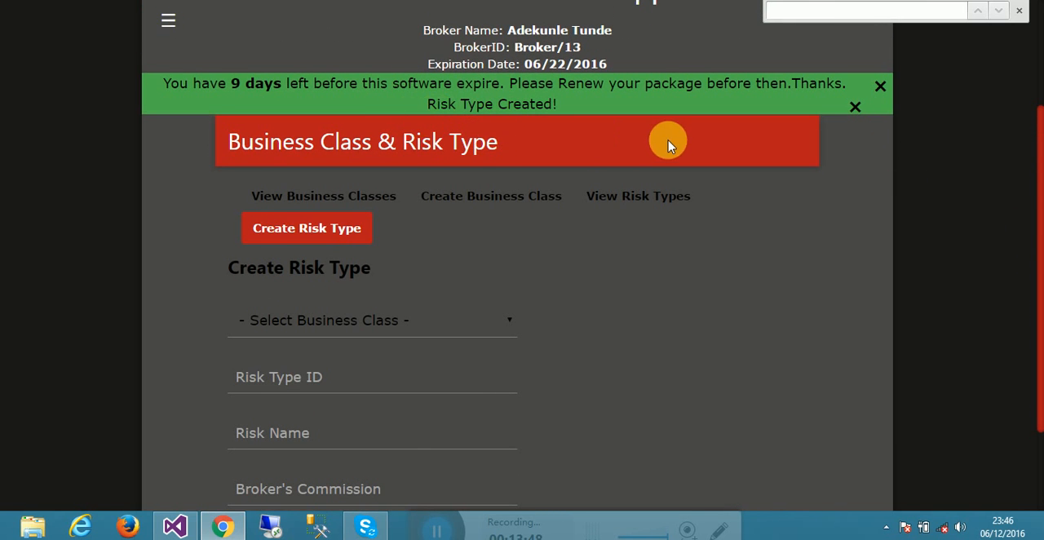
left_click_drag(1034, 171, 1040, 149)
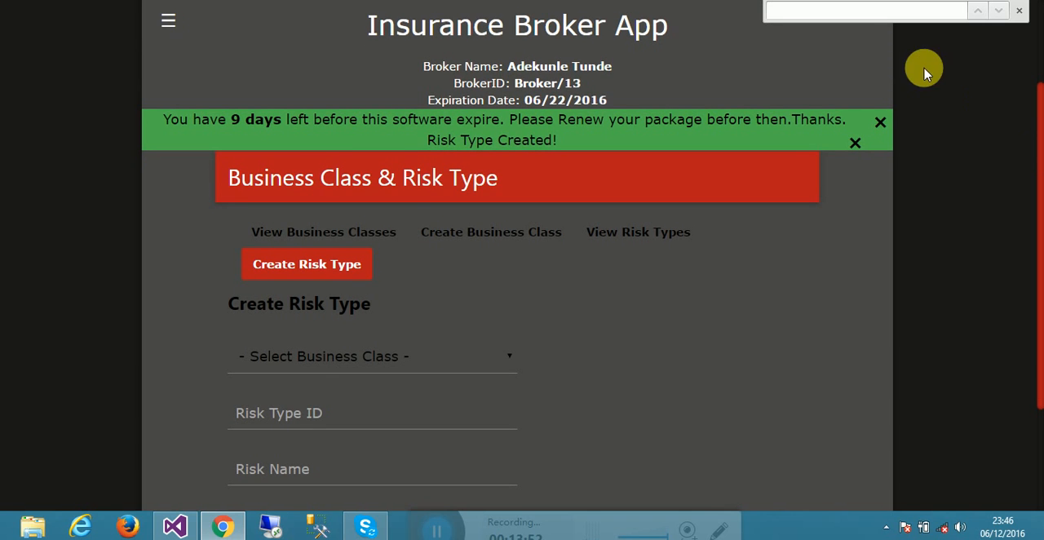
- View the existing risk types, and check which business classes are offered in the Create Risk Type form
left_click(639, 240)
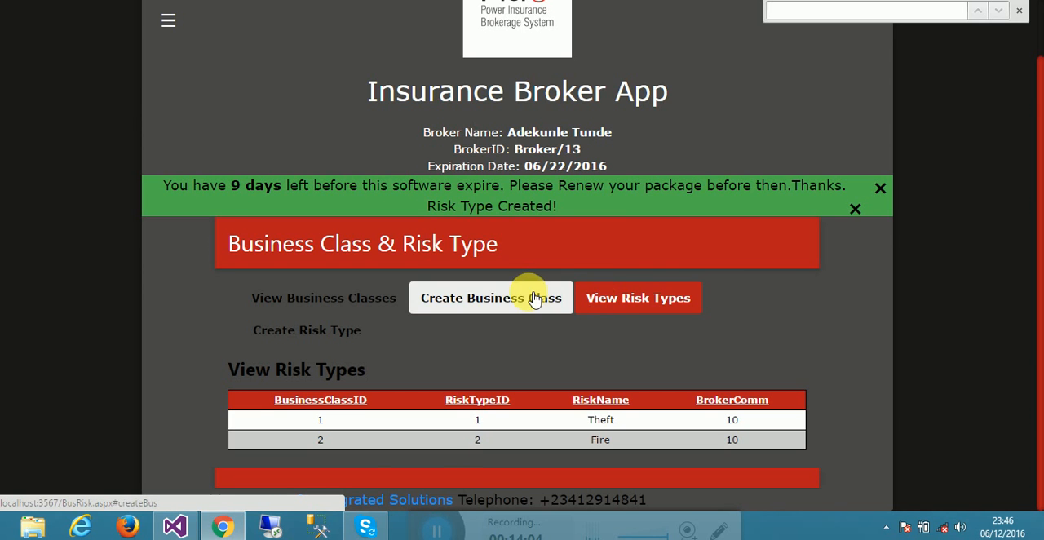
left_click(300, 328)
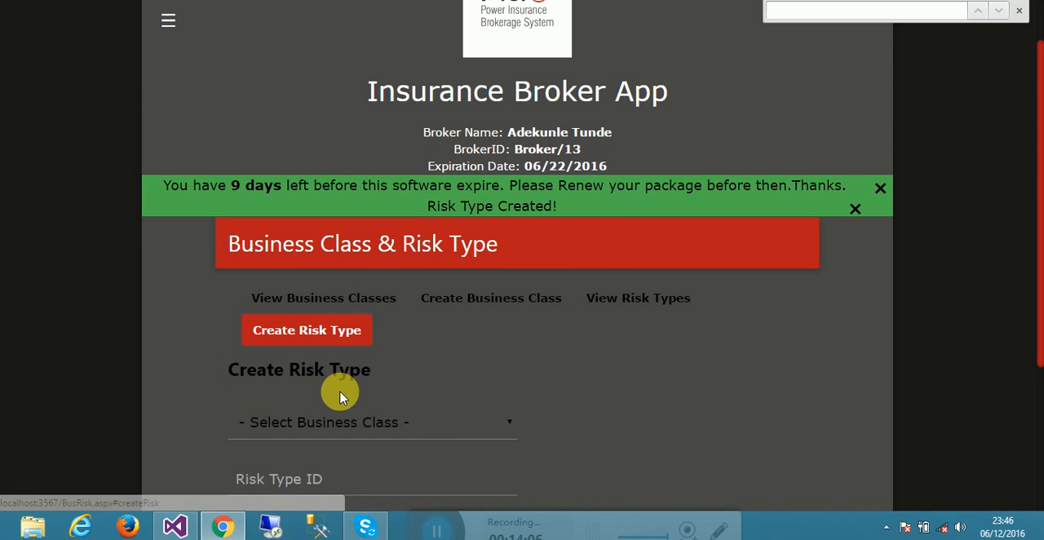
left_click(340, 421)
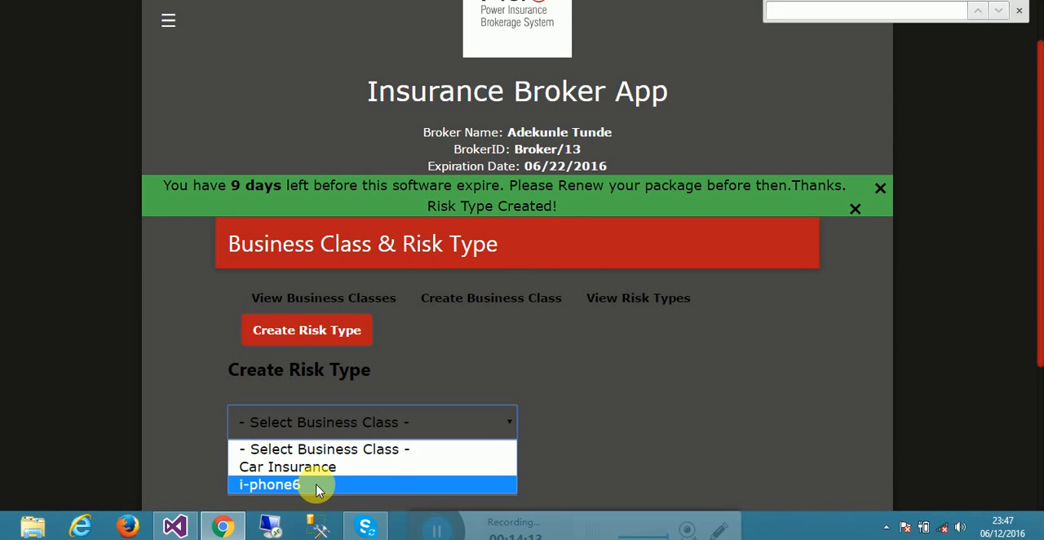
left_click(317, 341)
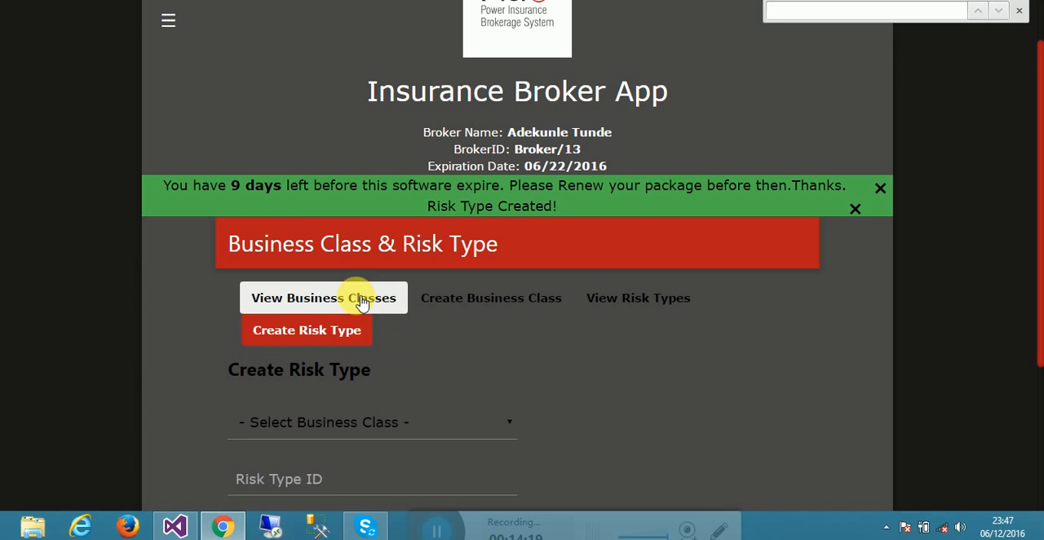
- Open the Policy Documents page and review the list of existing policy documents
left_click(170, 23)
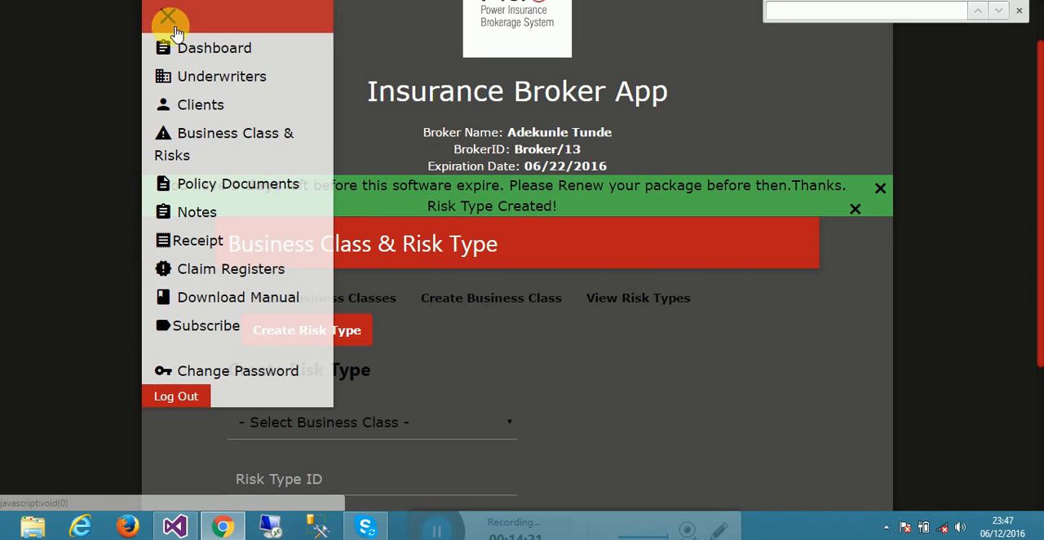
left_click(209, 193)
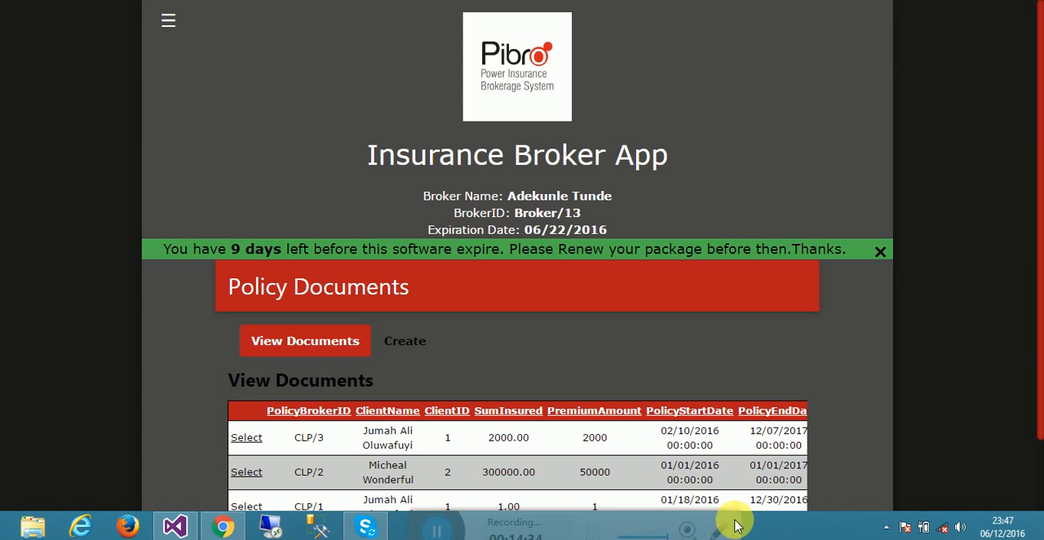
scroll(1034, 415, "down", 1)
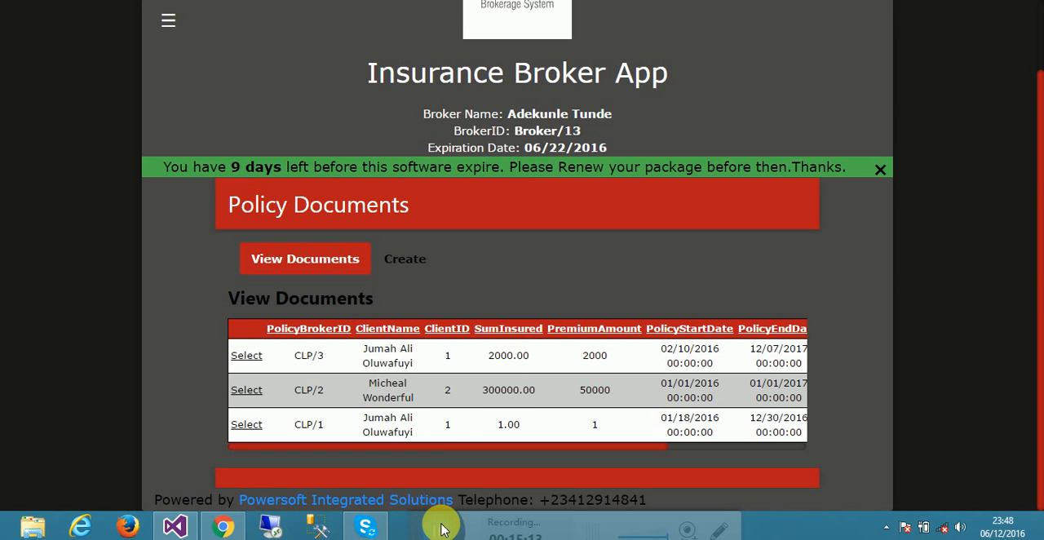
- Compare the policy IDs in the existing documents list with the ID in the Create Policy Document form
left_click(388, 261)
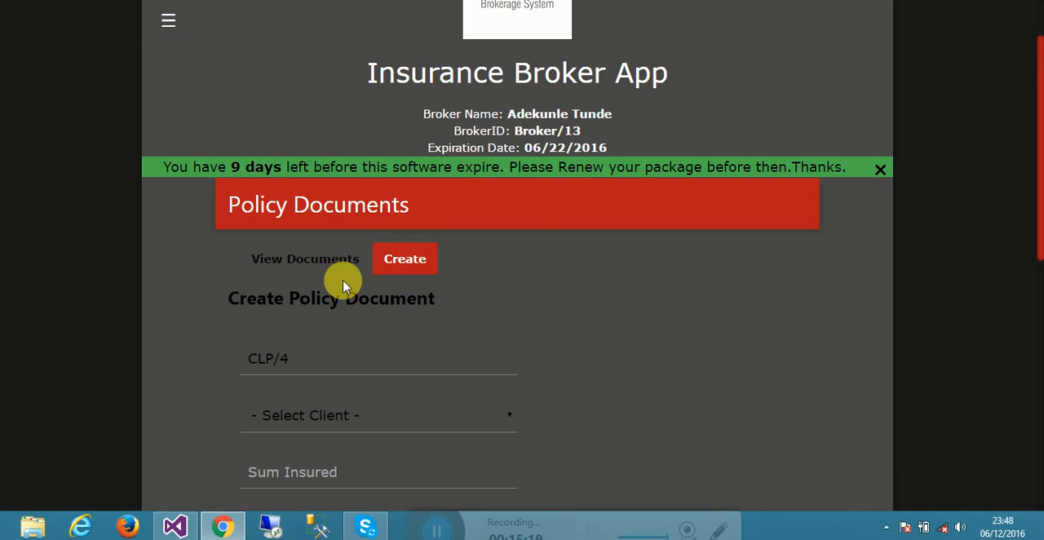
left_click(331, 258)
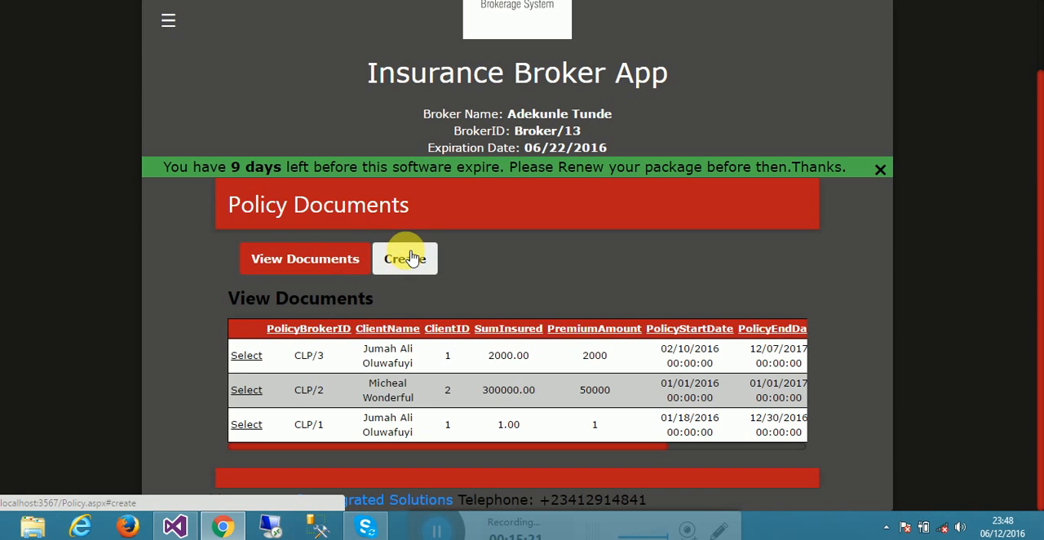
left_click(412, 259)
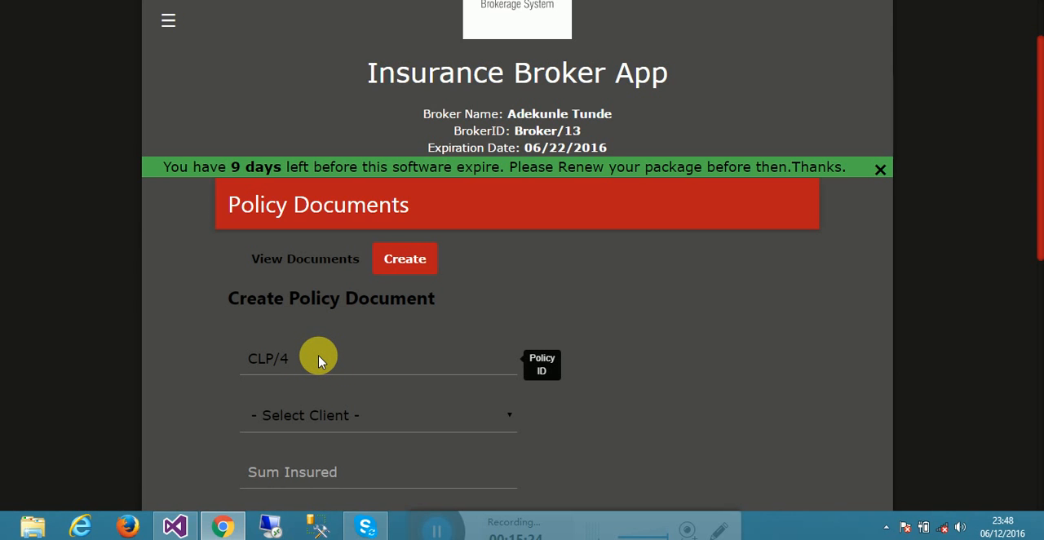
left_click(303, 259)
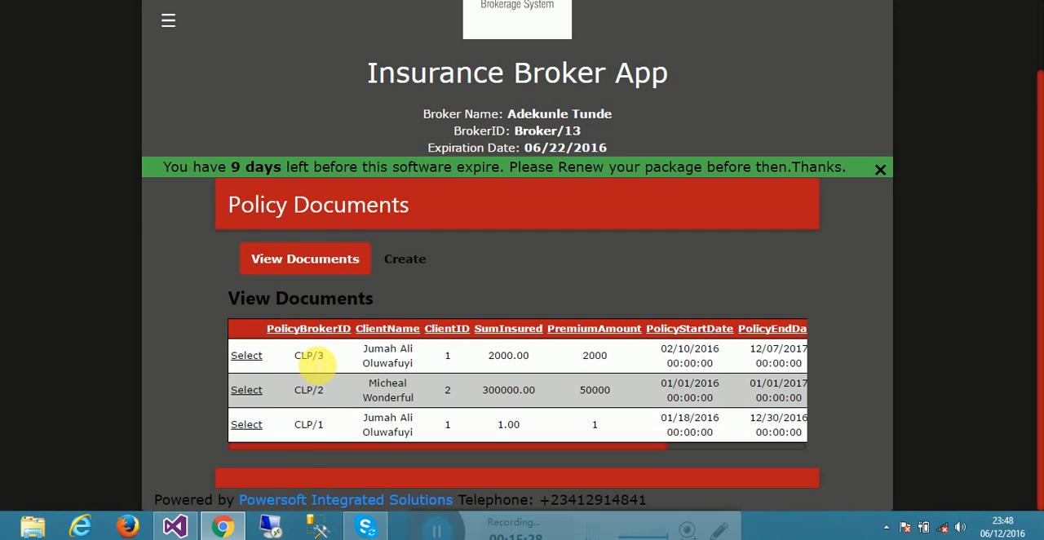
- Start a new policy document and choose the last listed client as its client
left_click(402, 260)
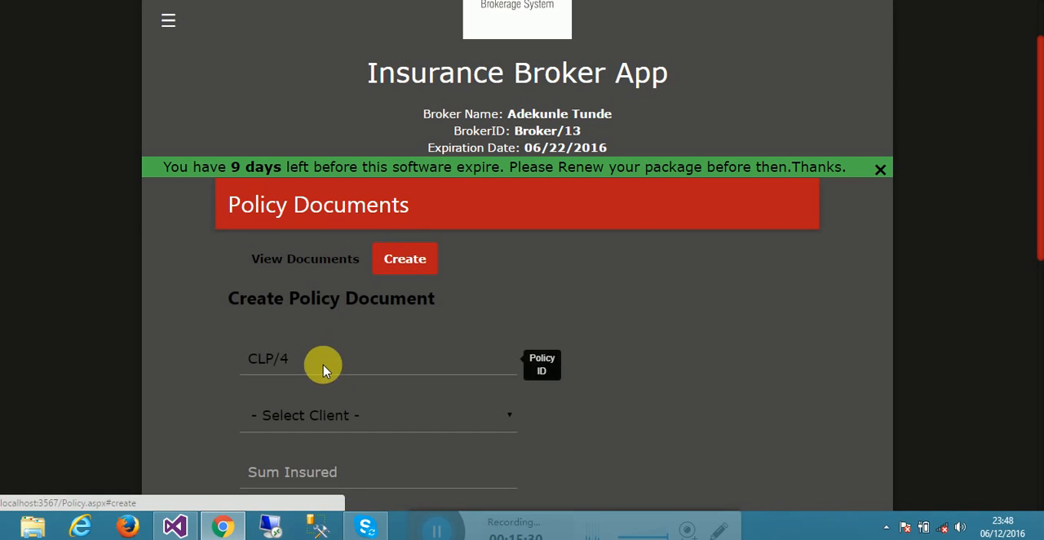
left_click(341, 414)
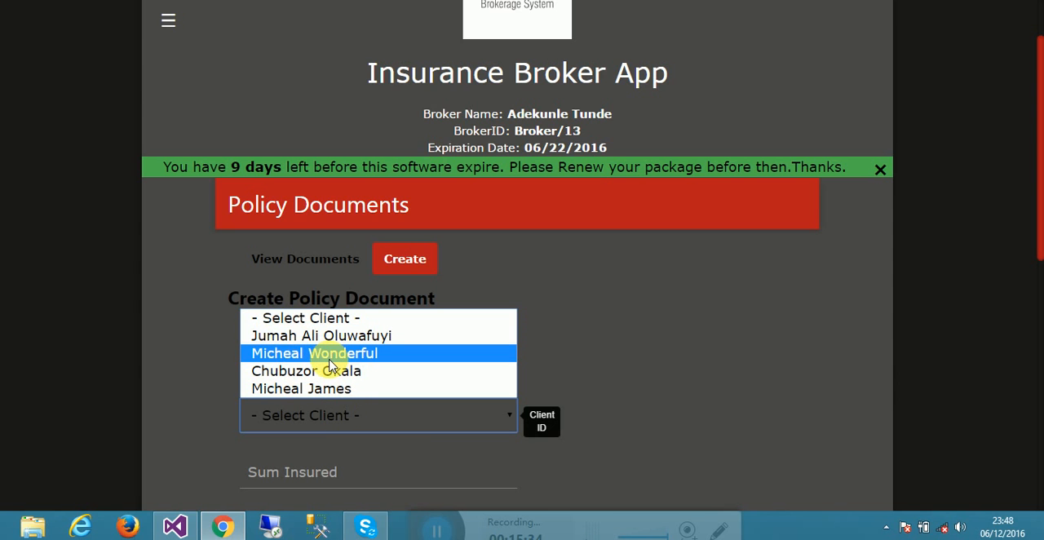
left_click(329, 389)
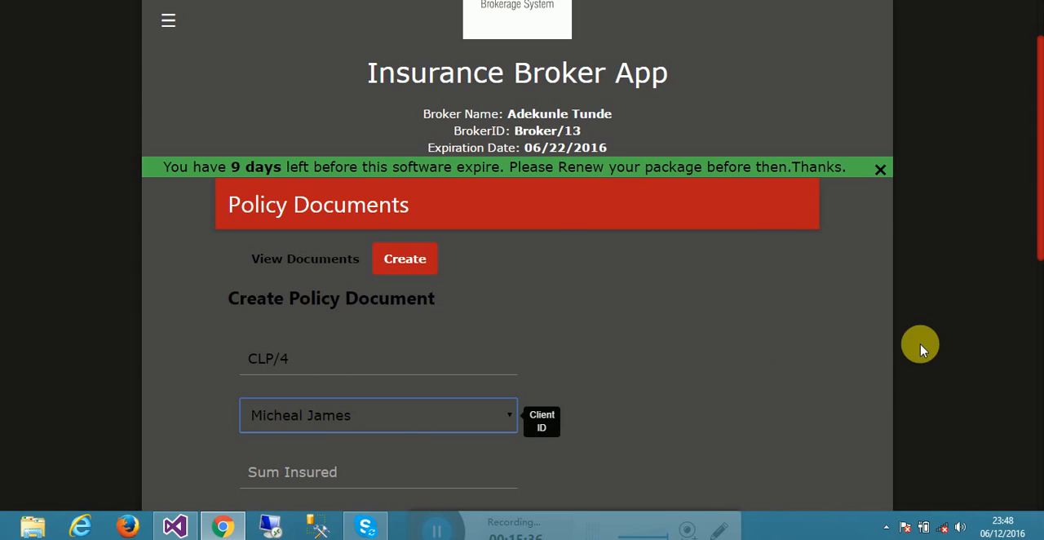
left_click_drag(1038, 166, 1037, 229)
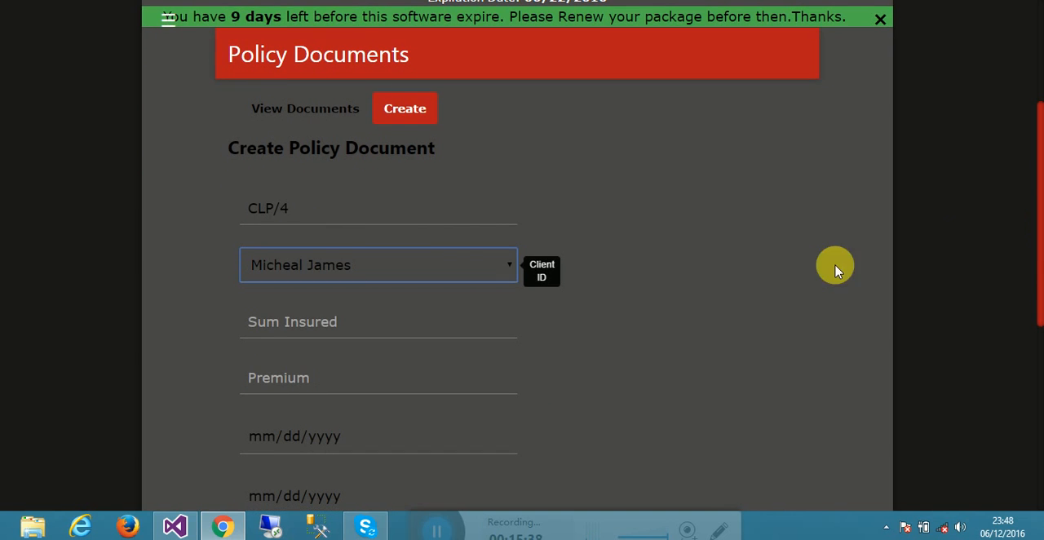
left_click(499, 271)
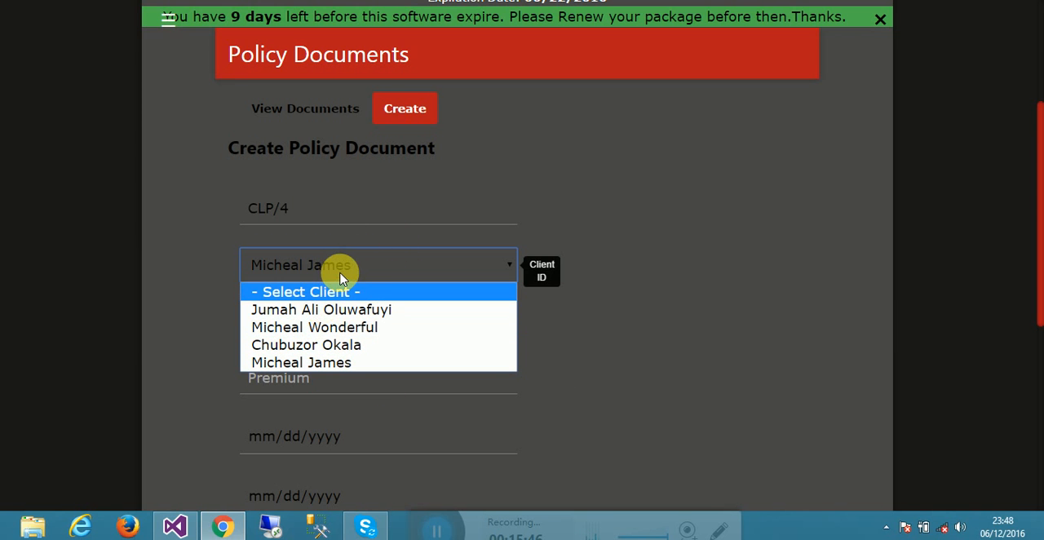
left_click(351, 362)
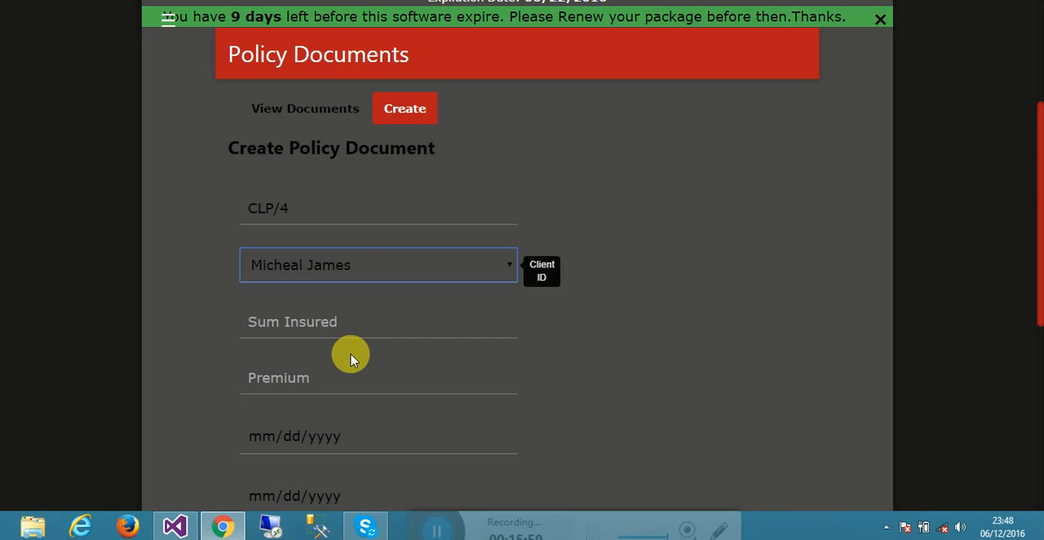
- Enter 20000 as the policy's Sum Insured and 10000 as its Premium
left_click(343, 323)
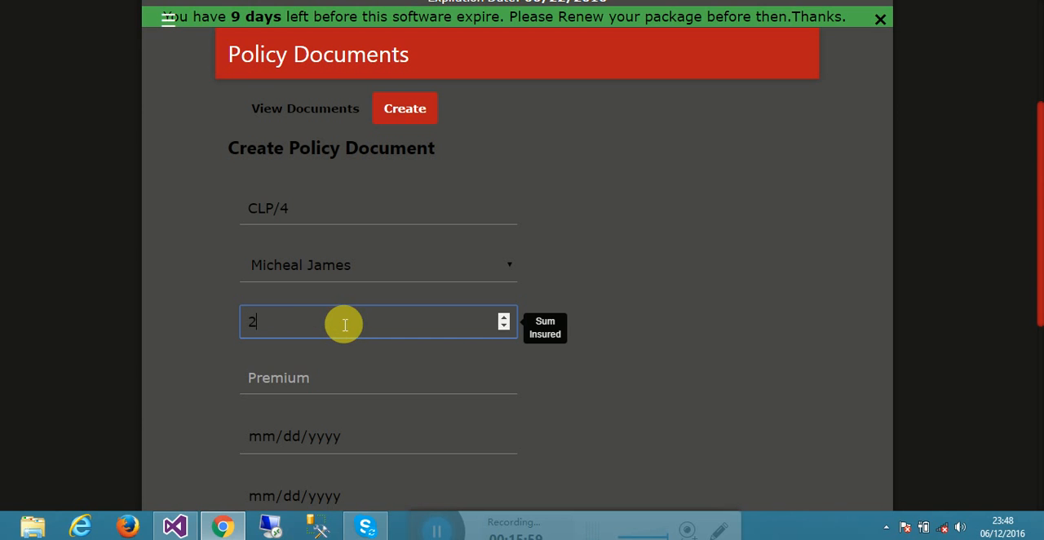
key("Tab")
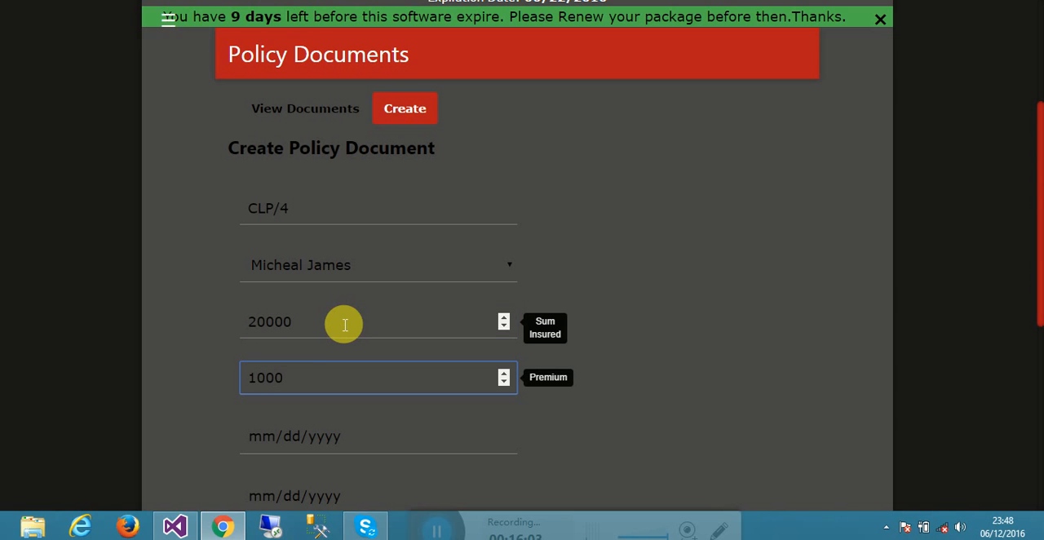
key("Tab")
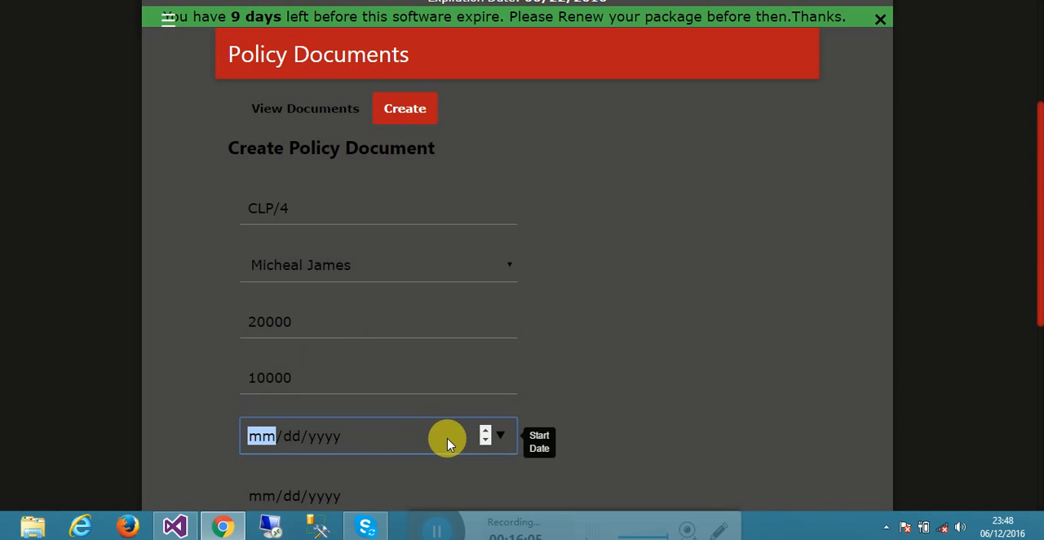
- Set the policy's start date to 06/12/2016 and its end date to 02/25/2017
left_click(500, 436)
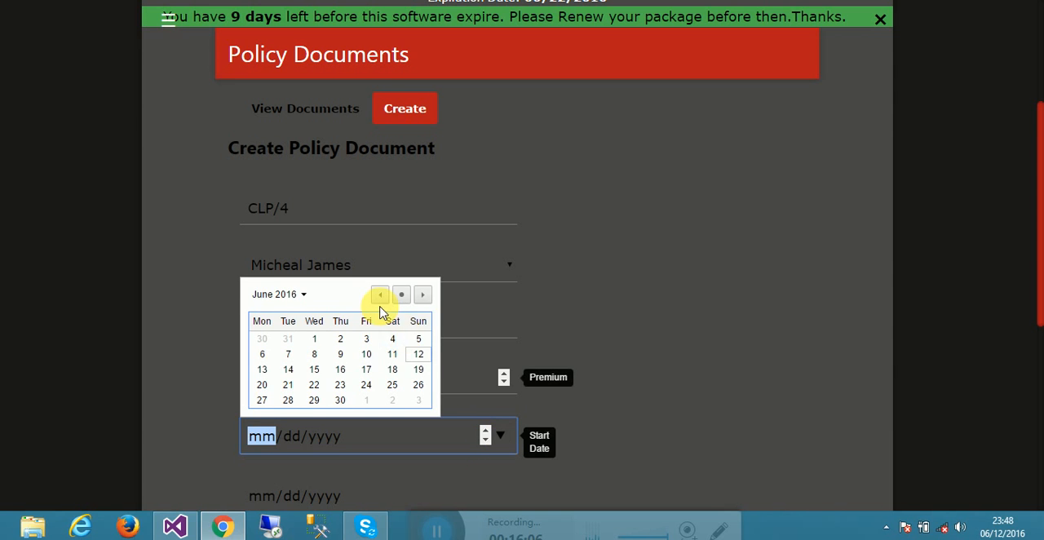
left_click(414, 355)
left_click_drag(1033, 289, 1032, 418)
left_click(500, 222)
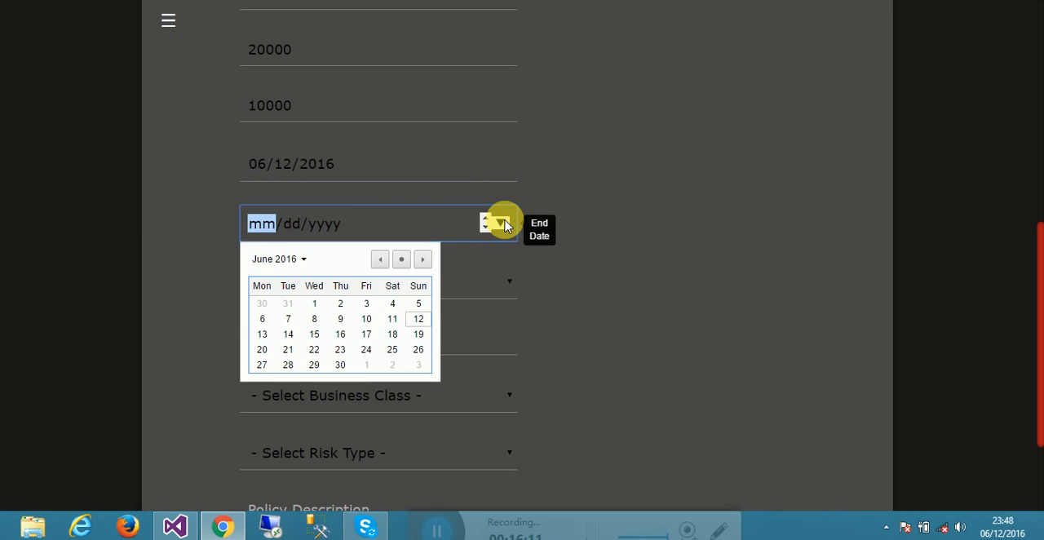
left_click(423, 262)
left_click(423, 261)
left_click(422, 261)
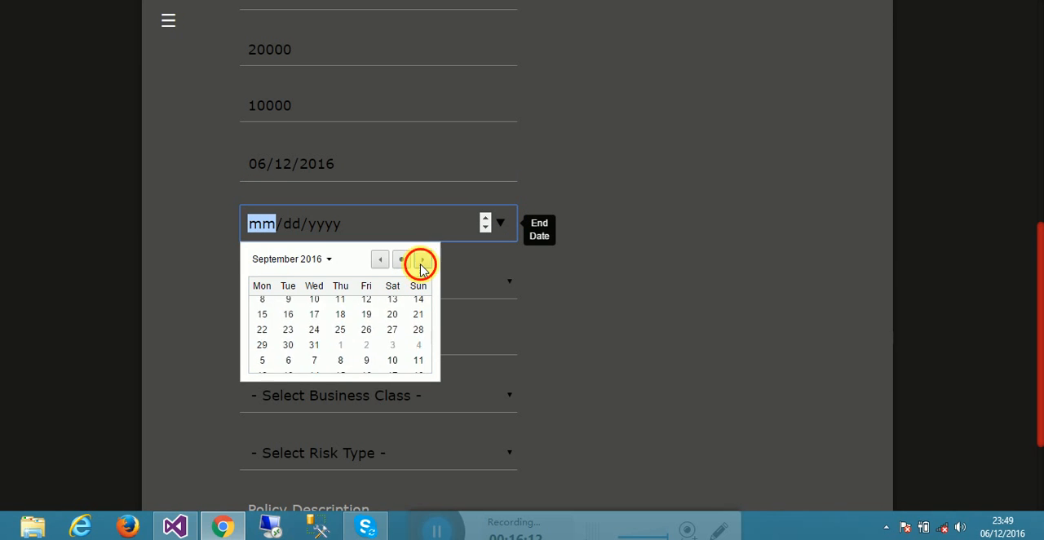
left_click(423, 261)
left_click(422, 261)
left_click(423, 261)
left_click(422, 261)
left_click(422, 261)
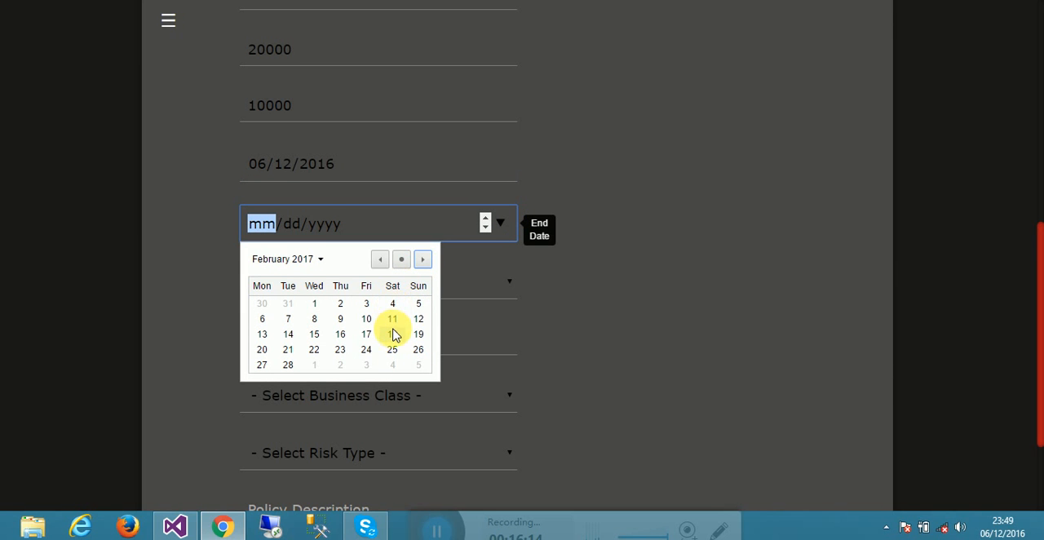
left_click(395, 353)
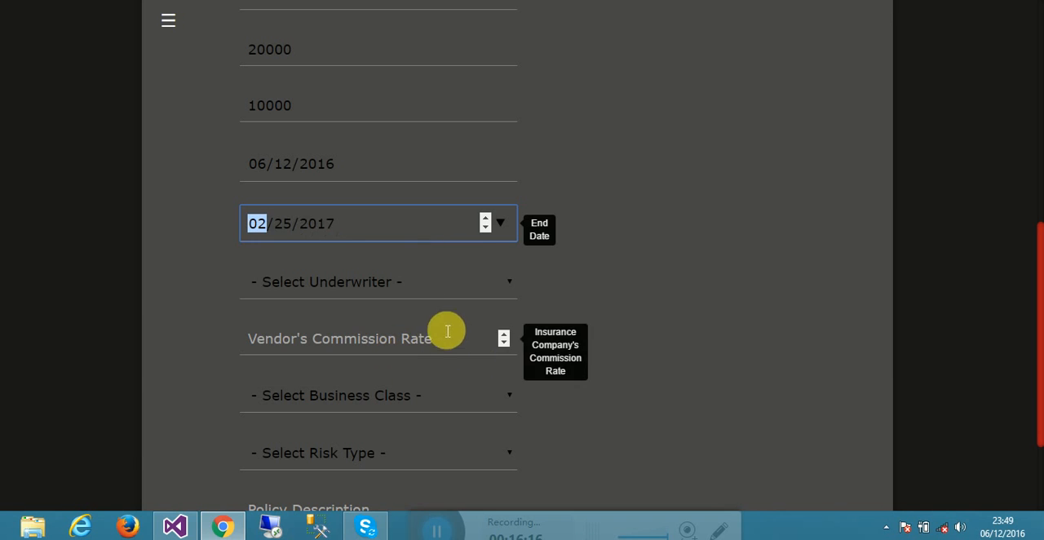
- Choose FBN Insurance Limited as the underwriter and enter 20 as the Vendor's Commission Rate
left_click(430, 284)
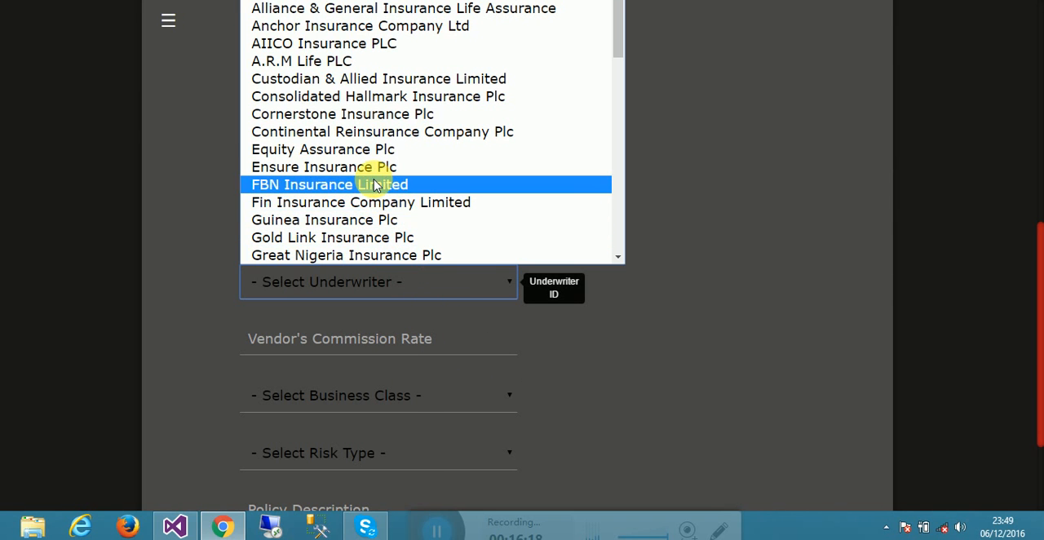
left_click(367, 184)
left_click(423, 343)
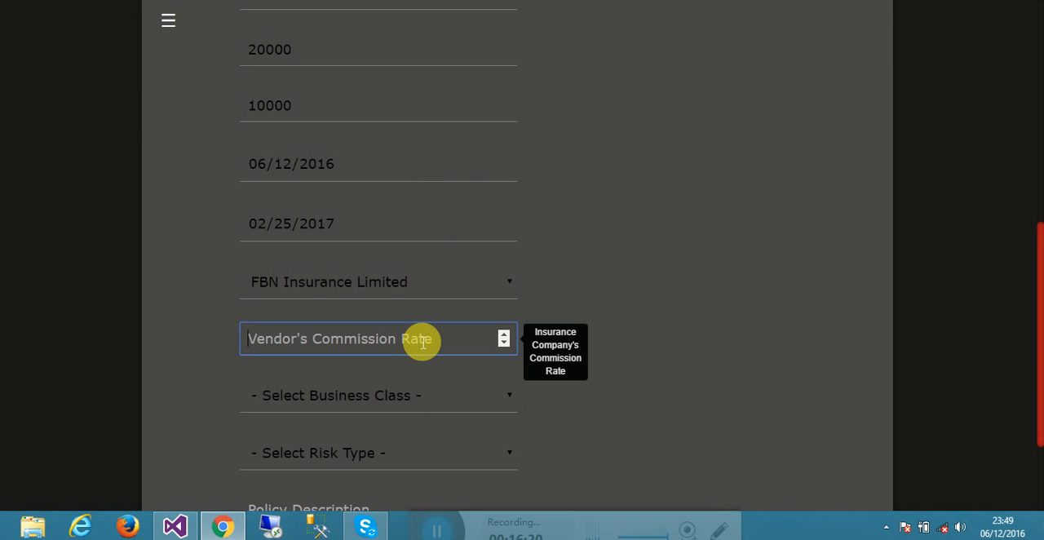
type("20")
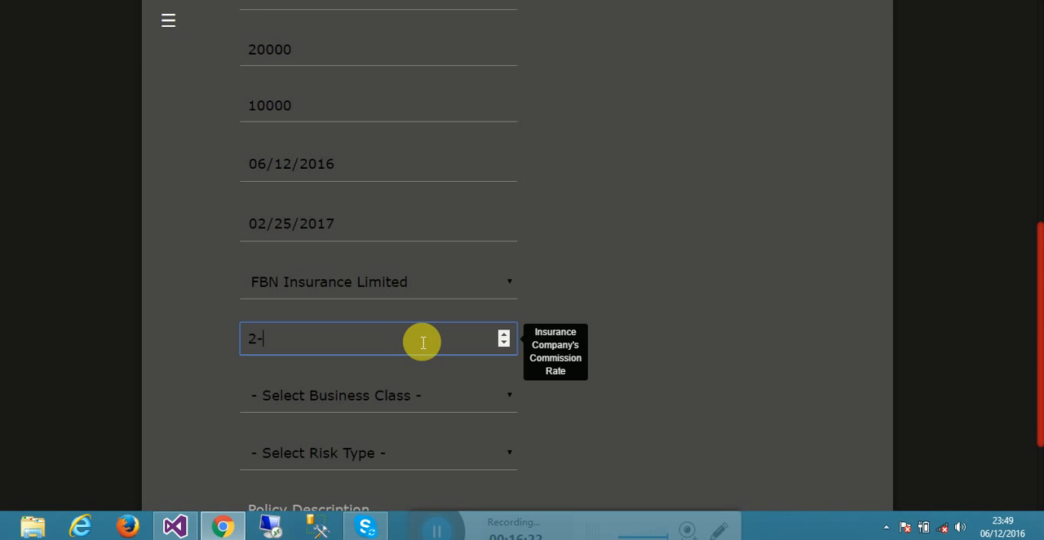
- Set the policy's business class to i-phone6 and its risk type to Fire
left_click(443, 399)
left_click(356, 458)
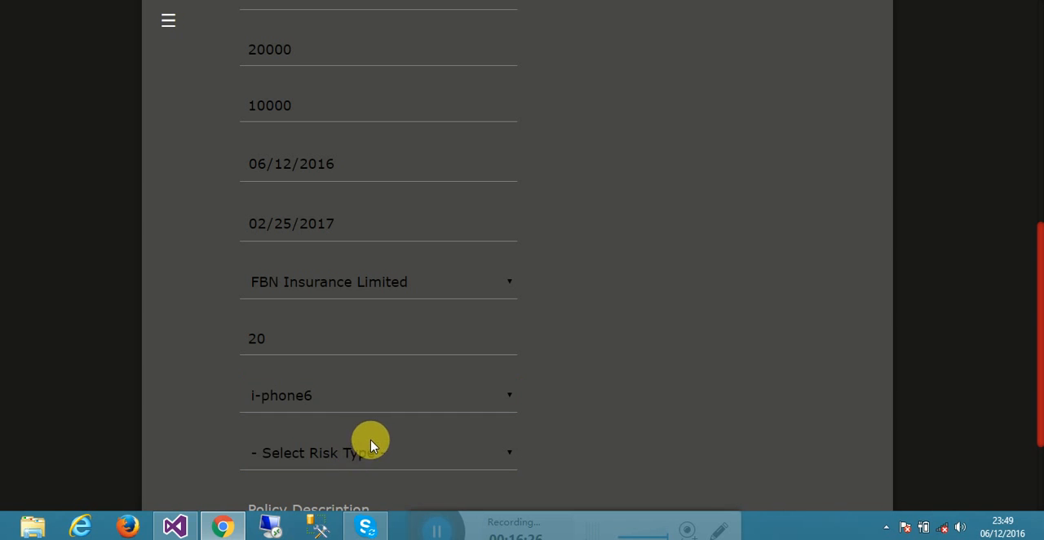
left_click(368, 457)
left_click(346, 498)
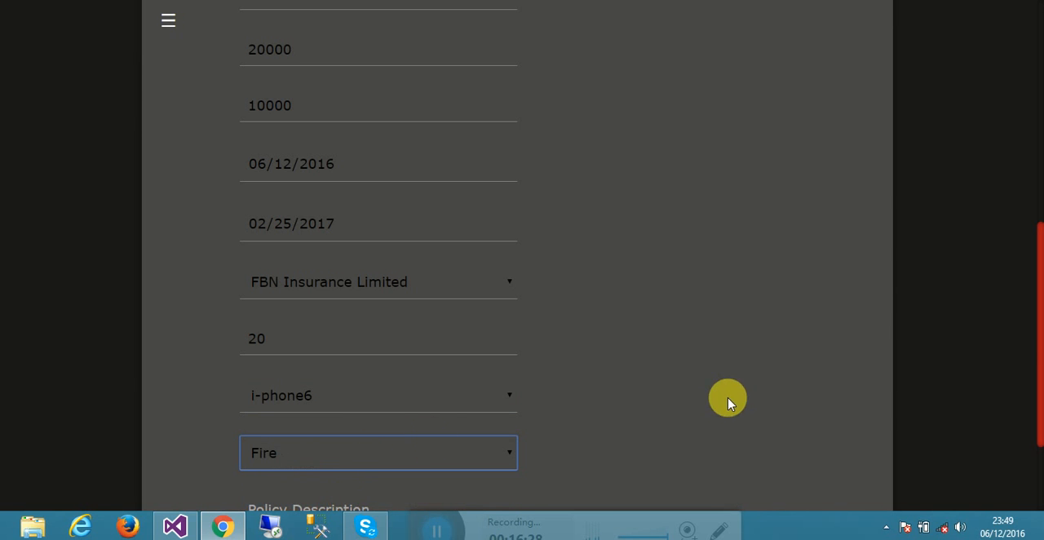
- Enter Good as the Policy Description, create the policy document, and go to the insured items entry section
left_click_drag(1034, 336, 1035, 387)
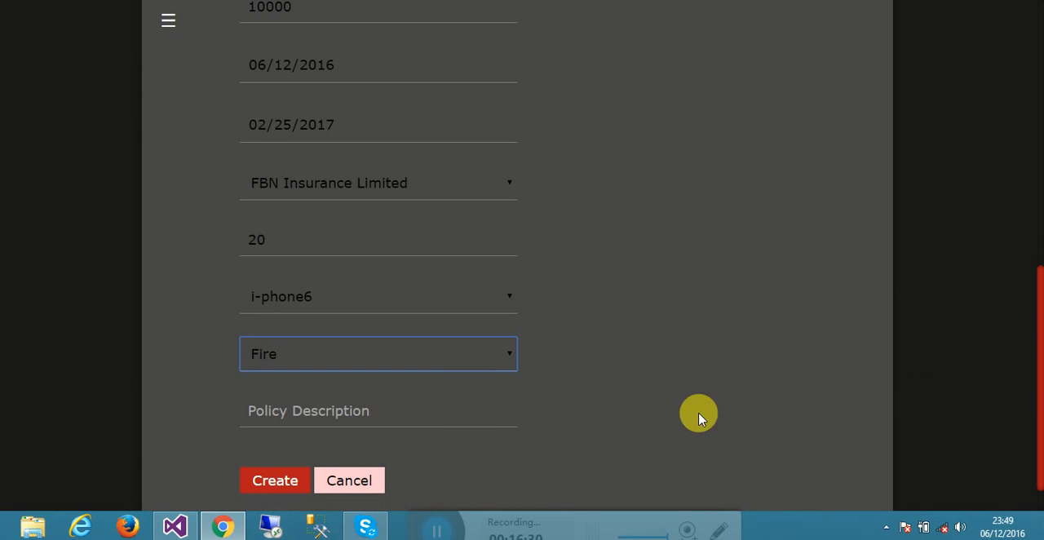
left_click(472, 417)
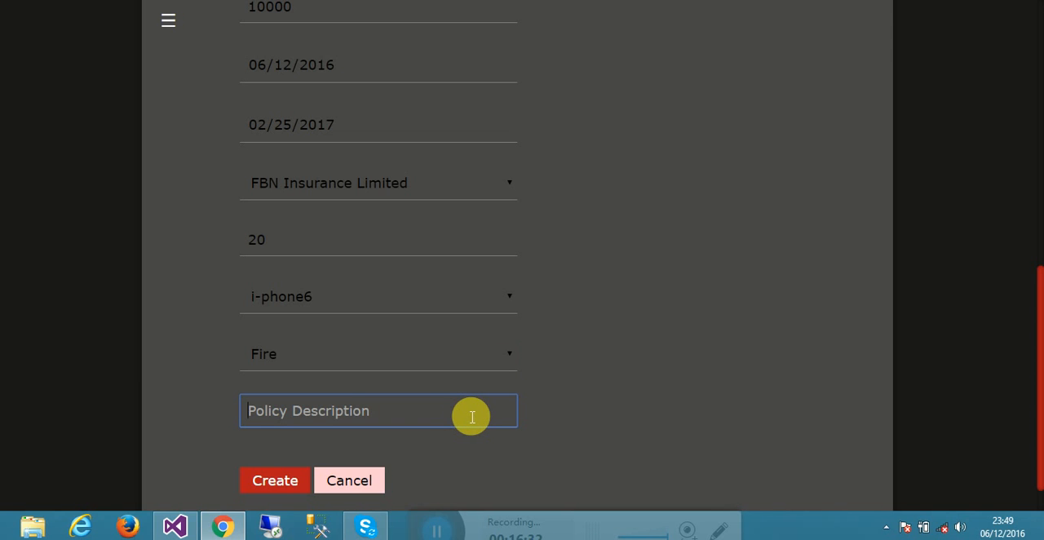
type("Good")
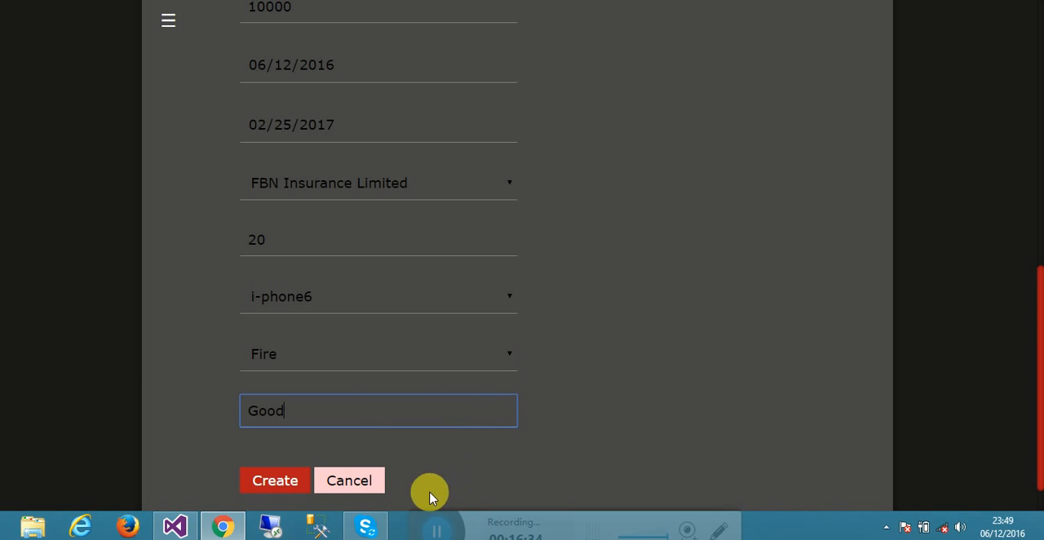
left_click(278, 488)
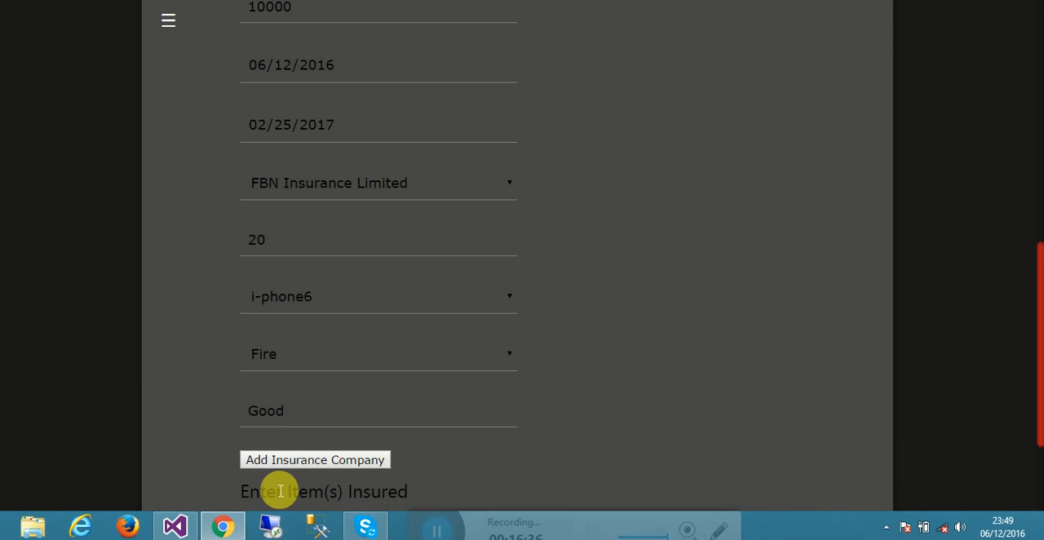
left_click_drag(1037, 265, 1038, 342)
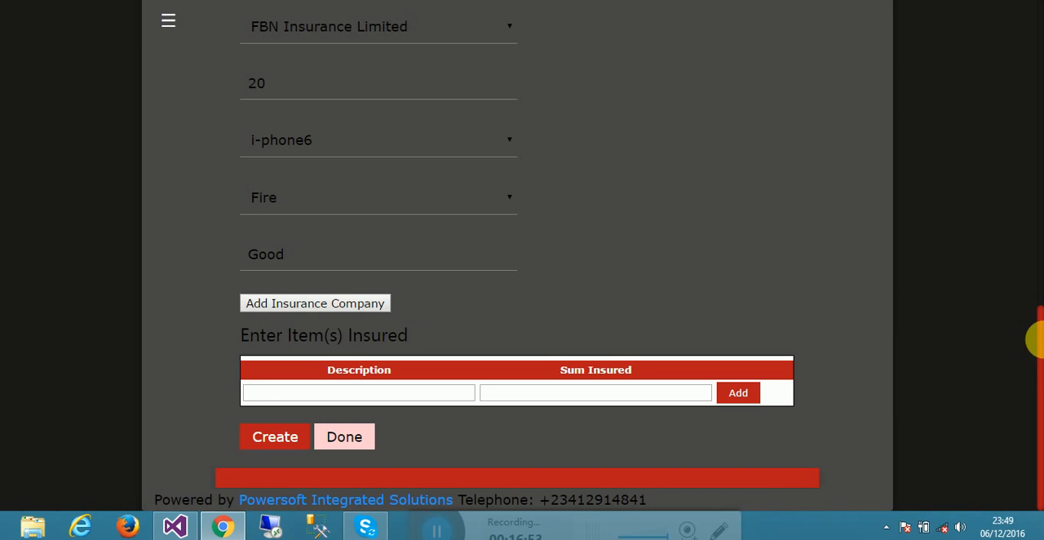
- Add an insured item described as phone screen with a sum insured of 3000, and finish the item entry
left_click(415, 404)
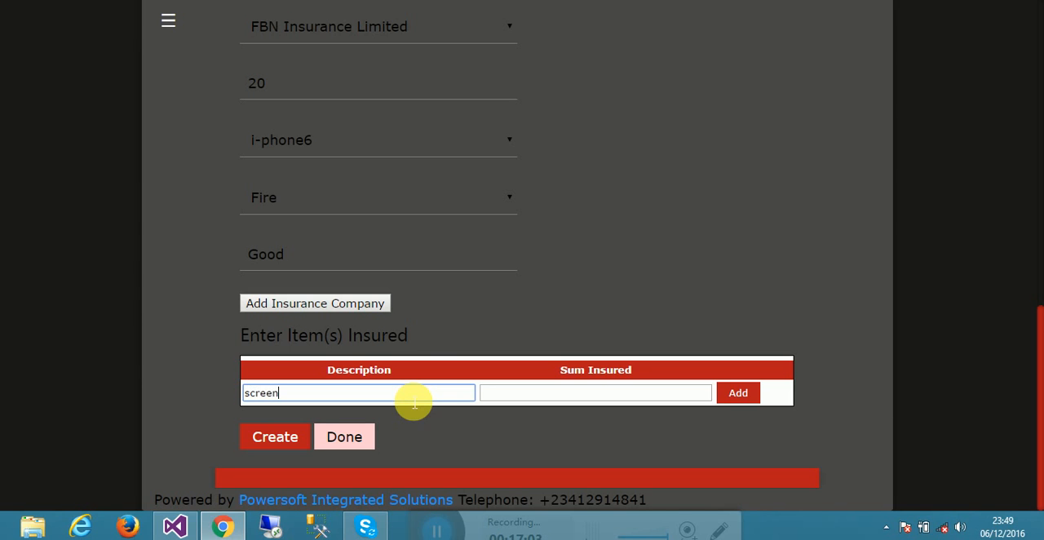
key("Tab")
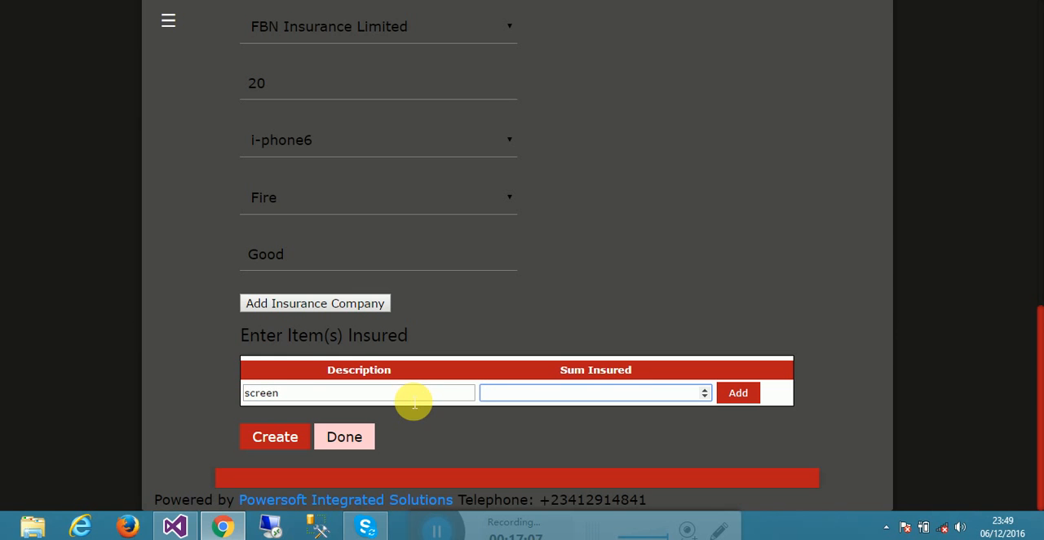
left_click(253, 396)
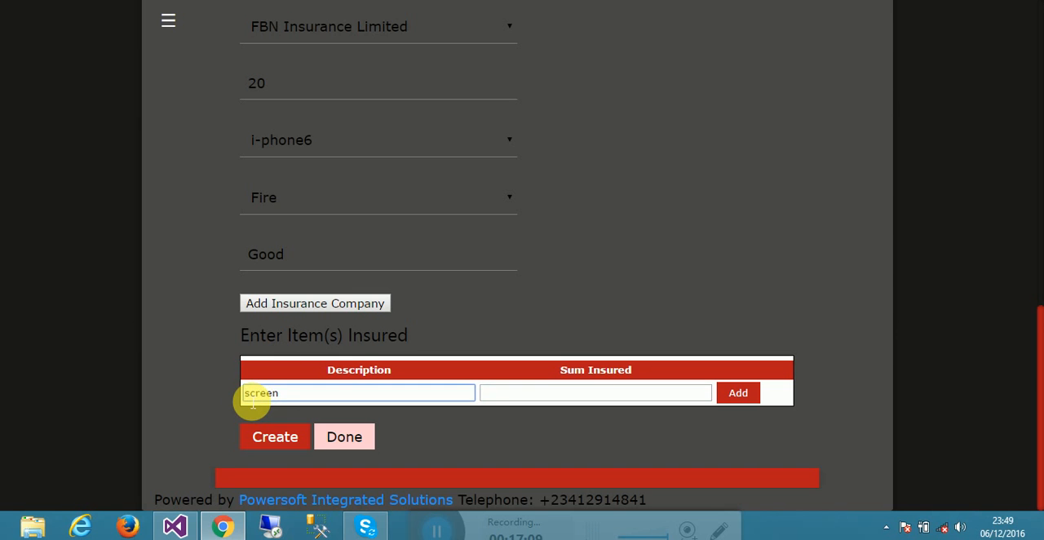
type("phone")
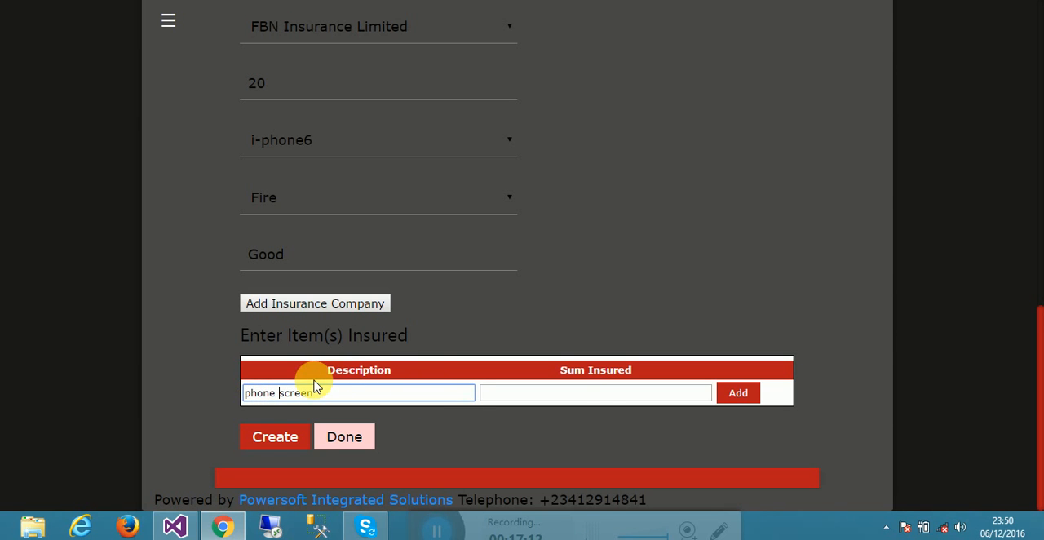
left_click(589, 395)
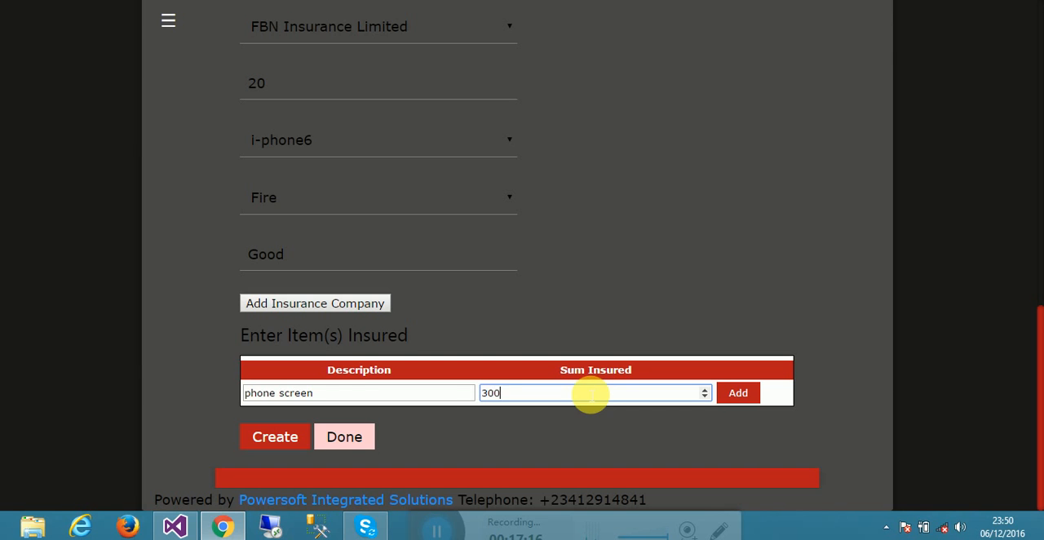
type("3000")
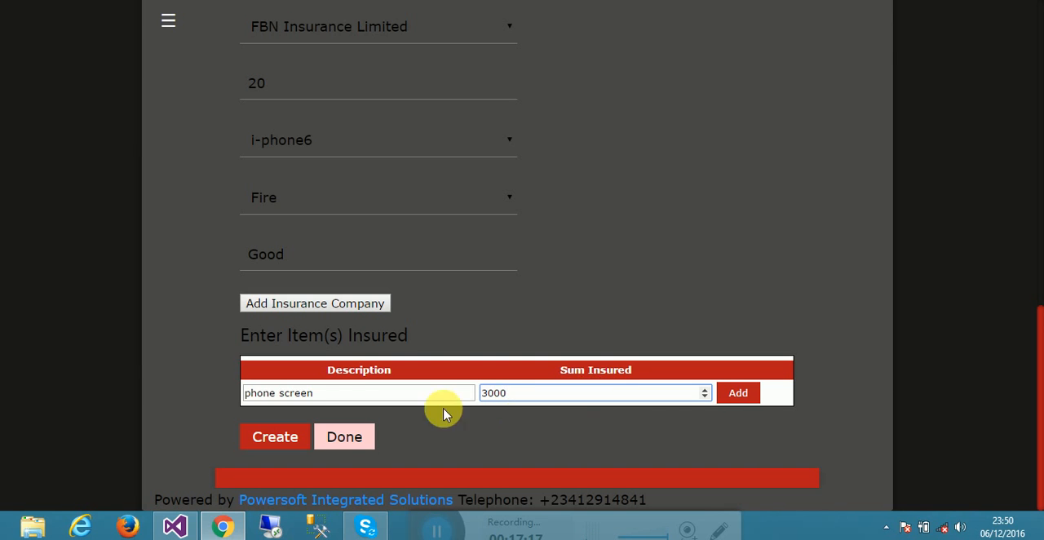
left_click(751, 396)
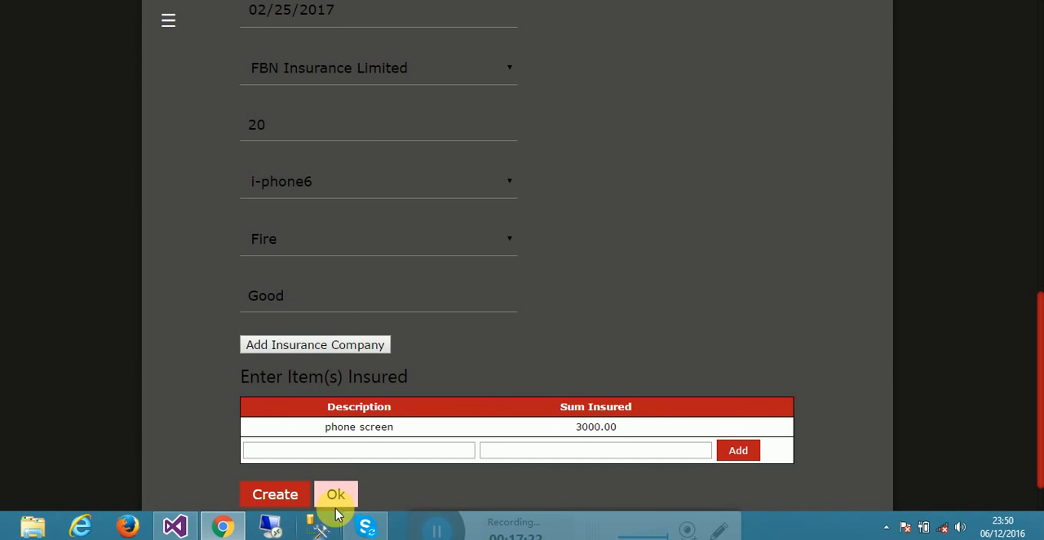
left_click(336, 496)
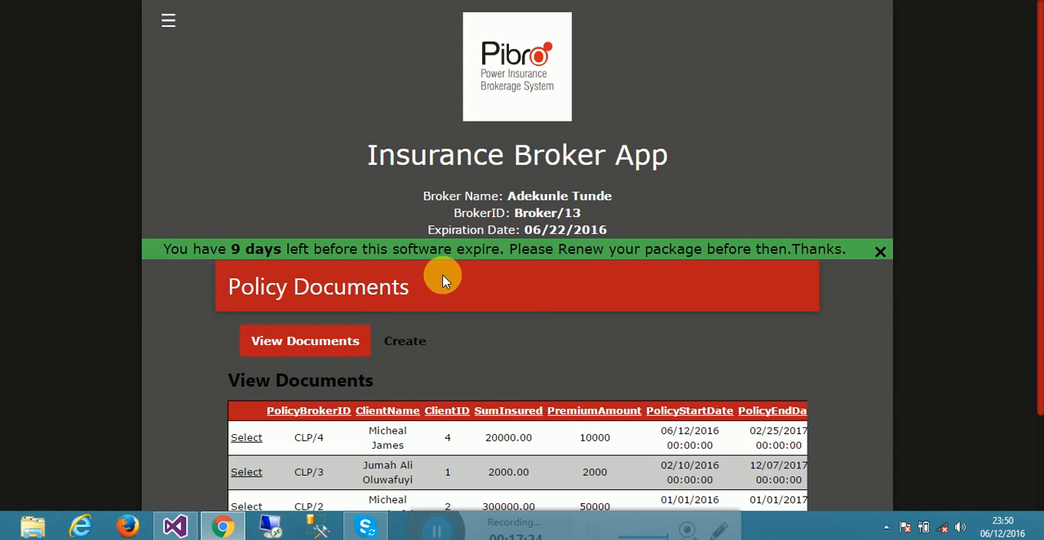
- Check the policy creation form and review the list of existing policy documents
left_click(398, 341)
left_click(317, 353)
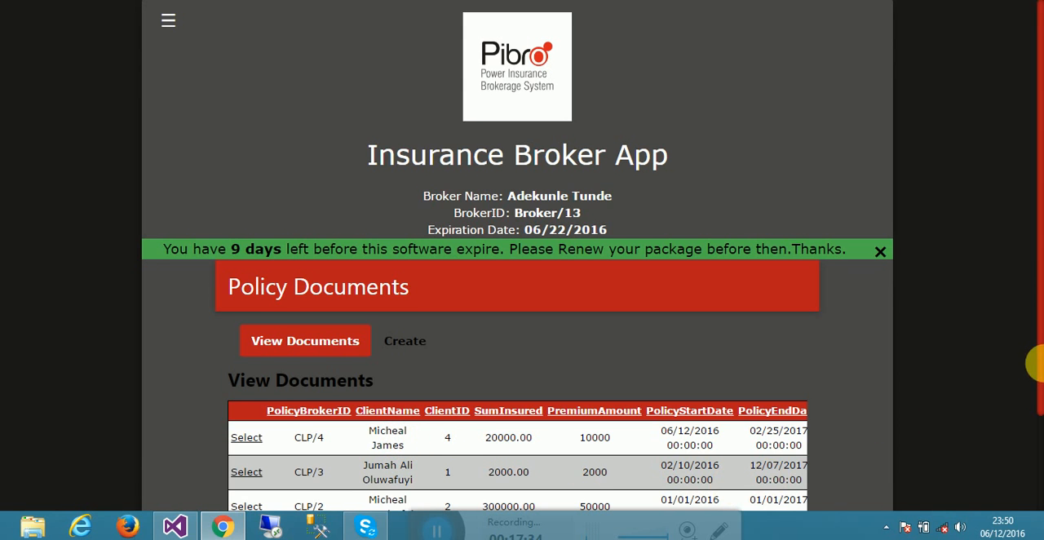
left_click_drag(1035, 364, 688, 476)
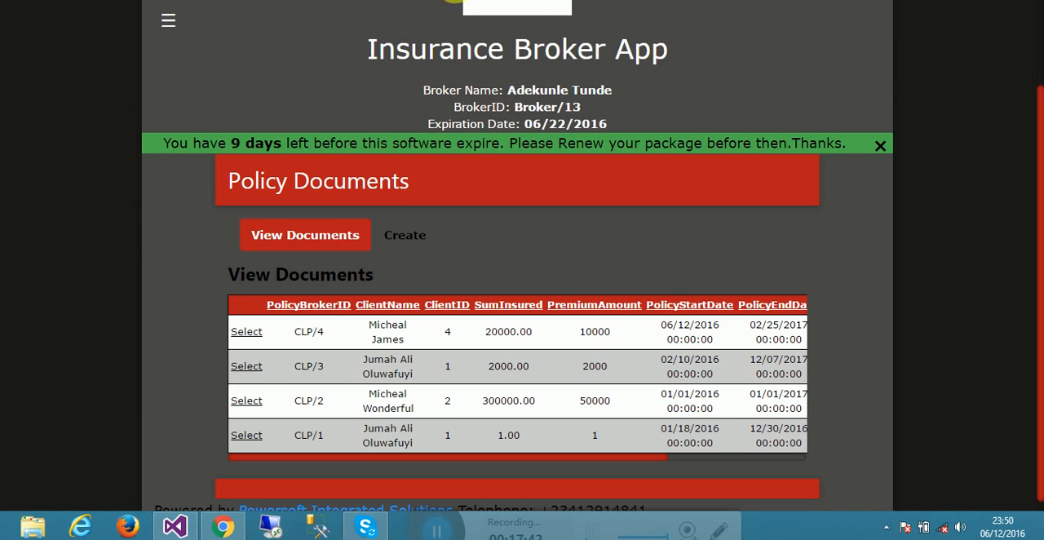
left_click(492, 10)
scroll(492, 10, "up", 1)
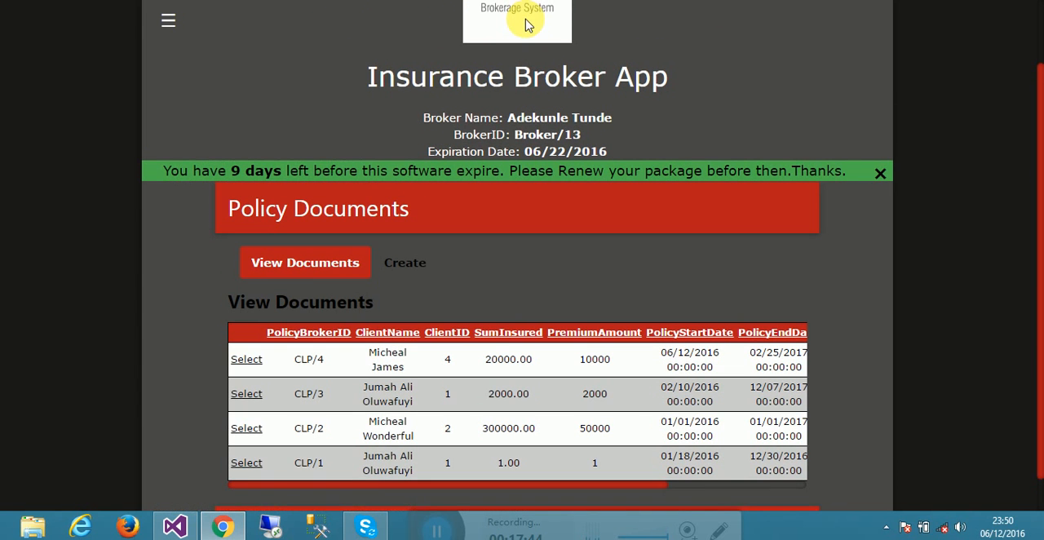
- Go to the Notes page to view the existing notes
left_click(168, 20)
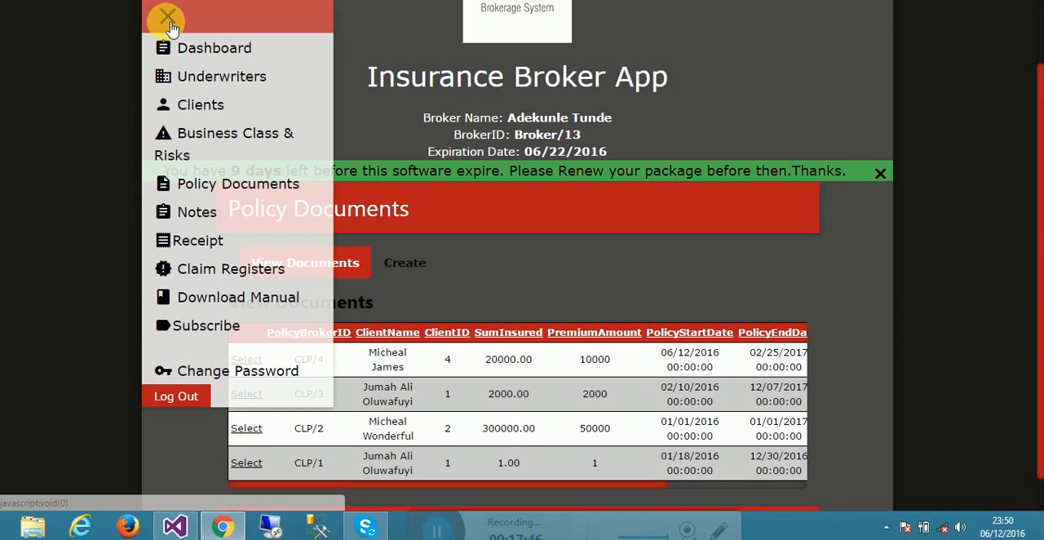
left_click(204, 214)
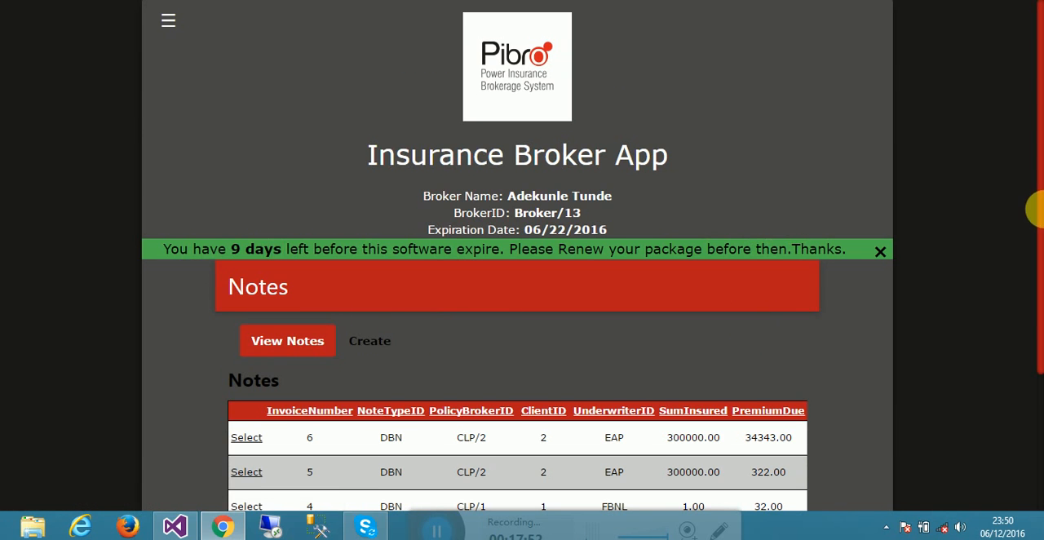
left_click_drag(1042, 210, 870, 510)
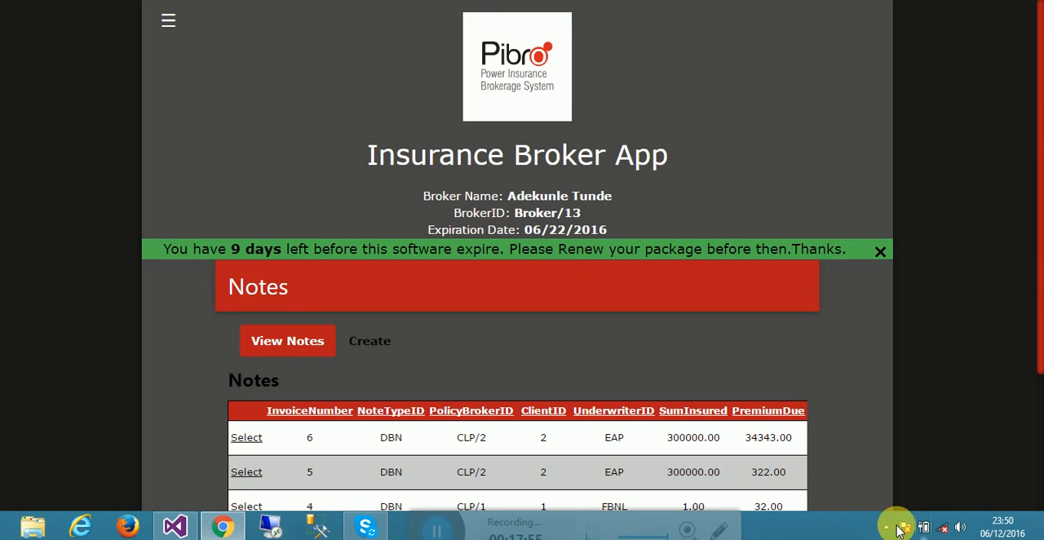
left_click(886, 527)
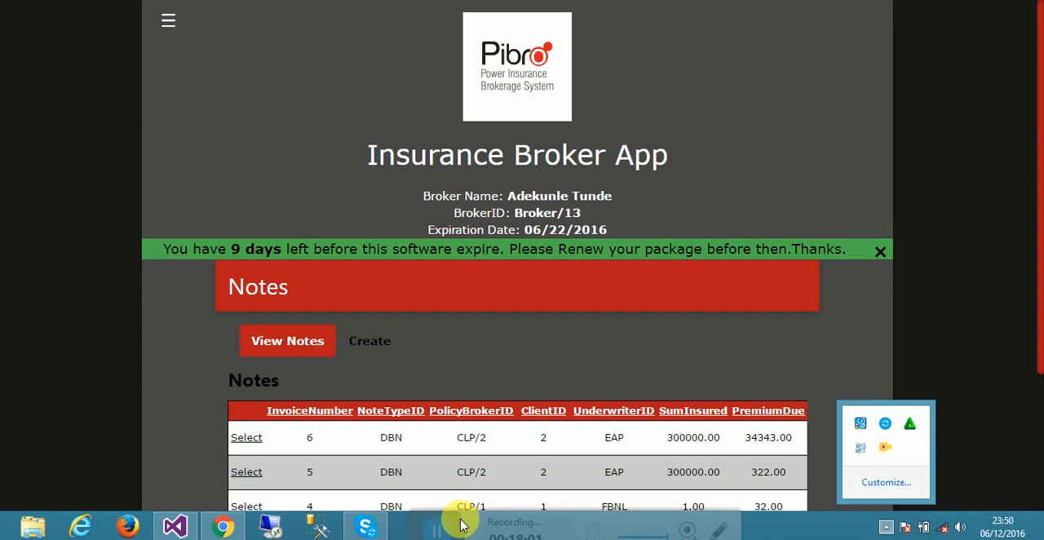
left_click(423, 520)
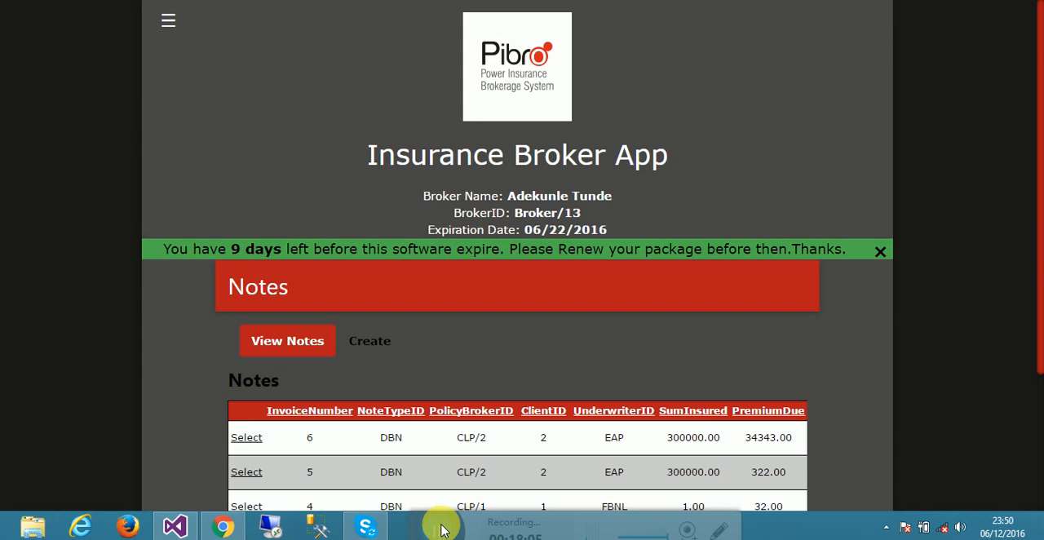
right_click(439, 528)
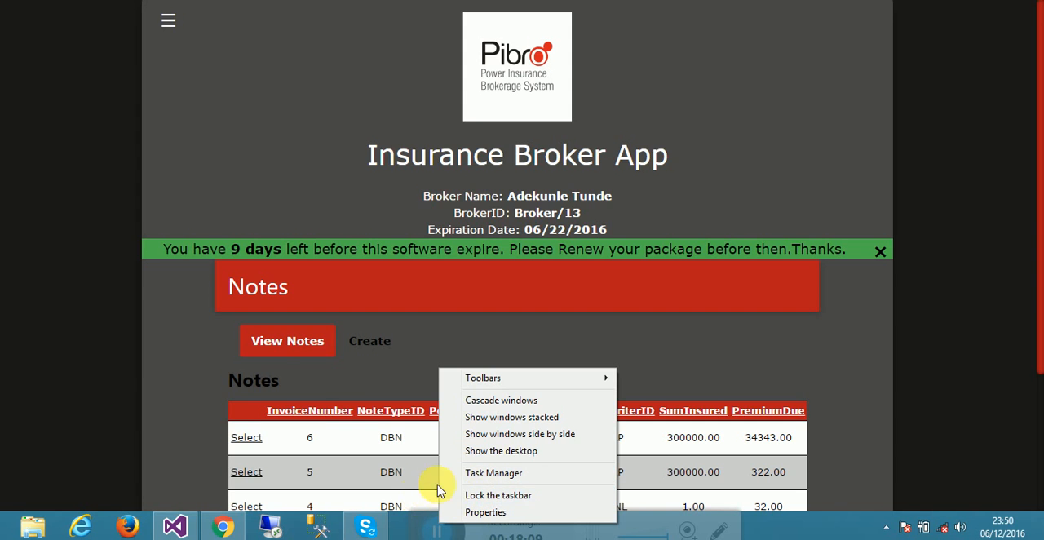
left_click(343, 374)
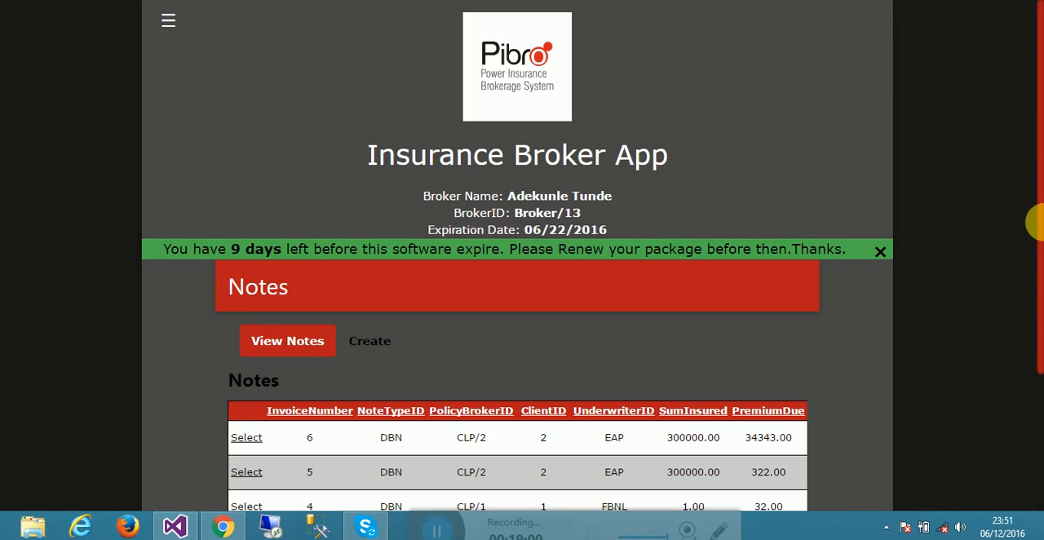
- Look through the existing notes and open the Create Note form
left_click_drag(1037, 208, 1037, 353)
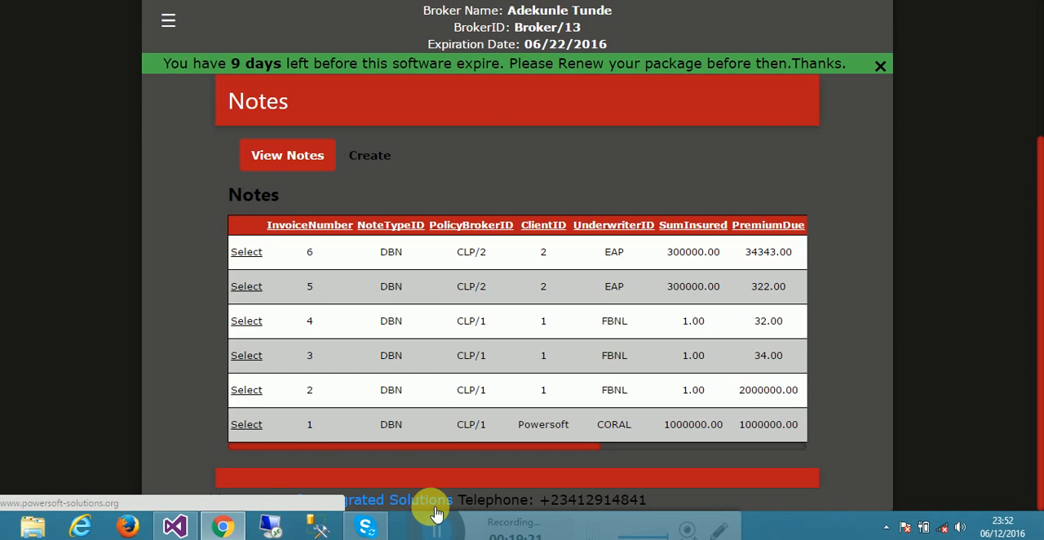
left_click(363, 156)
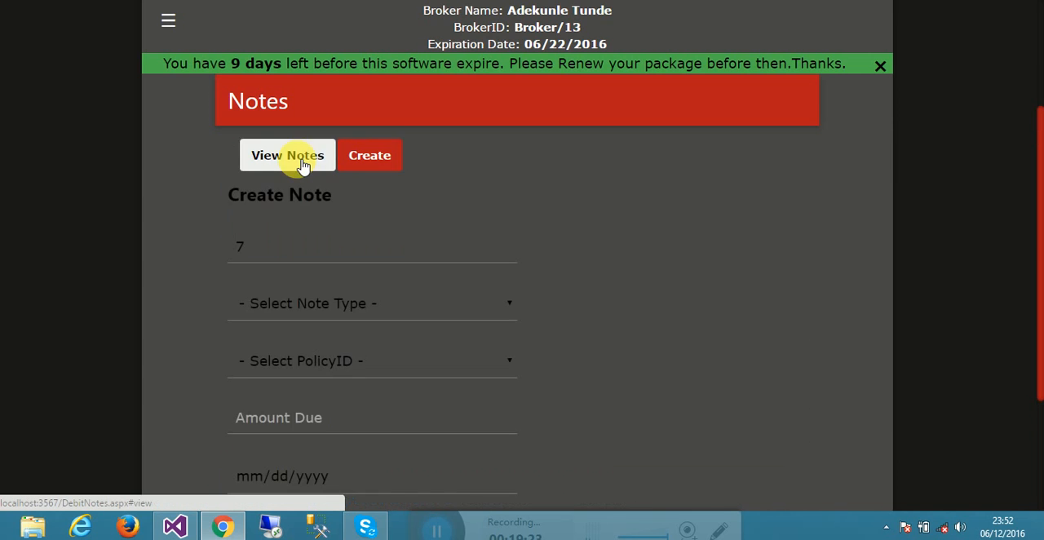
left_click(303, 162)
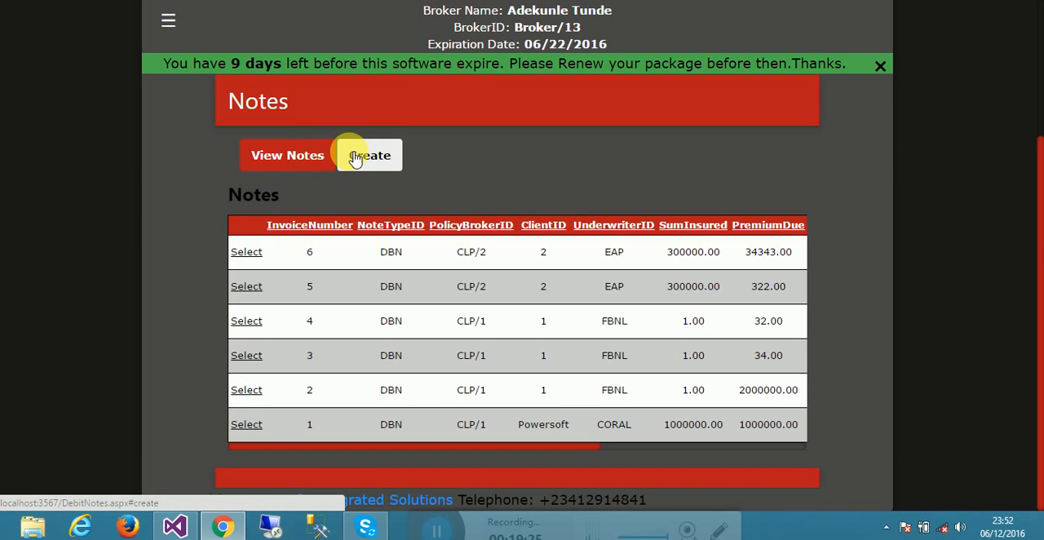
left_click(356, 159)
left_click(289, 151)
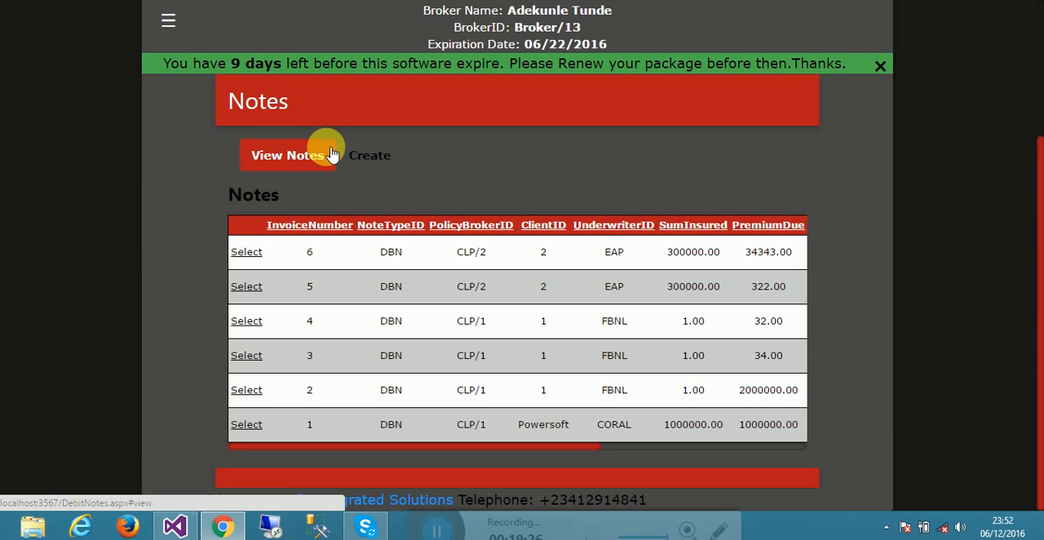
left_click(363, 164)
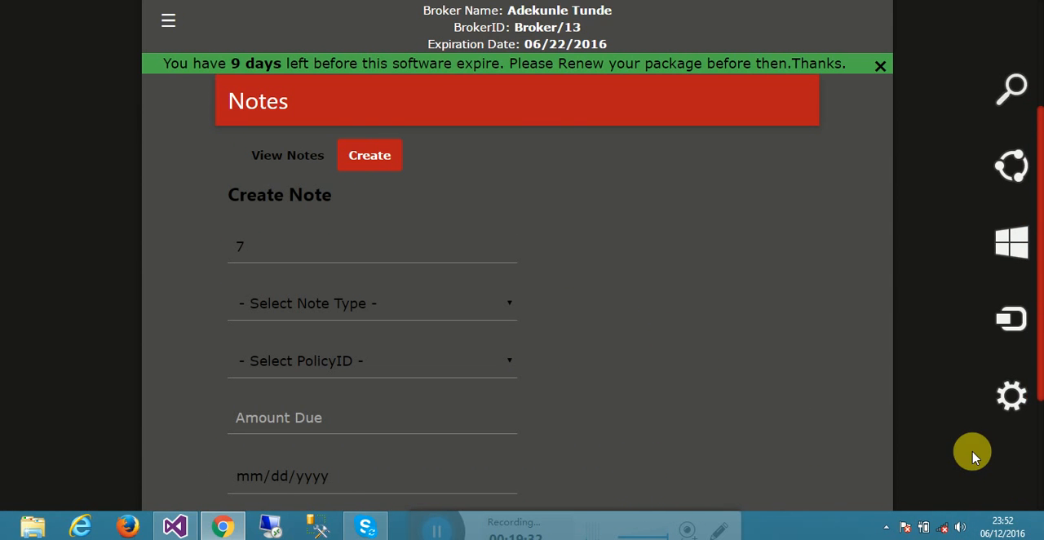
left_click(1038, 532)
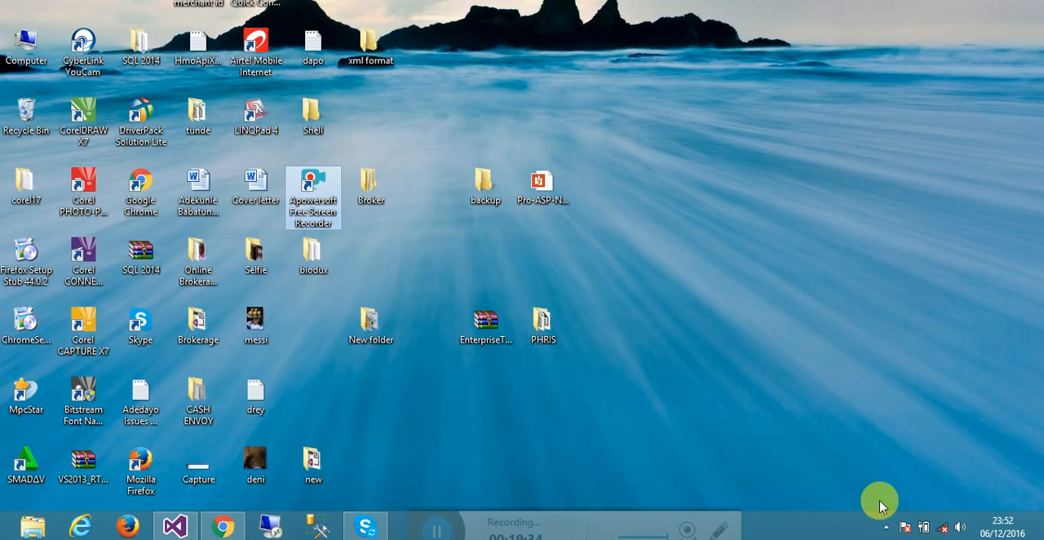
left_click(425, 498)
left_click_drag(423, 498, 416, 468)
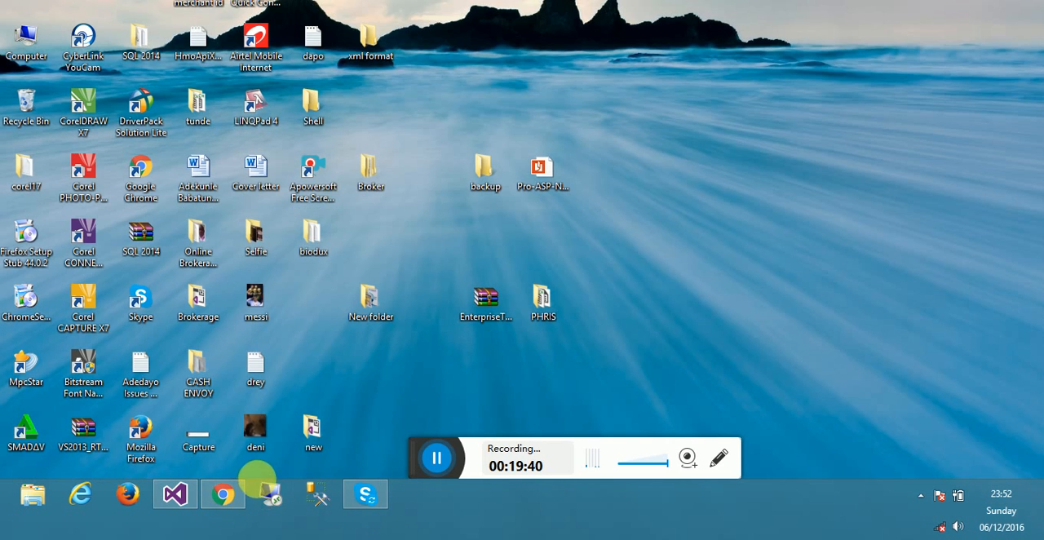
left_click_drag(263, 478, 263, 511)
left_click(230, 529)
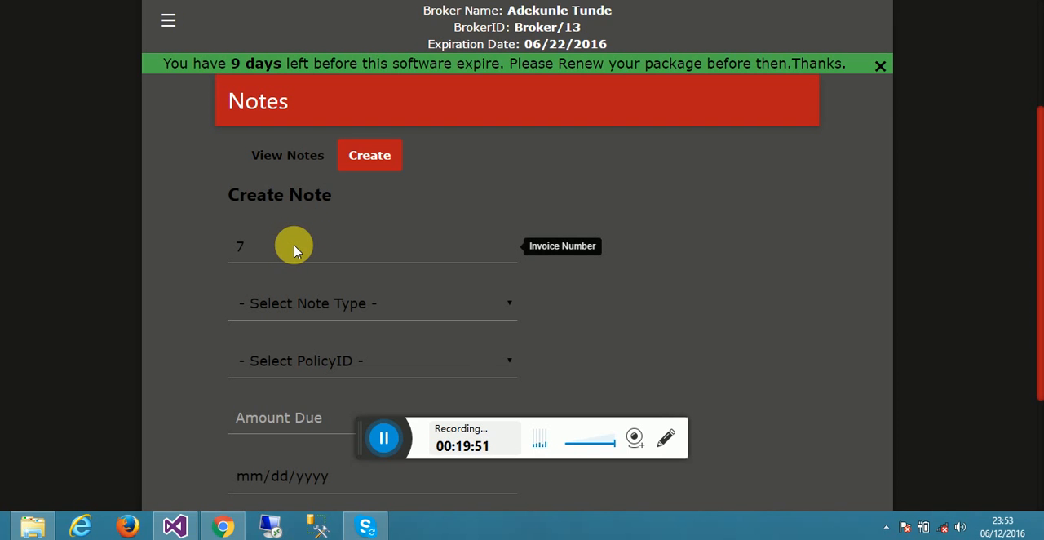
- Set the new note's type to DBN and its policy ID to CLP/4
left_click(485, 309)
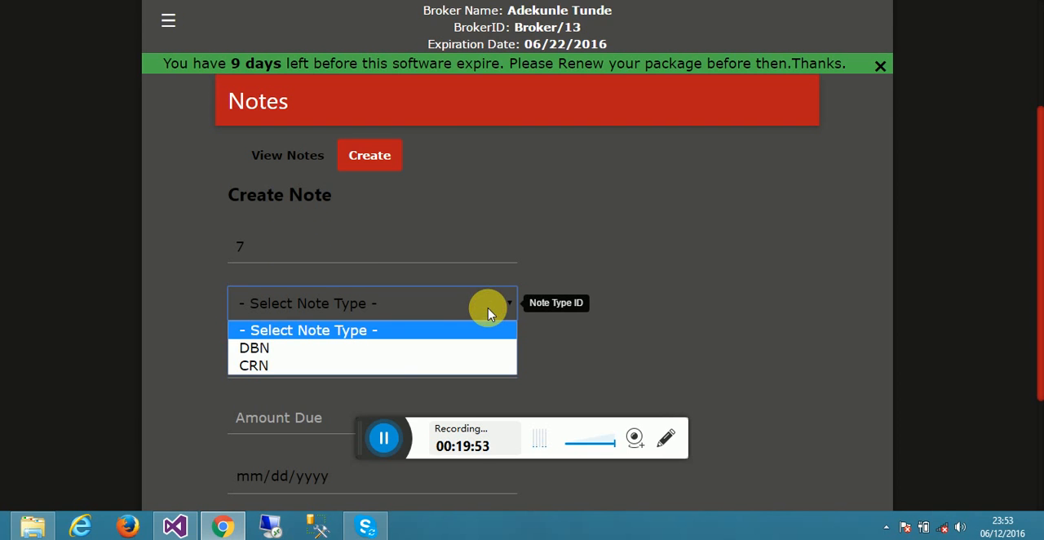
left_click(377, 358)
left_click(443, 298)
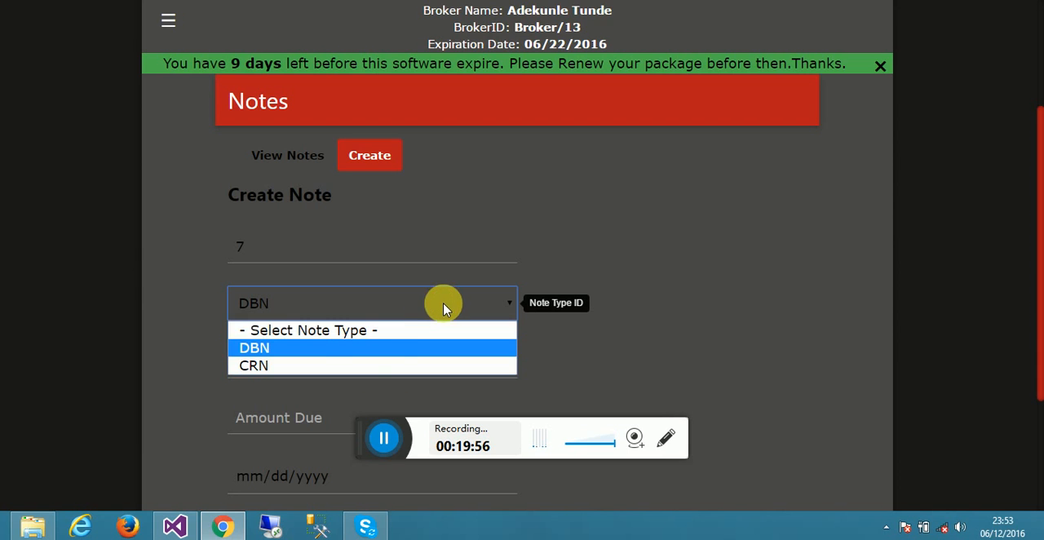
left_click(381, 346)
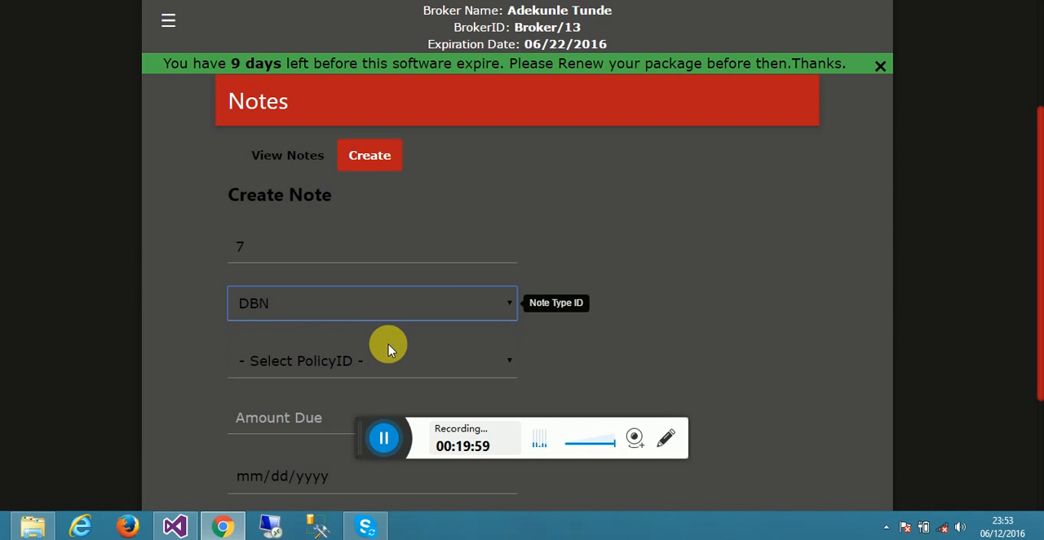
left_click(408, 361)
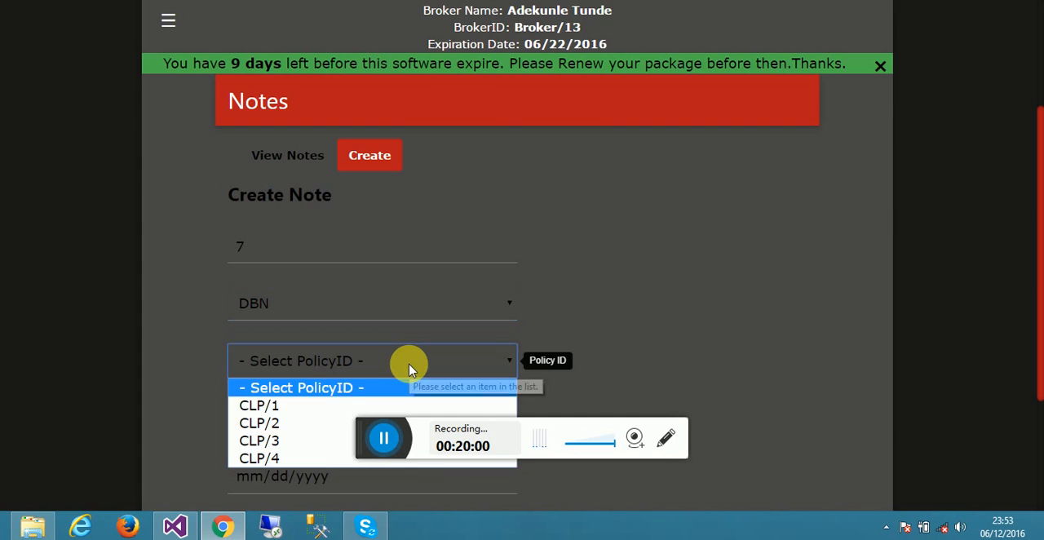
left_click(302, 459)
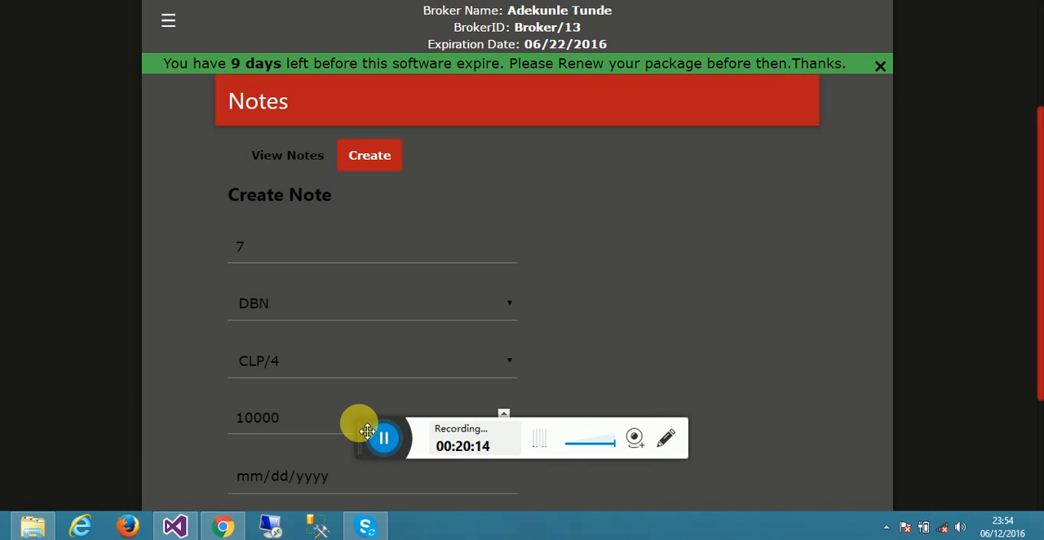
- Set the new note's date to 06/12/2016
left_click_drag(367, 430, 588, 401)
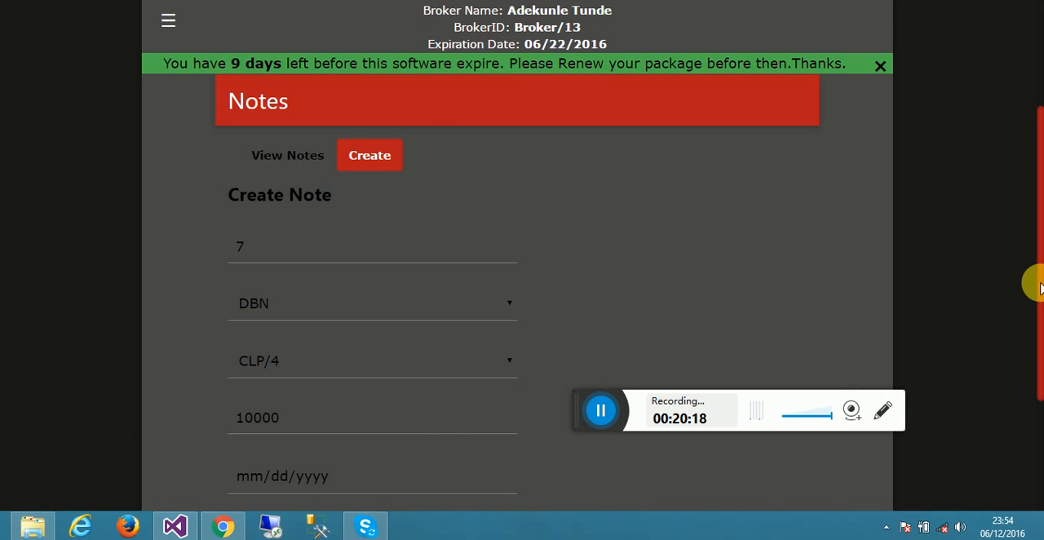
left_click_drag(1037, 284, 1036, 379)
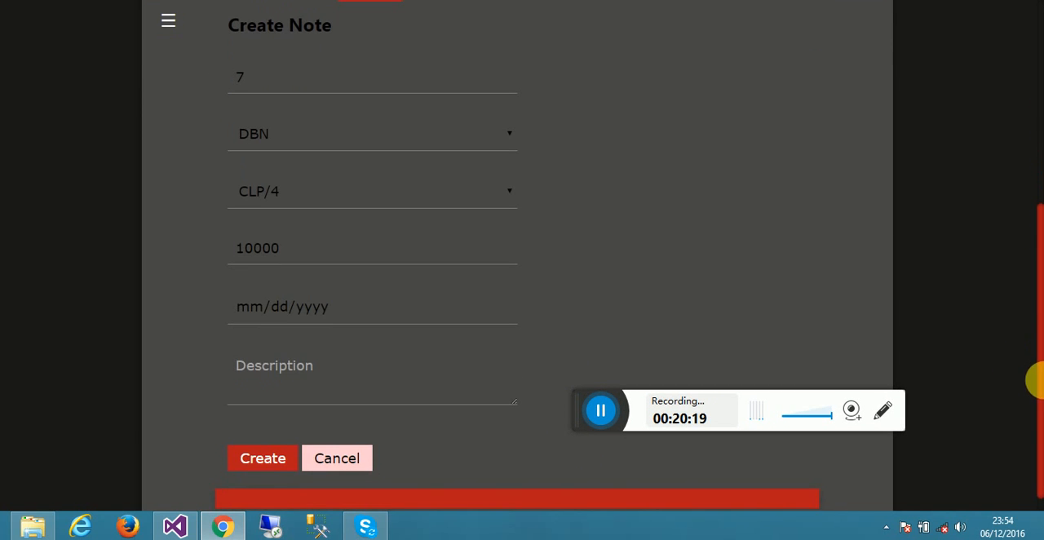
left_click(500, 305)
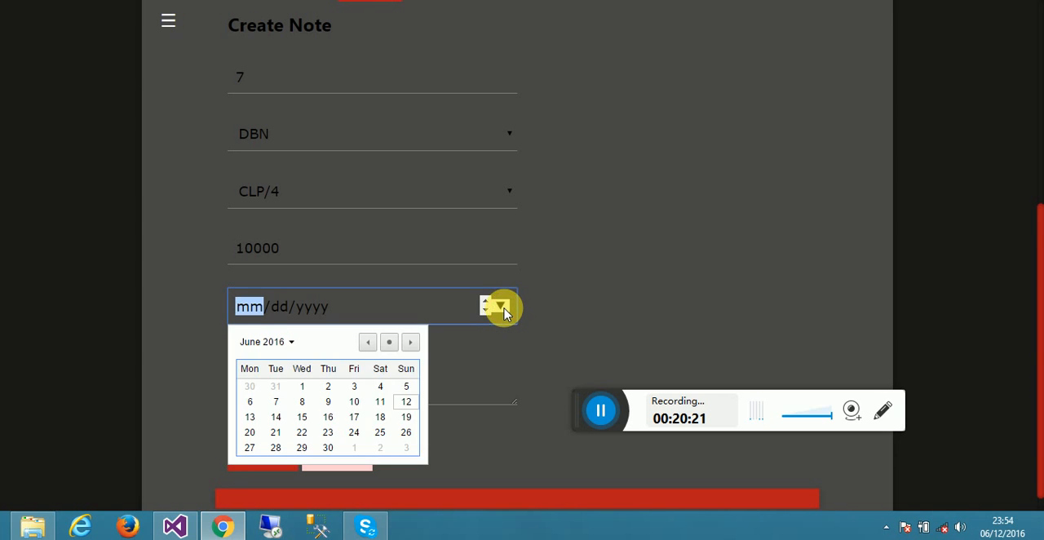
left_click(406, 402)
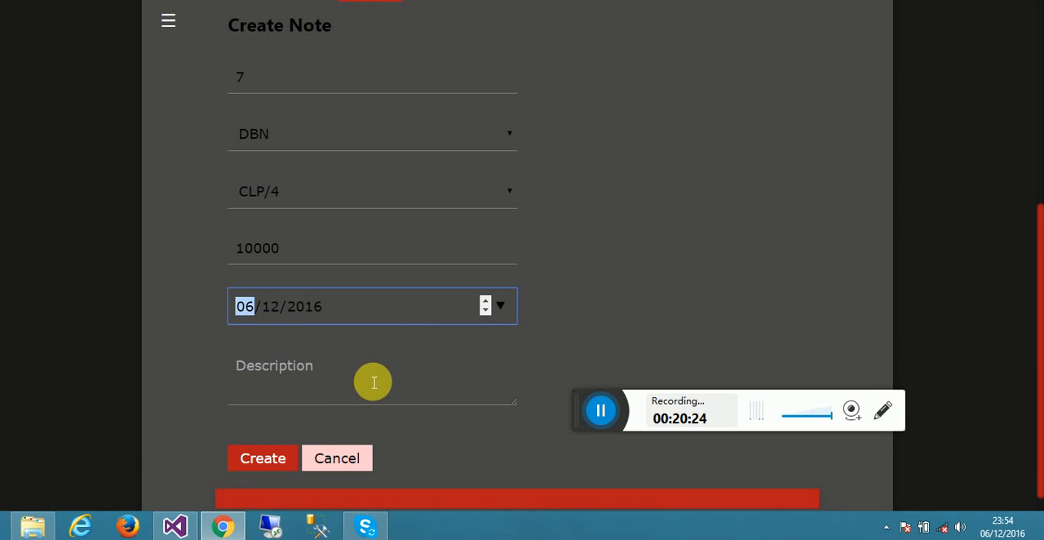
- Enter the description "Debit note for Policy" and create the note
left_click(501, 306)
left_click(460, 387)
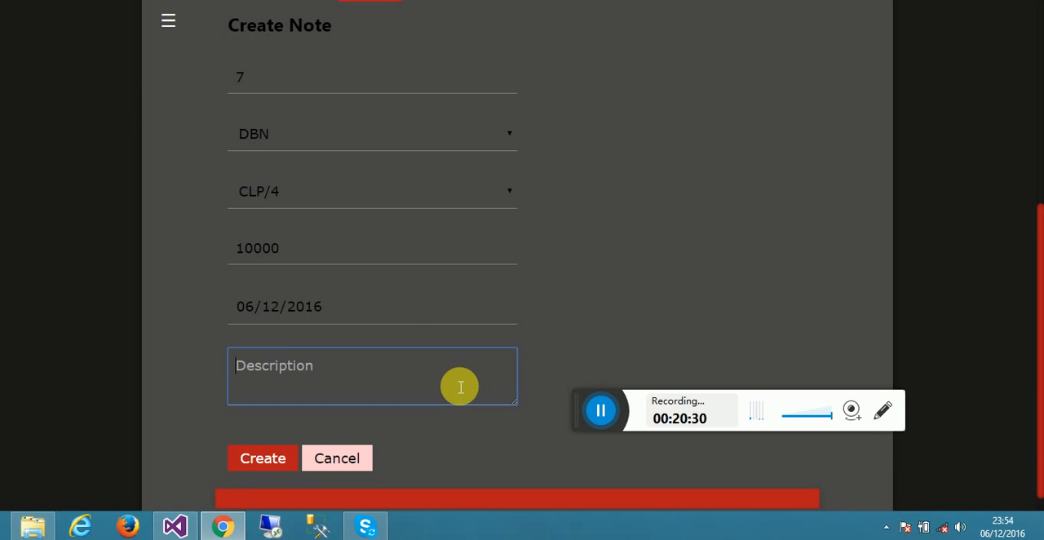
type("Debit note for")
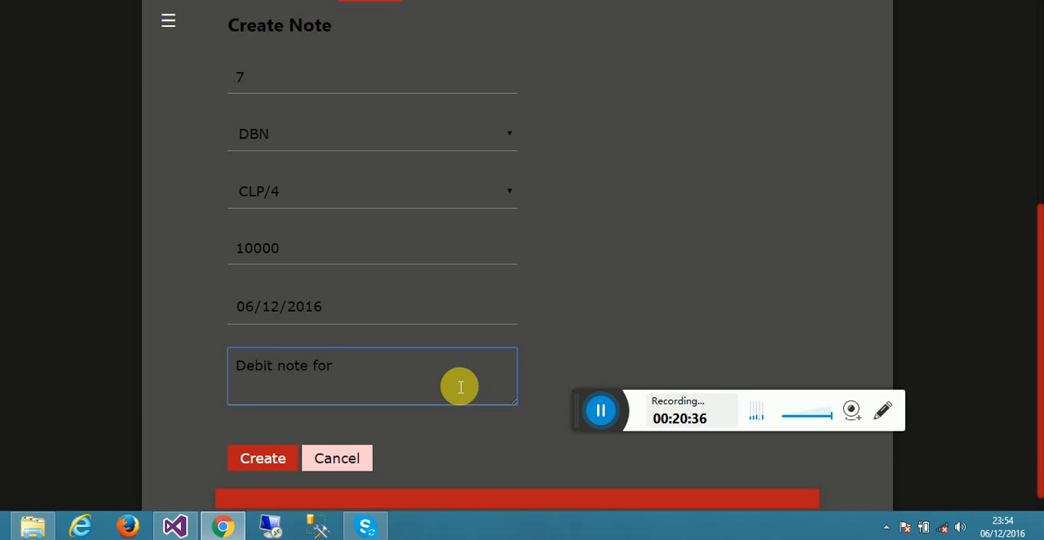
type("Policy")
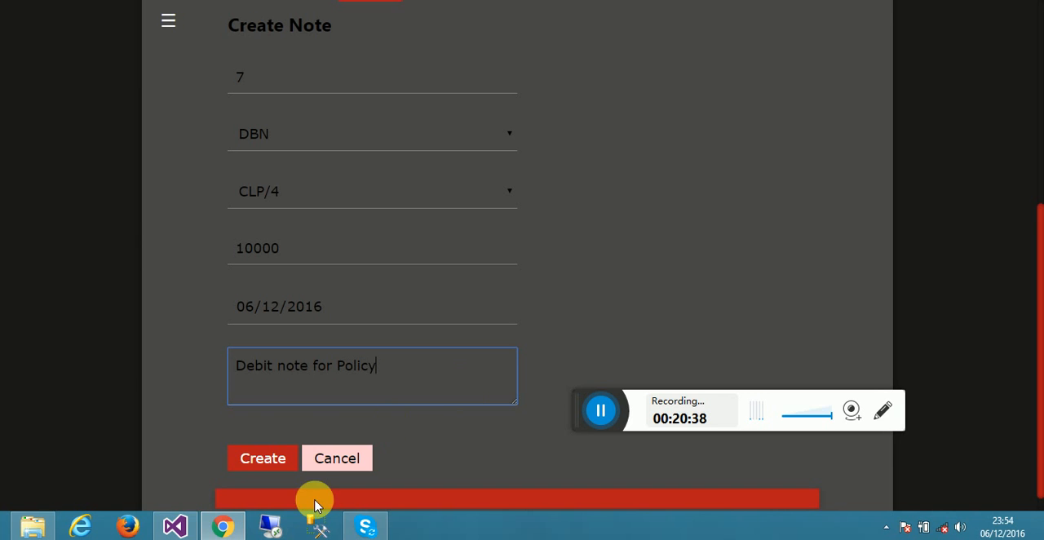
left_click(282, 456)
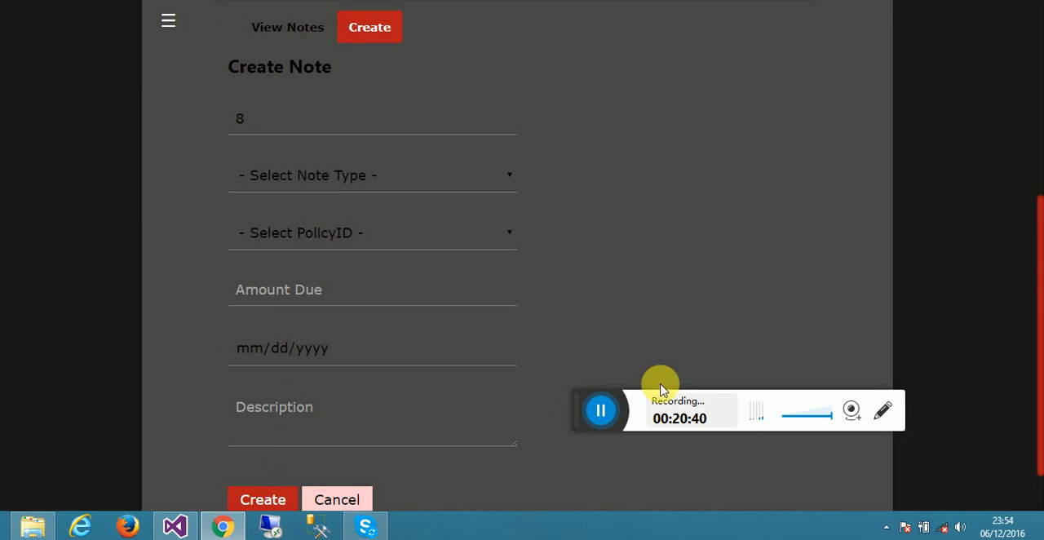
left_click_drag(1040, 243, 1037, 122)
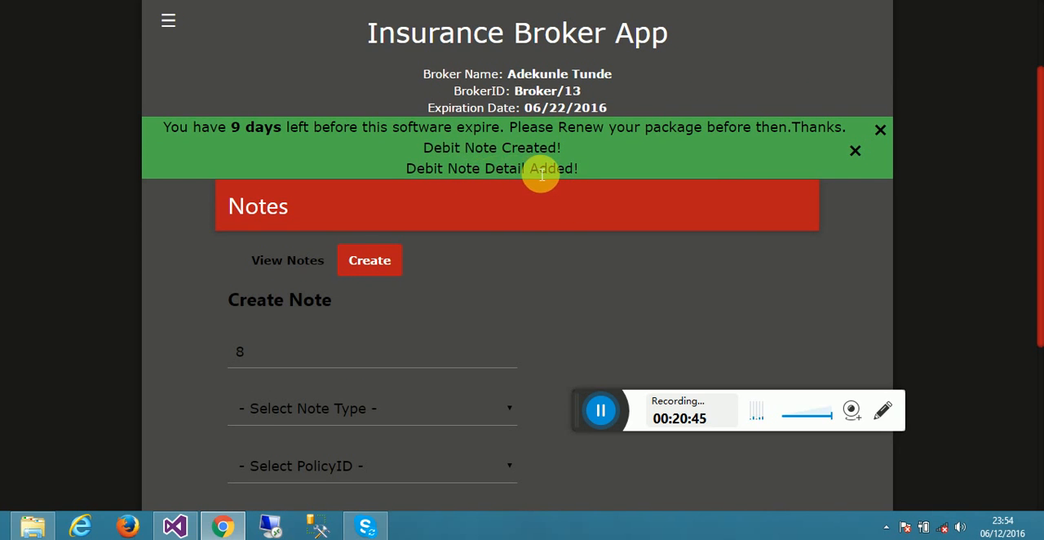
- Display the list of notes to check the newly created debit note
left_click(169, 23)
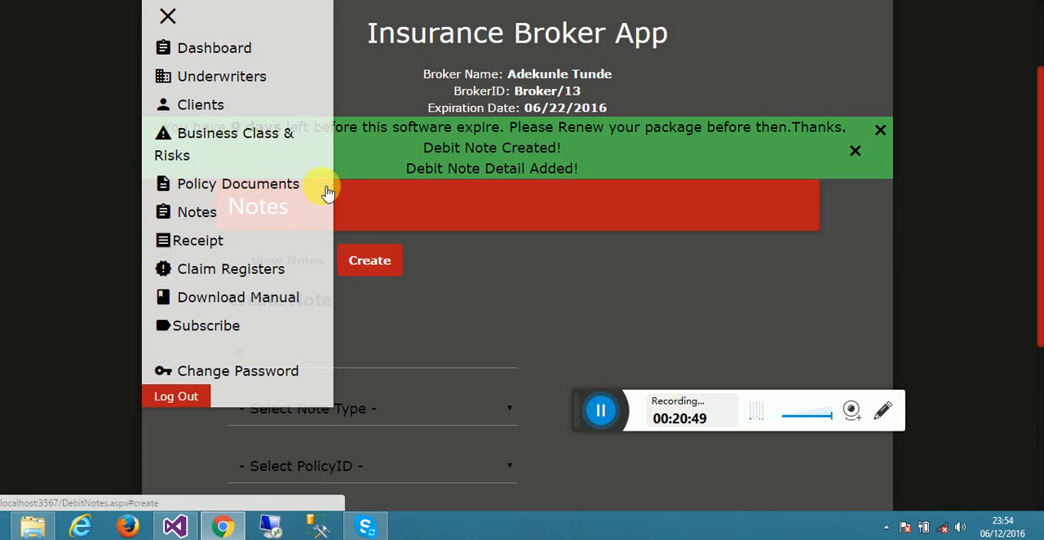
left_click(171, 23)
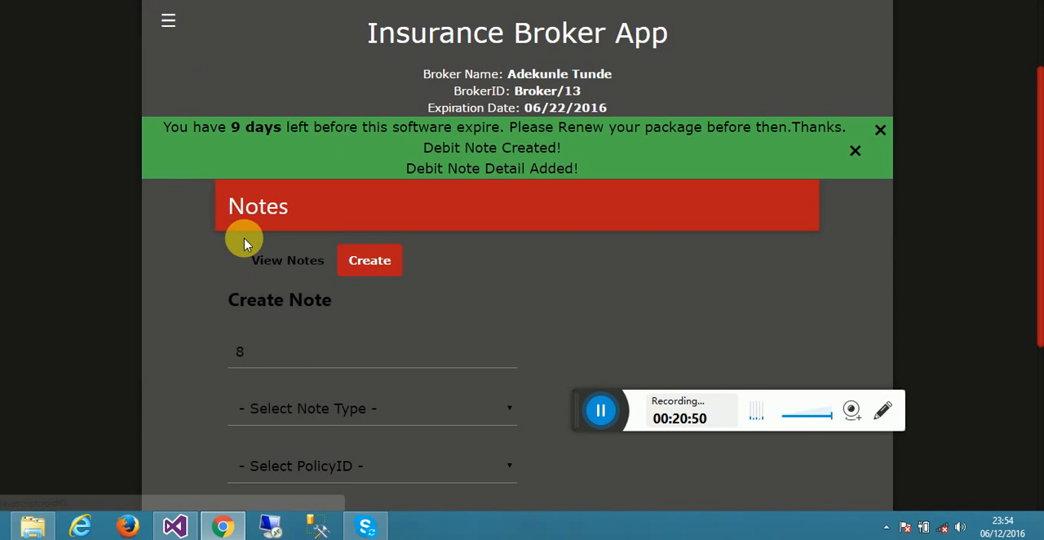
left_click(297, 268)
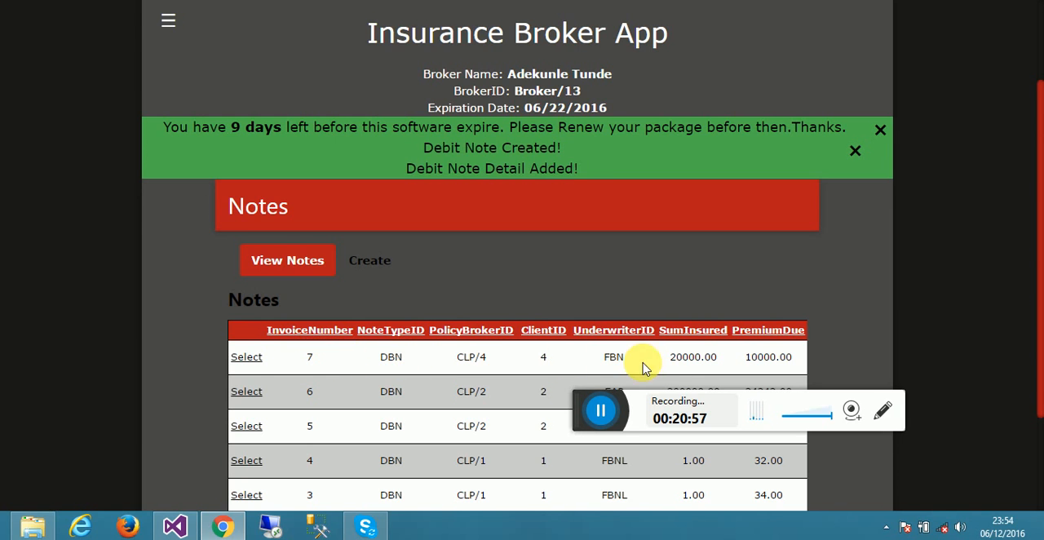
left_click_drag(1042, 338, 997, 227)
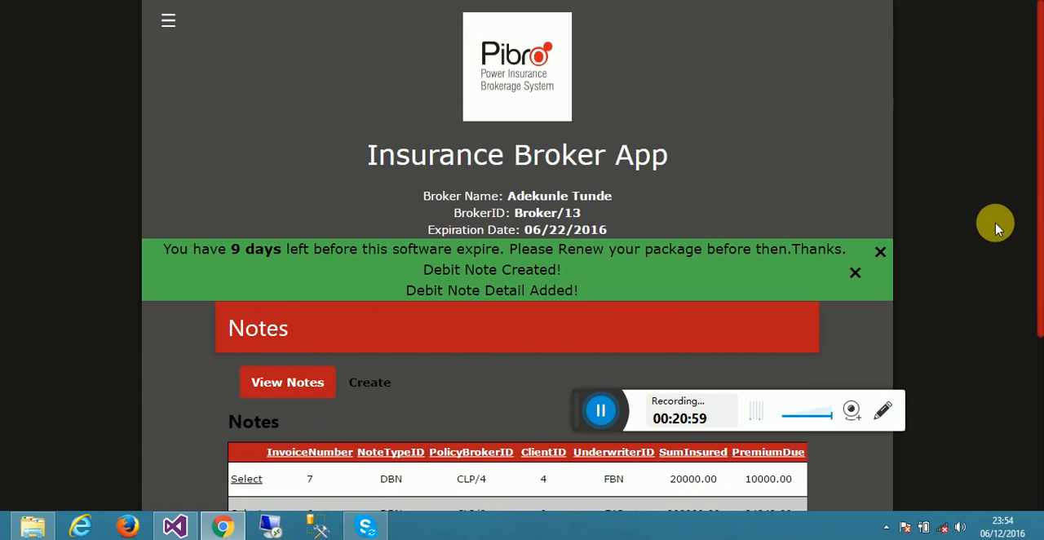
left_click(168, 20)
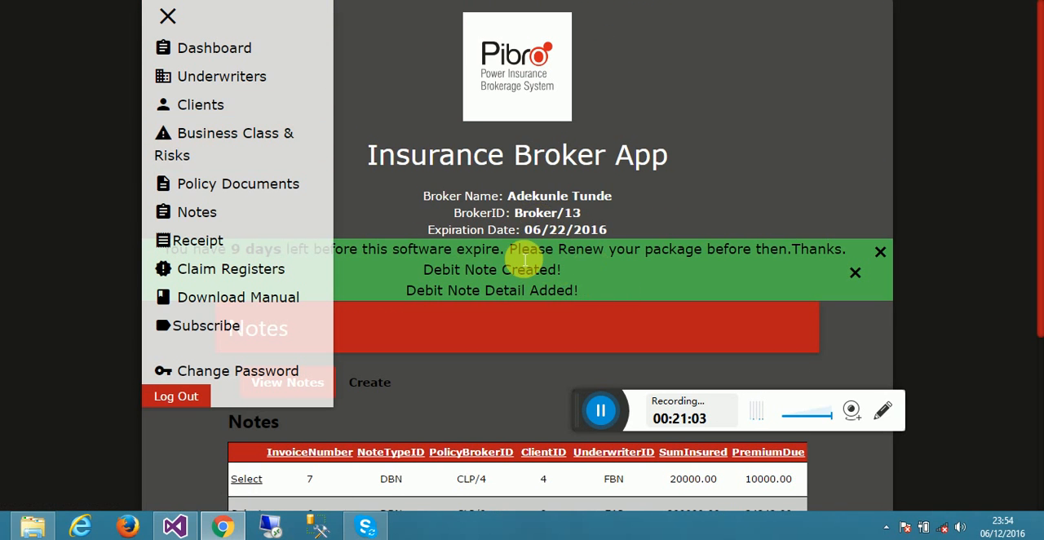
left_click(601, 410)
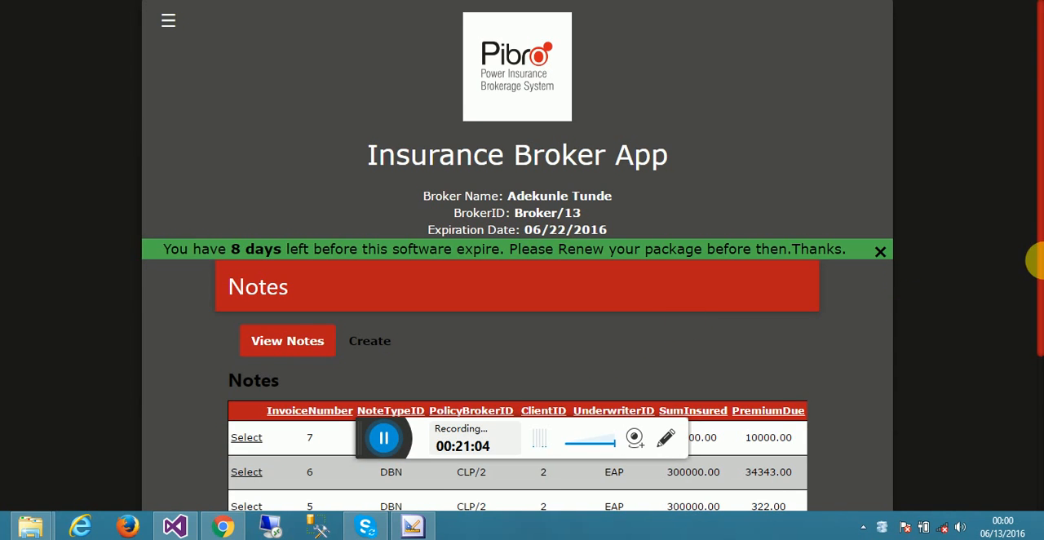
- Open the details of the newest note, for policy CLP/4, and examine its full printable debit note
left_click_drag(1038, 241, 1036, 373)
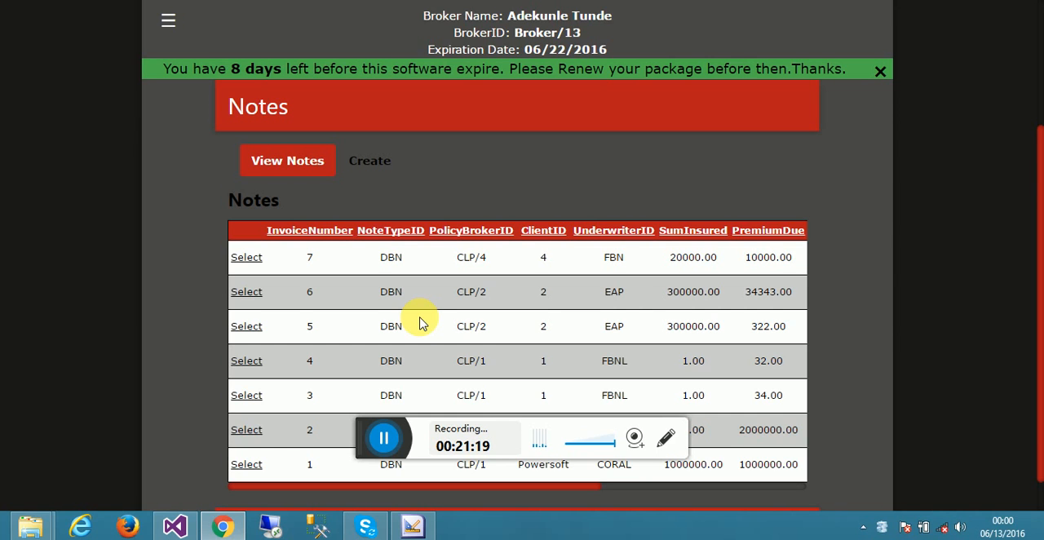
left_click(246, 258)
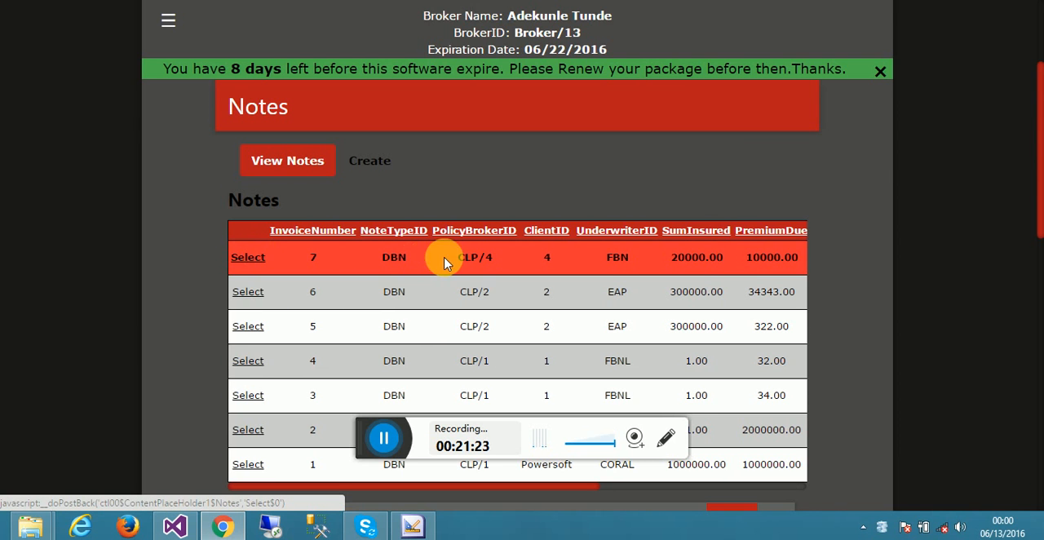
left_click_drag(1043, 145, 1043, 271)
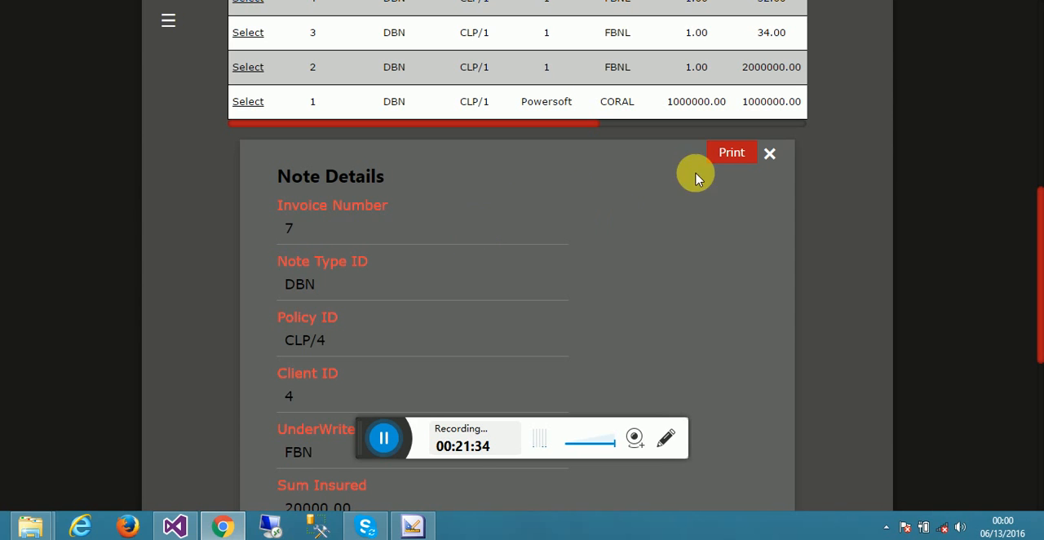
left_click(730, 156)
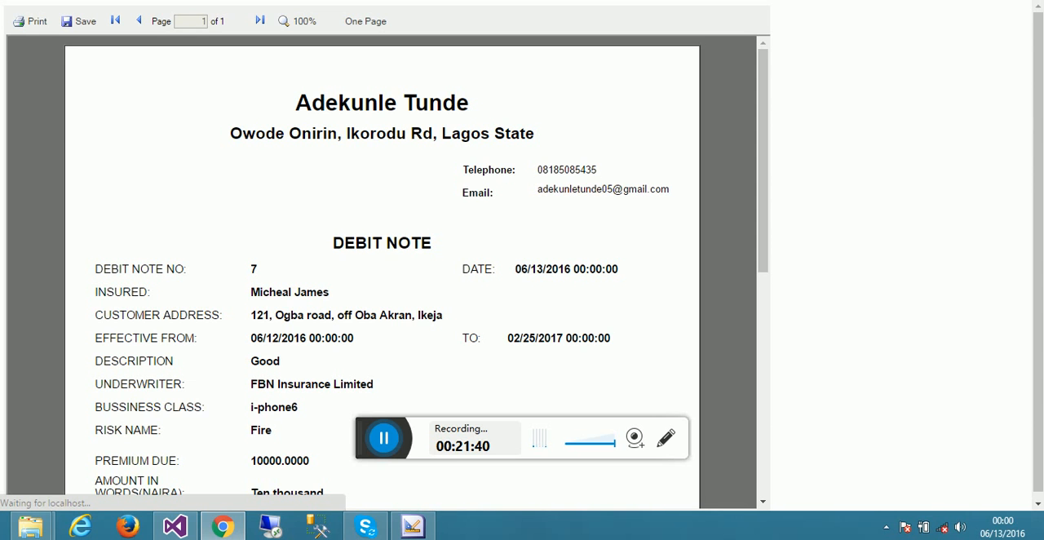
left_click_drag(766, 123, 772, 200)
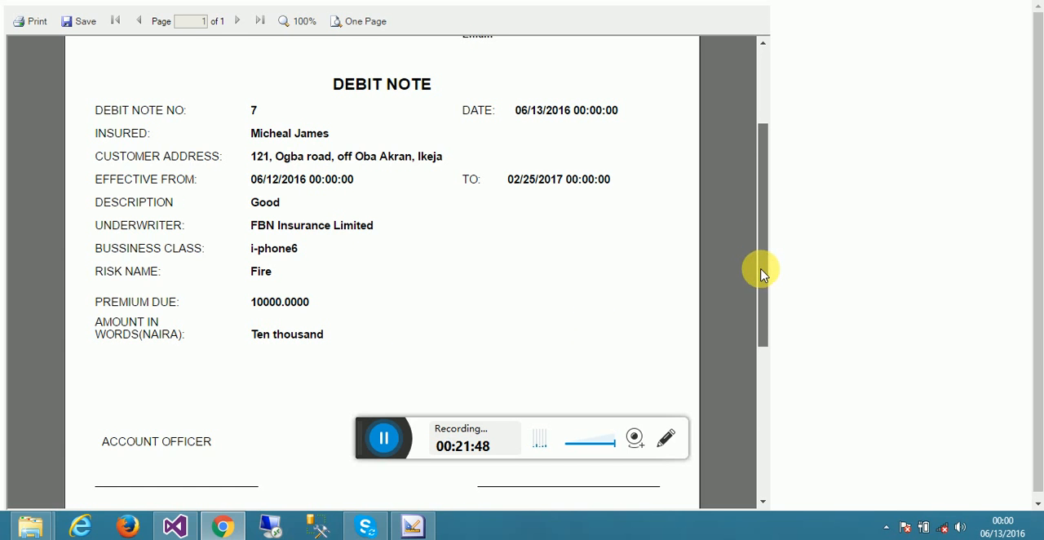
left_click_drag(763, 274, 484, 73)
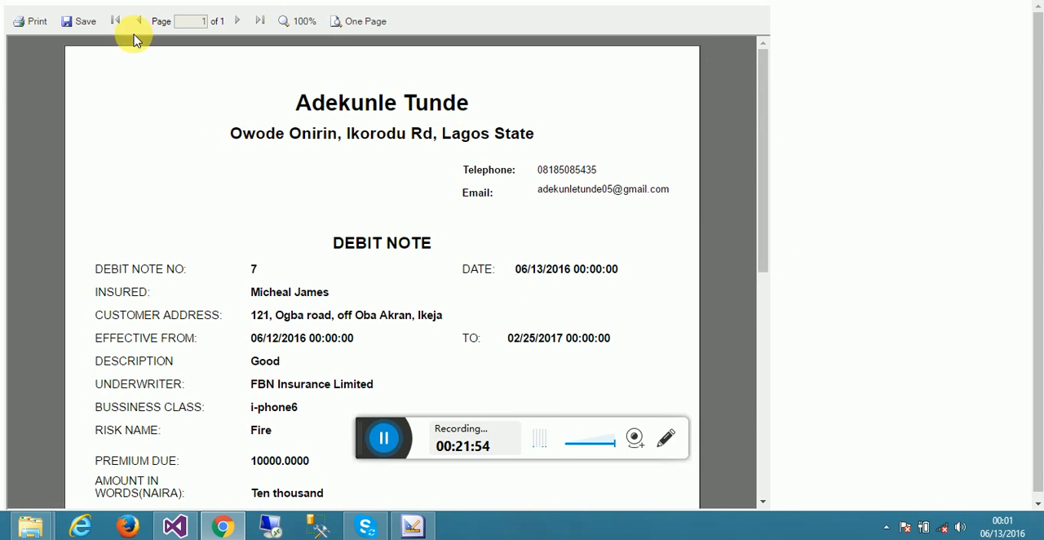
- Show the debit note's print options, and close the report and the note details
left_click(45, 26)
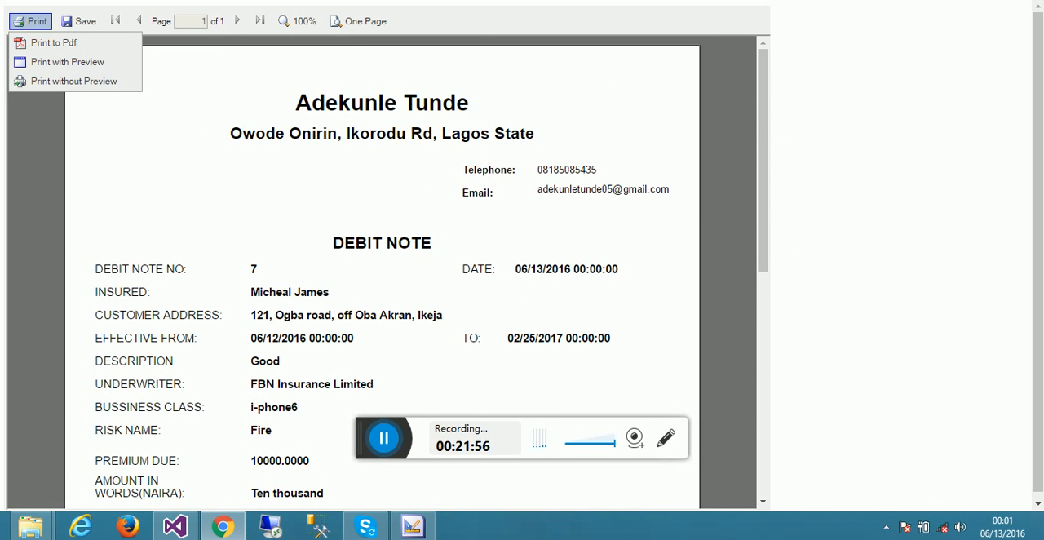
key("Escape")
key("alt+F4")
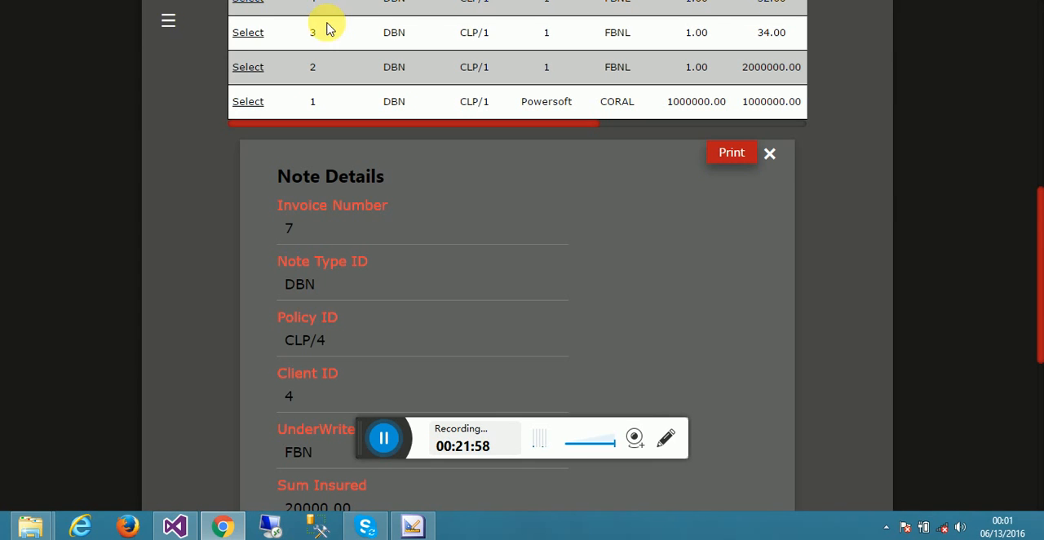
left_click(770, 155)
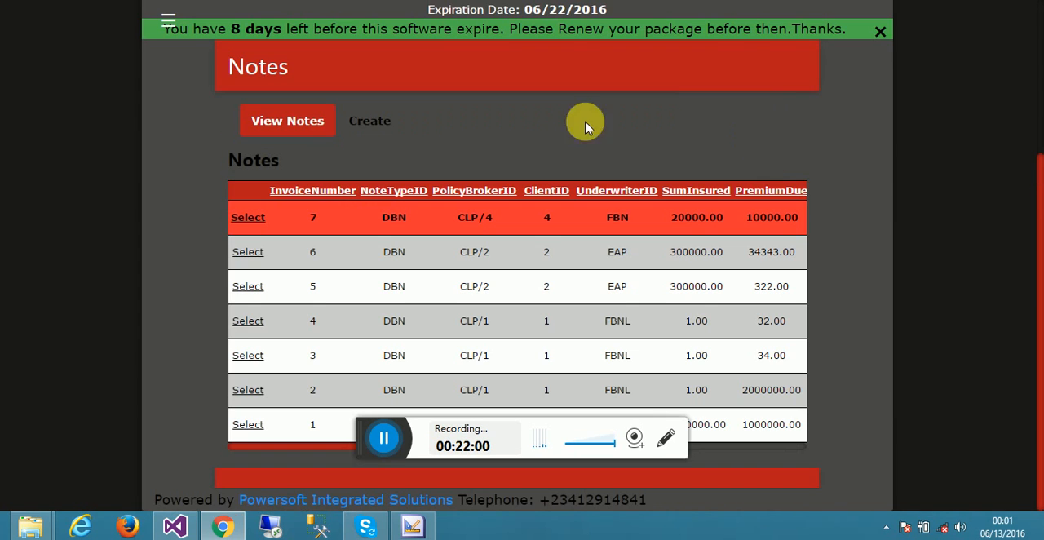
- Go to the Receipt page, look over the existing receipts and open the Create Receipt form
left_click(164, 15)
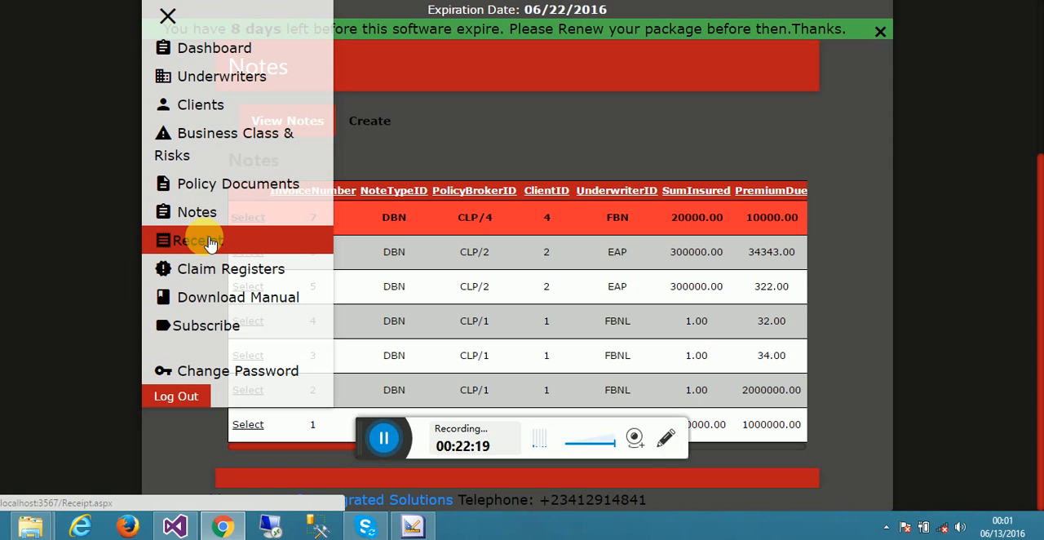
left_click(209, 241)
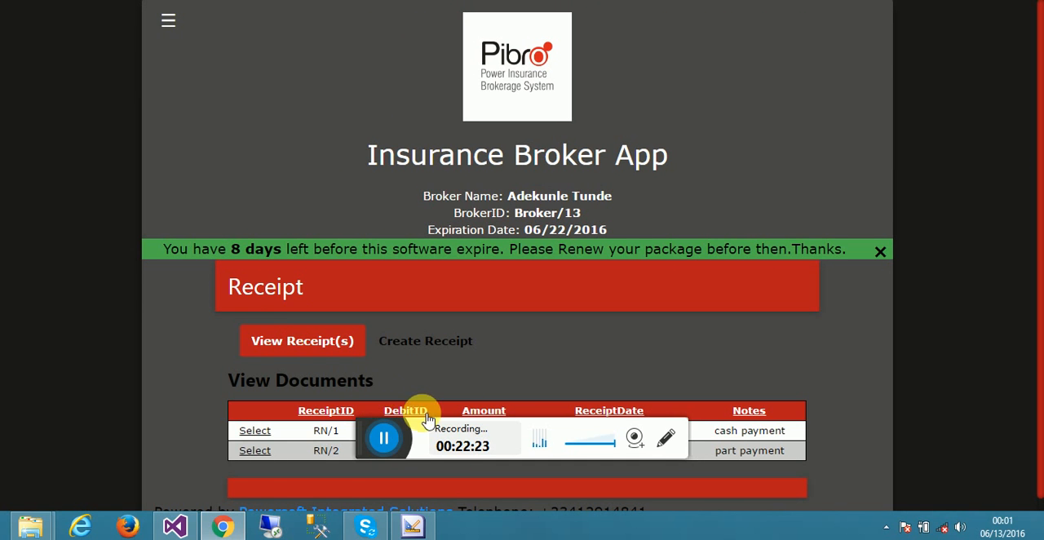
left_click_drag(367, 430, 433, 479)
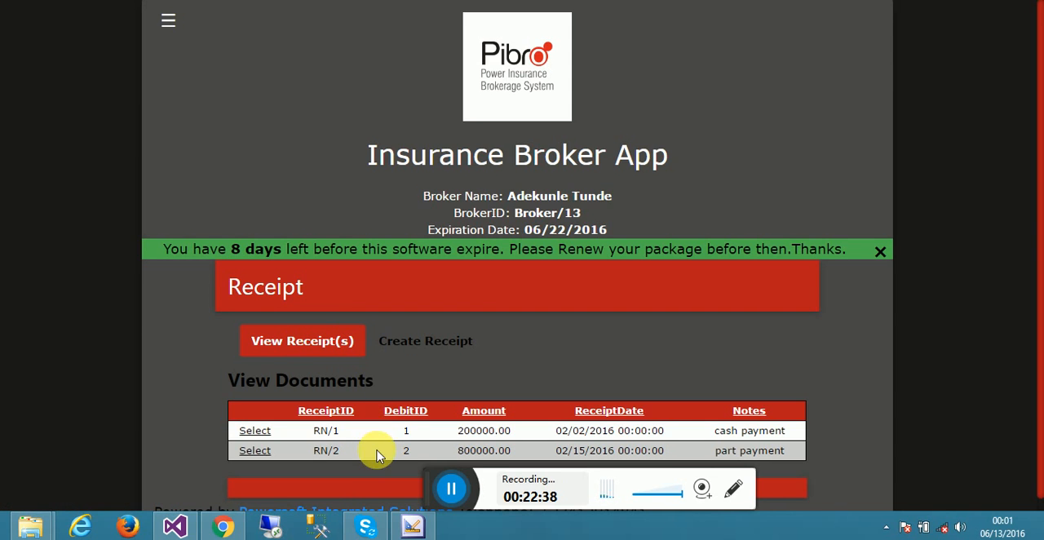
left_click(425, 350)
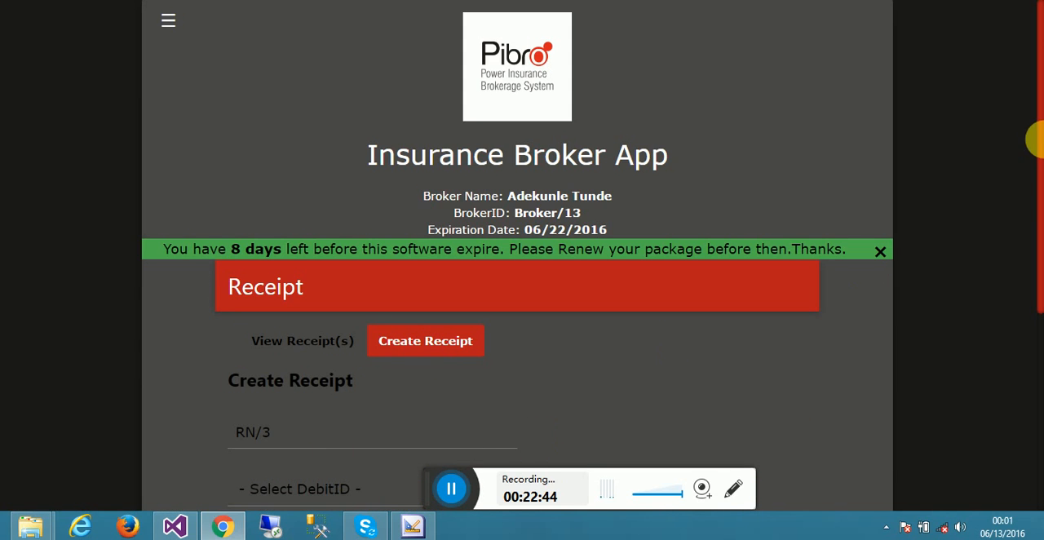
left_click_drag(1038, 151, 1036, 261)
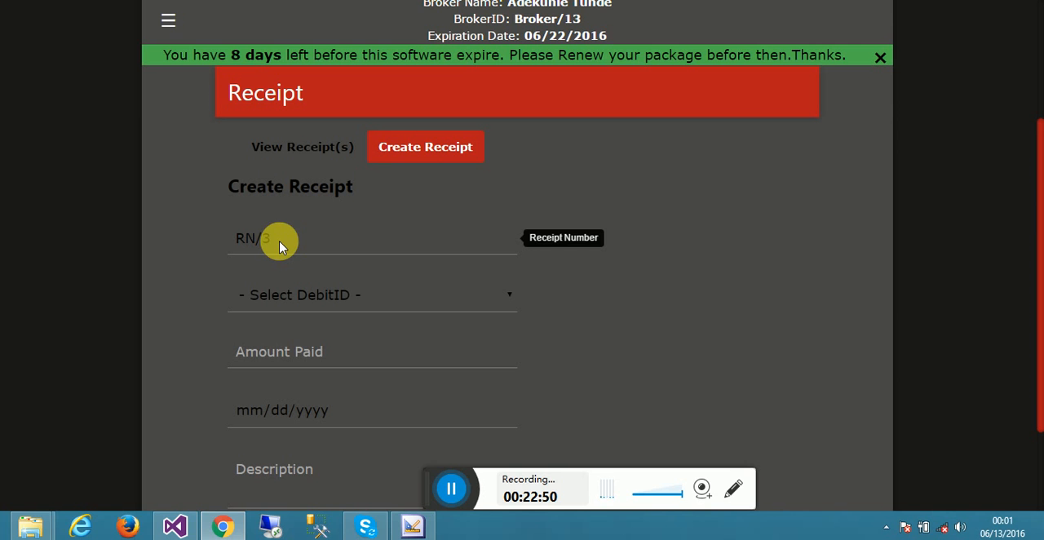
left_click(292, 145)
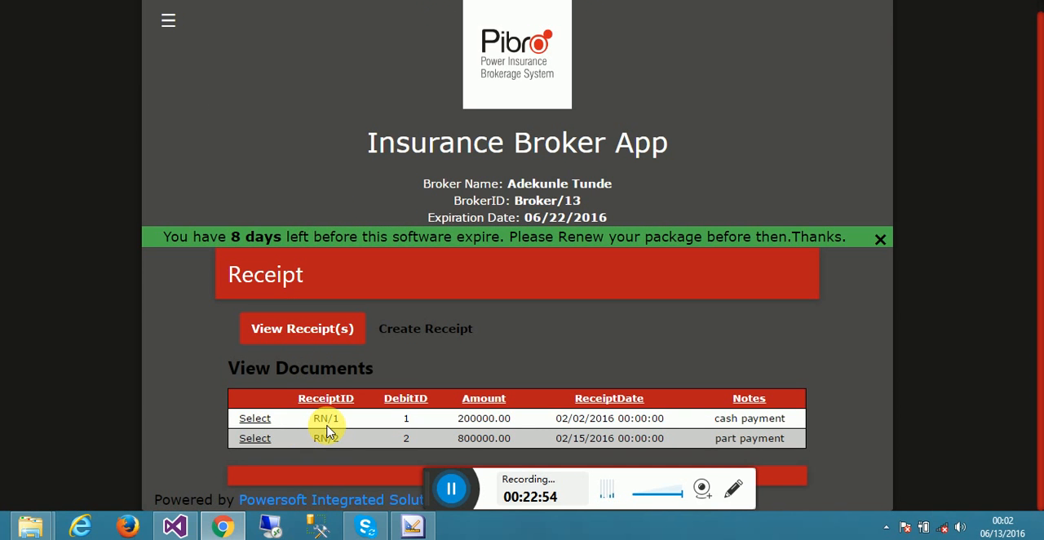
left_click(416, 329)
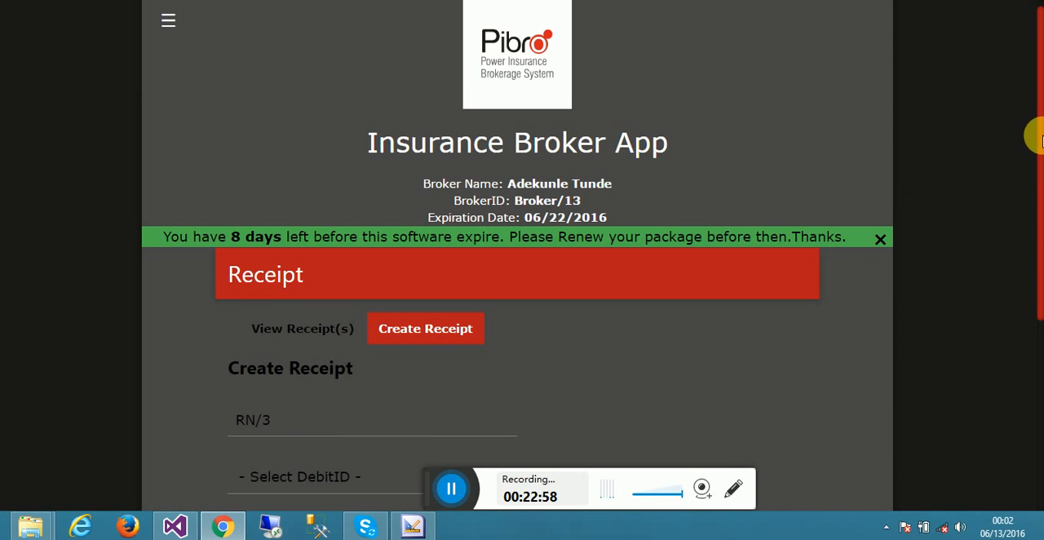
- Set the new receipt's debit ID to 7 and its amount paid to 15000
scroll(1041, 139, "down", 3)
left_click(465, 228)
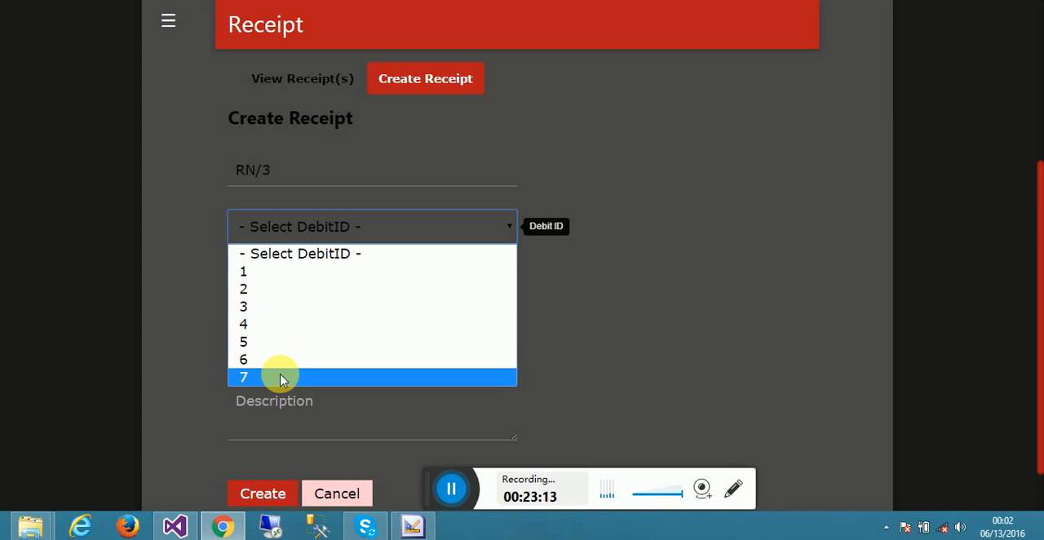
left_click(280, 378)
left_click(295, 284)
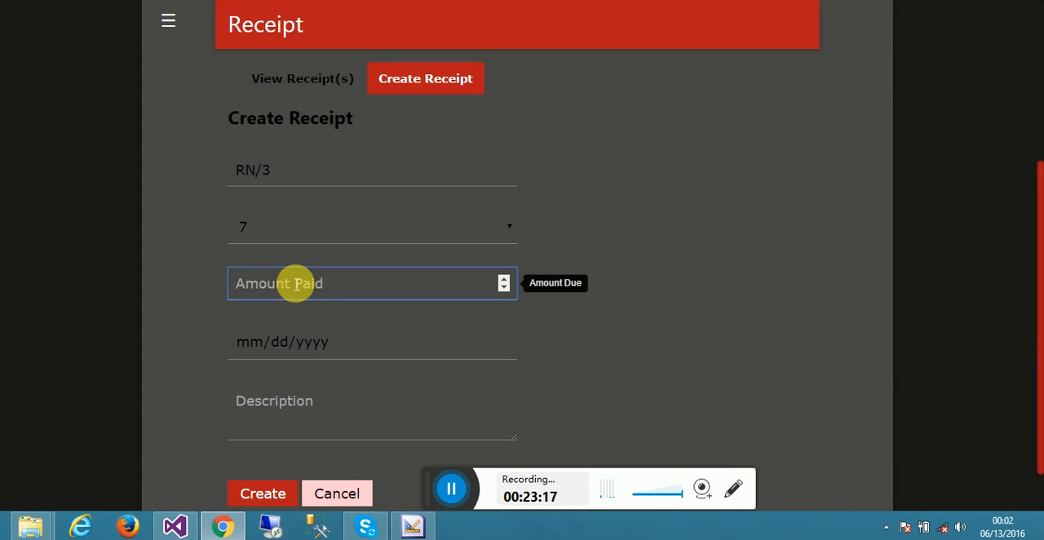
type("3")
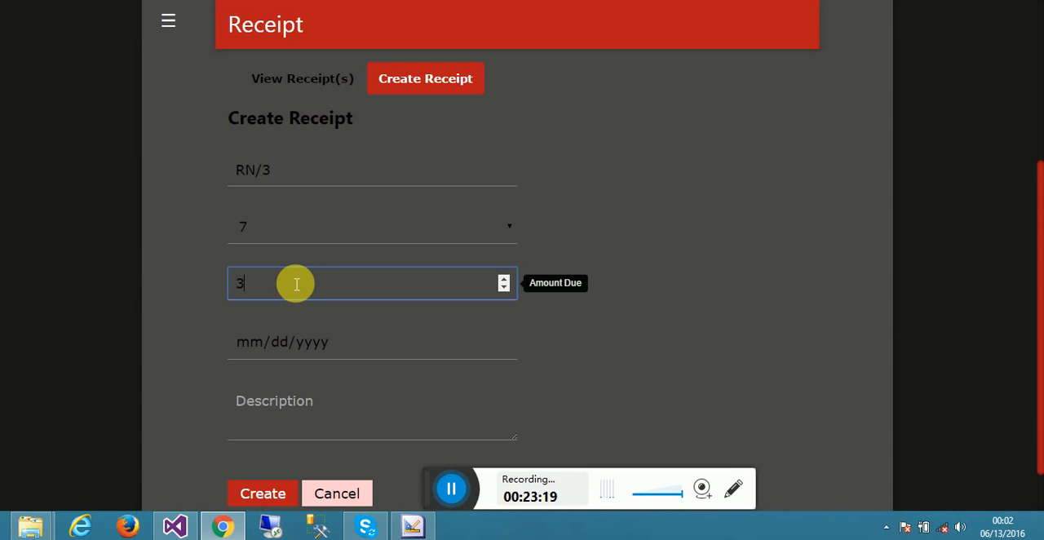
key("BackSpace")
type("15000")
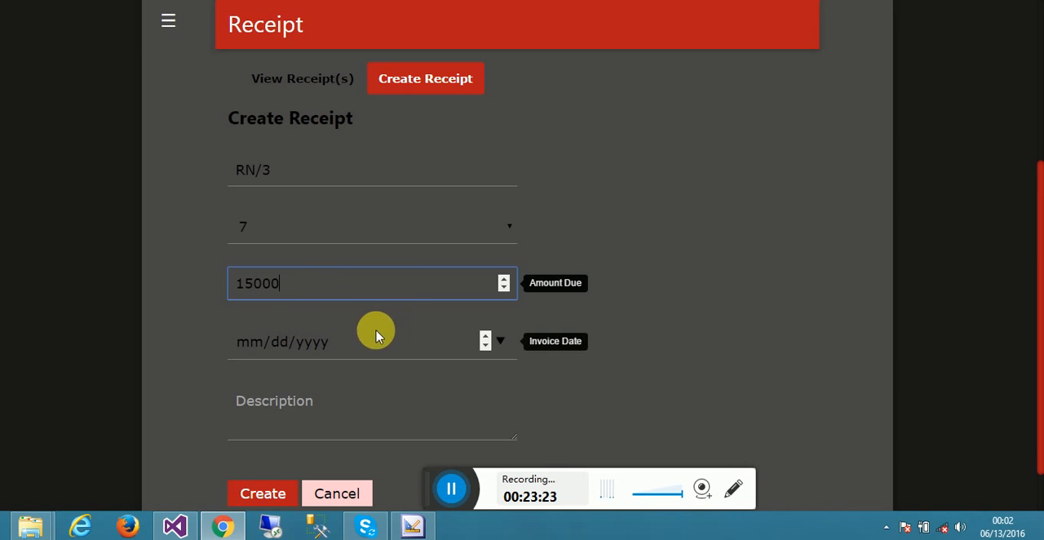
- Set the receipt's date to 06/13/2016 and enter the description "Payment Made"
left_click(501, 341)
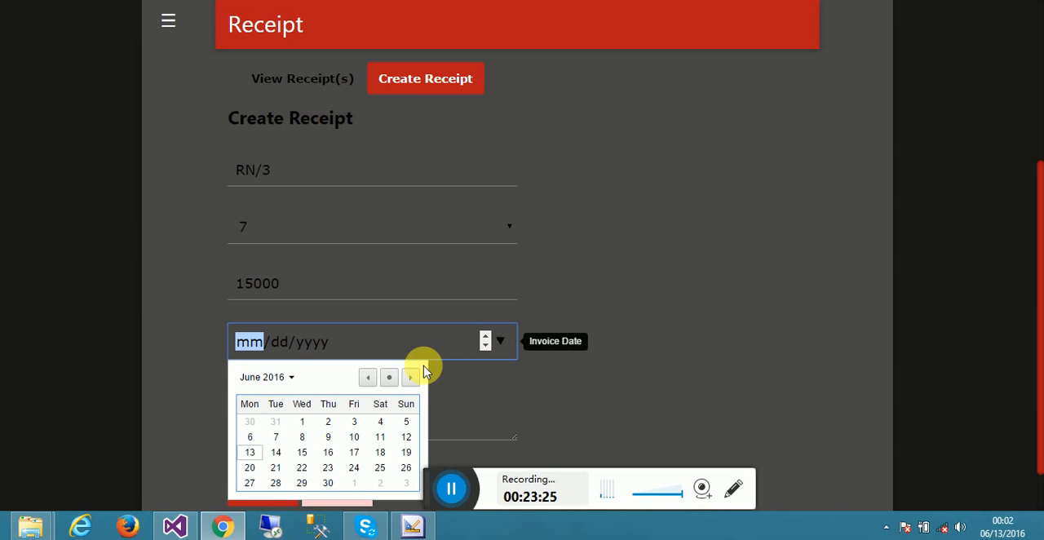
left_click(250, 454)
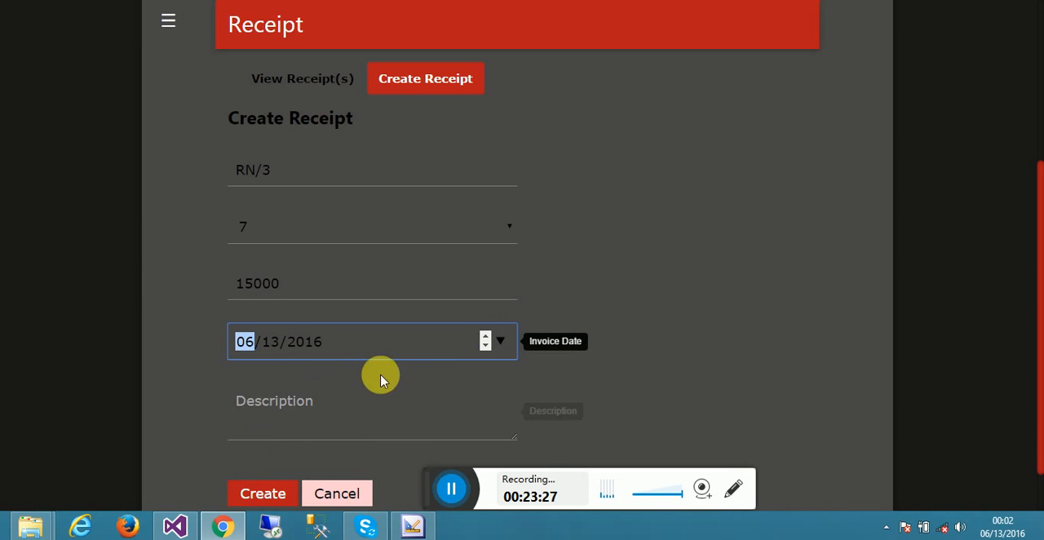
left_click(343, 433)
type("P")
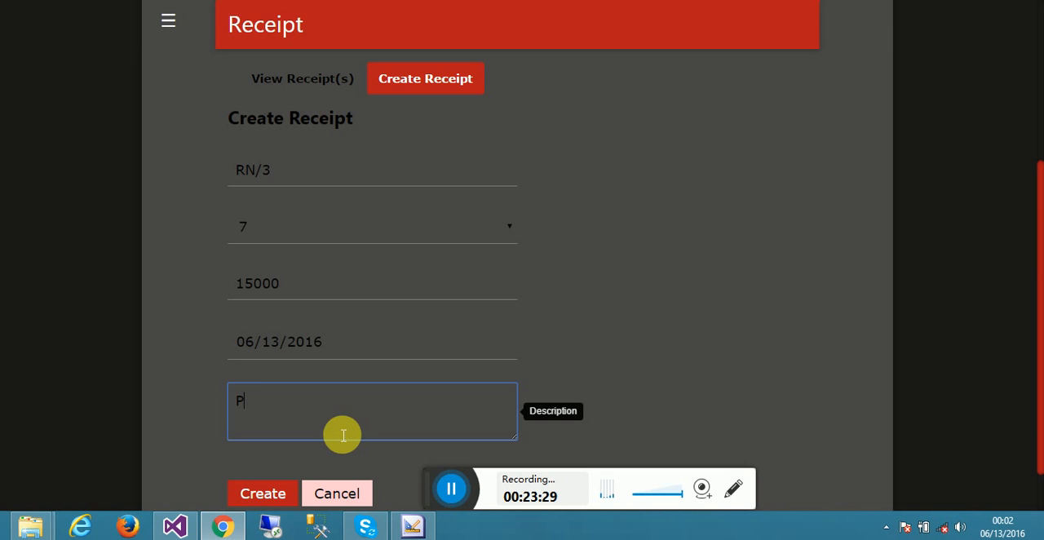
type("nt Made")
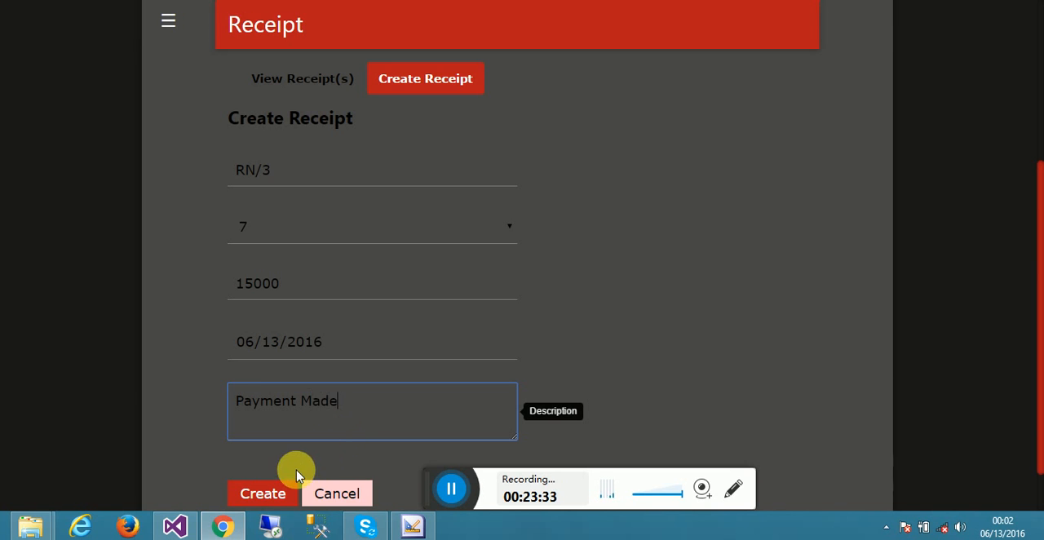
- Create the receipt from the completed form and show the list of existing receipts
left_click(278, 496)
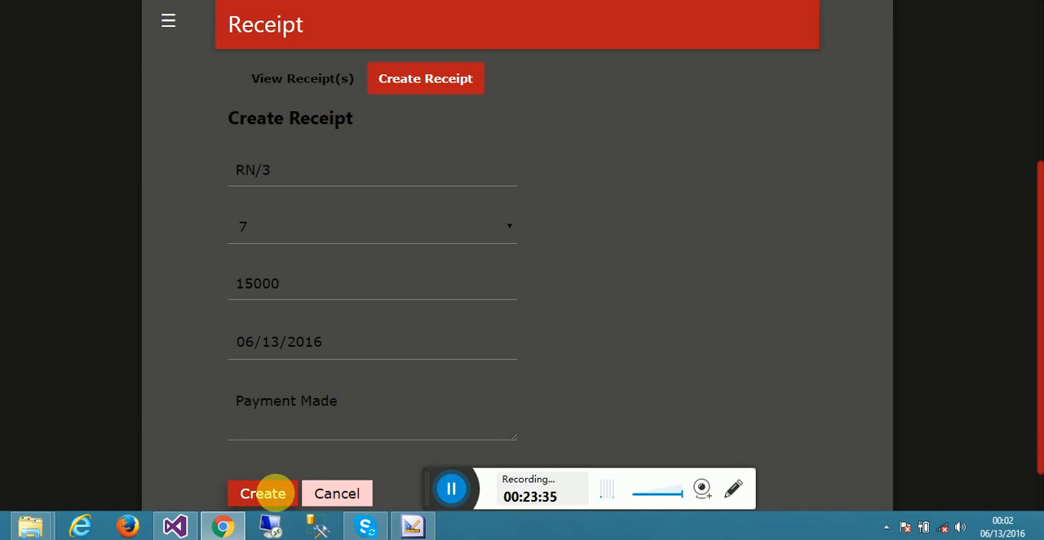
left_click_drag(1041, 306, 738, 221)
left_click_drag(1029, 254, 1025, 140)
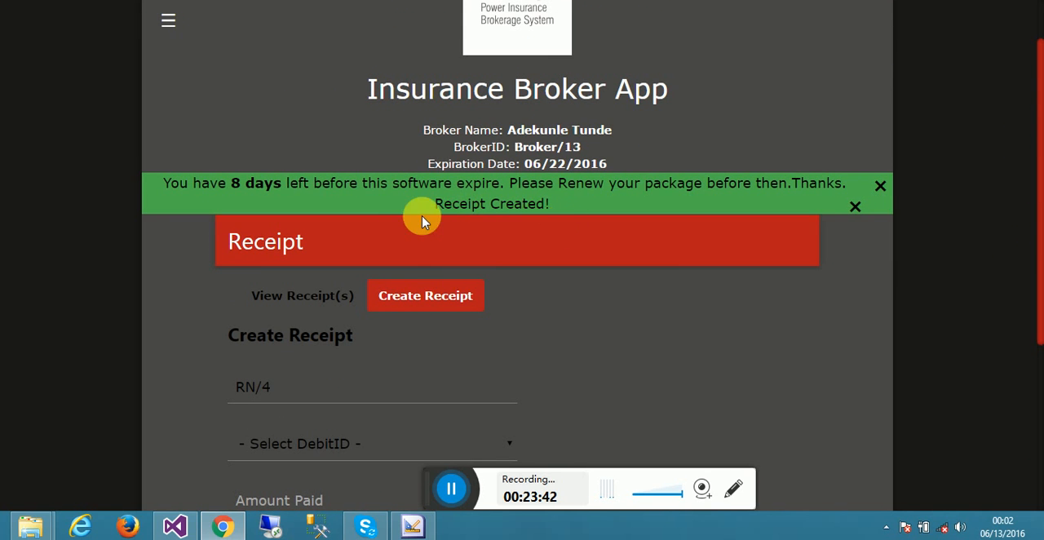
left_click(328, 300)
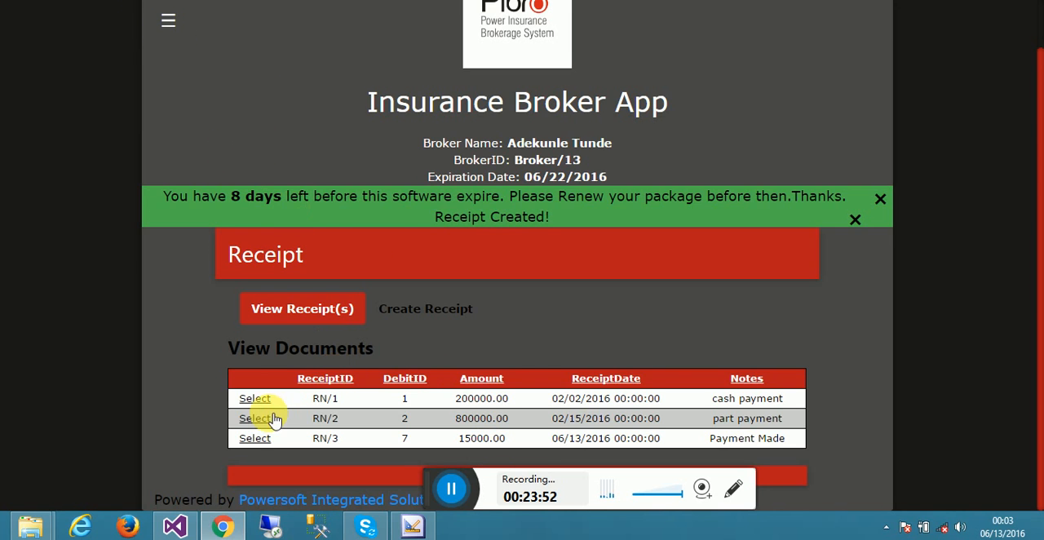
- Examine the new "Payment Made" receipt's details and its printable report, and close both
left_click(256, 438)
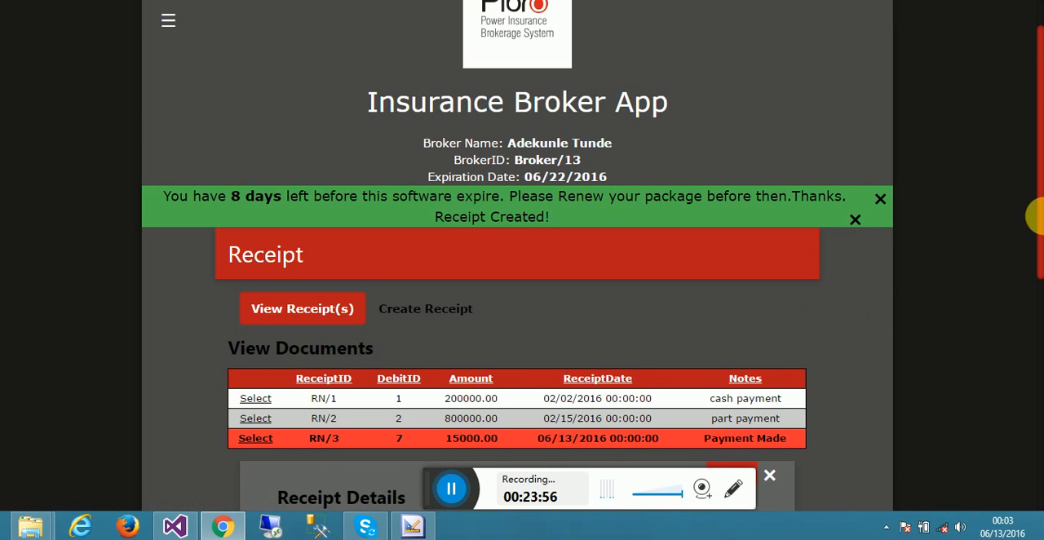
scroll(1038, 327, "down", 5)
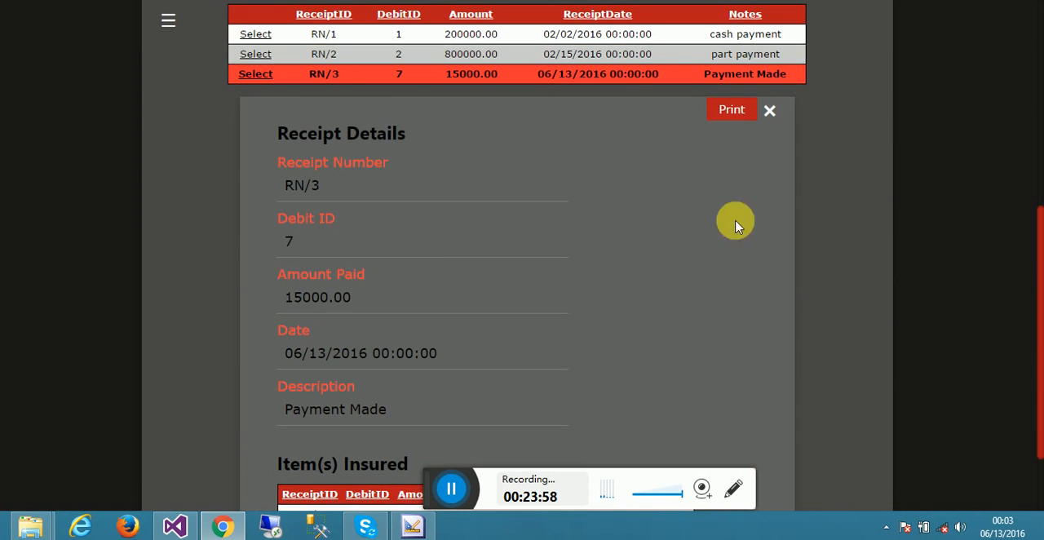
left_click(739, 122)
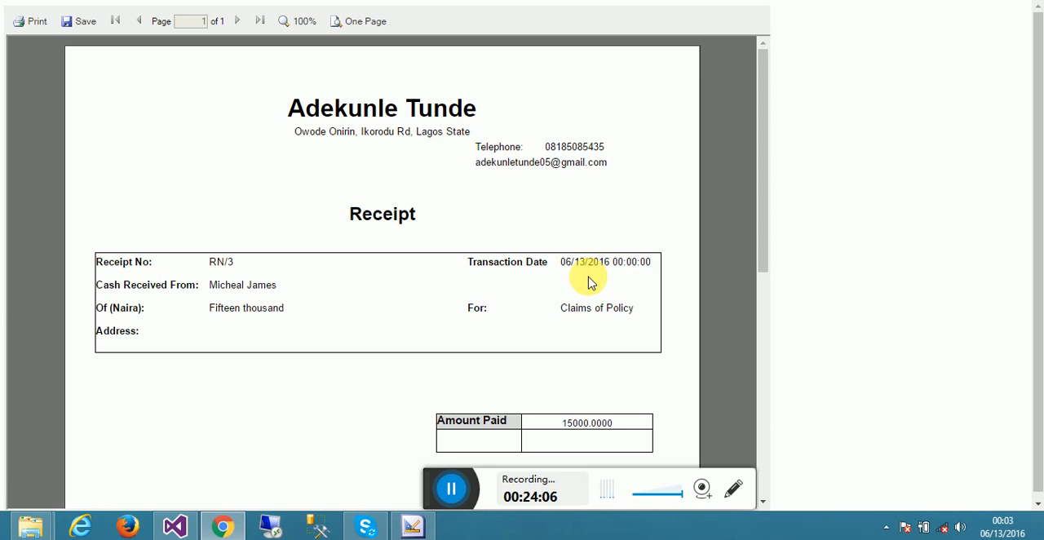
left_click(281, 1)
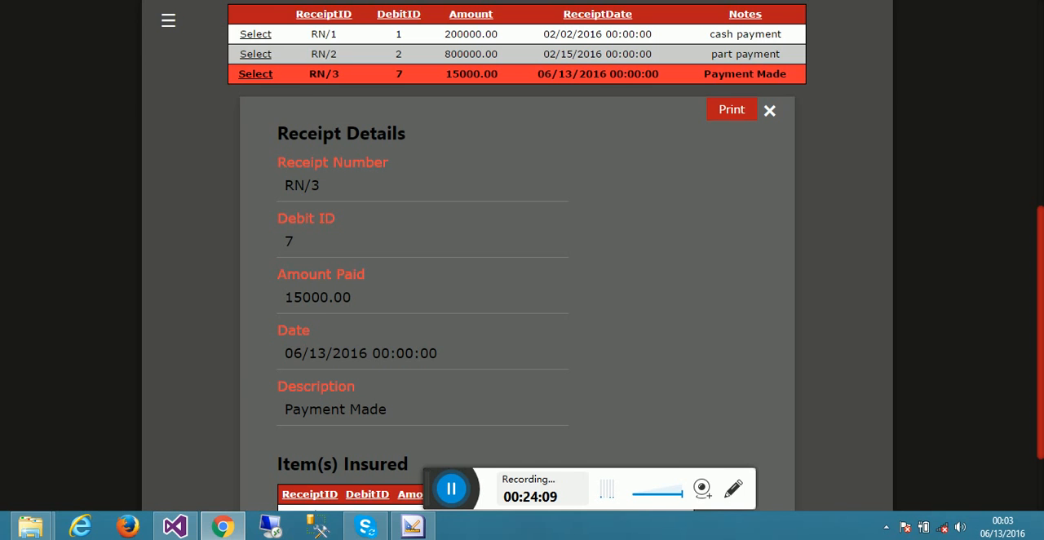
left_click(770, 112)
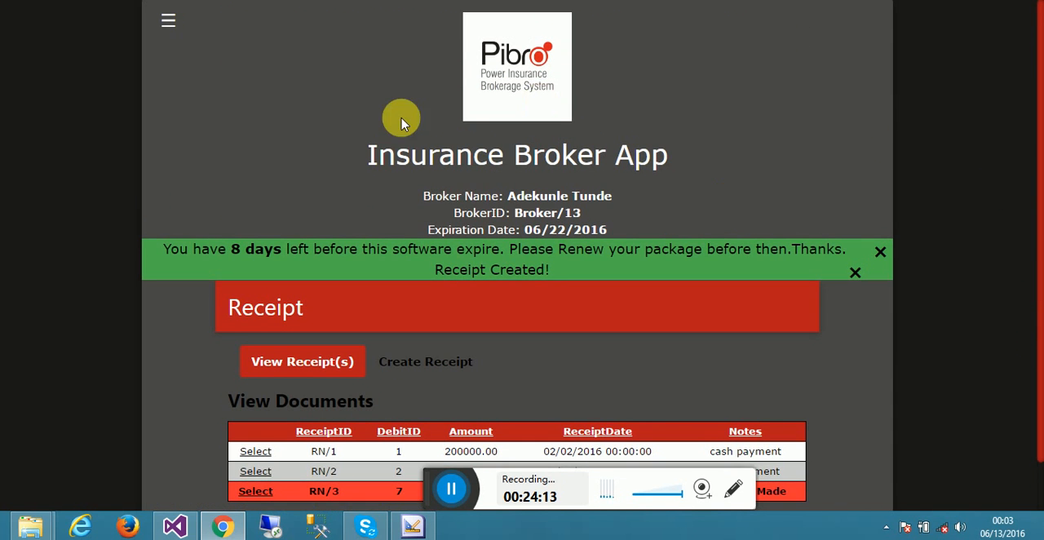
- Go to the Claim Registers page
left_click(170, 18)
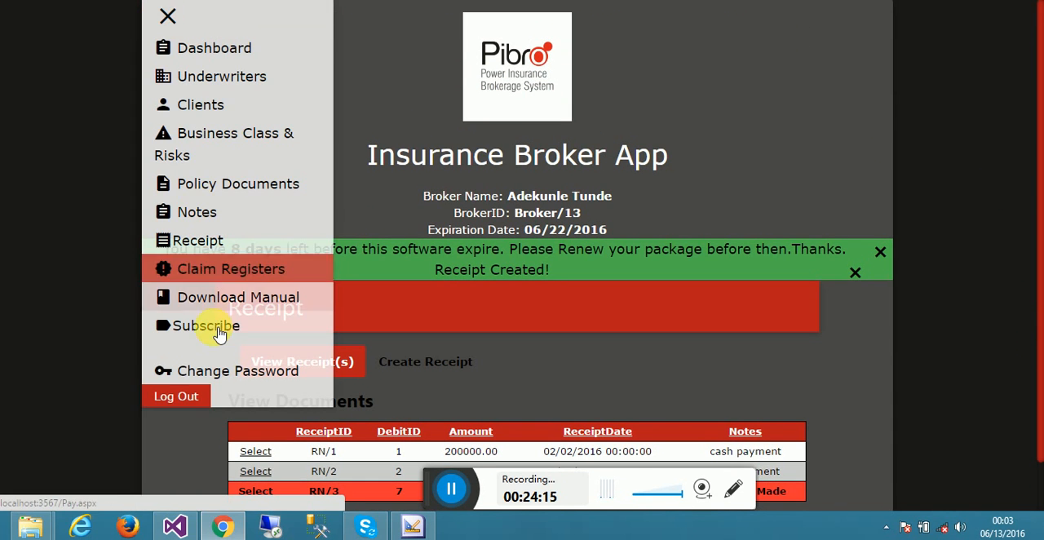
left_click(211, 271)
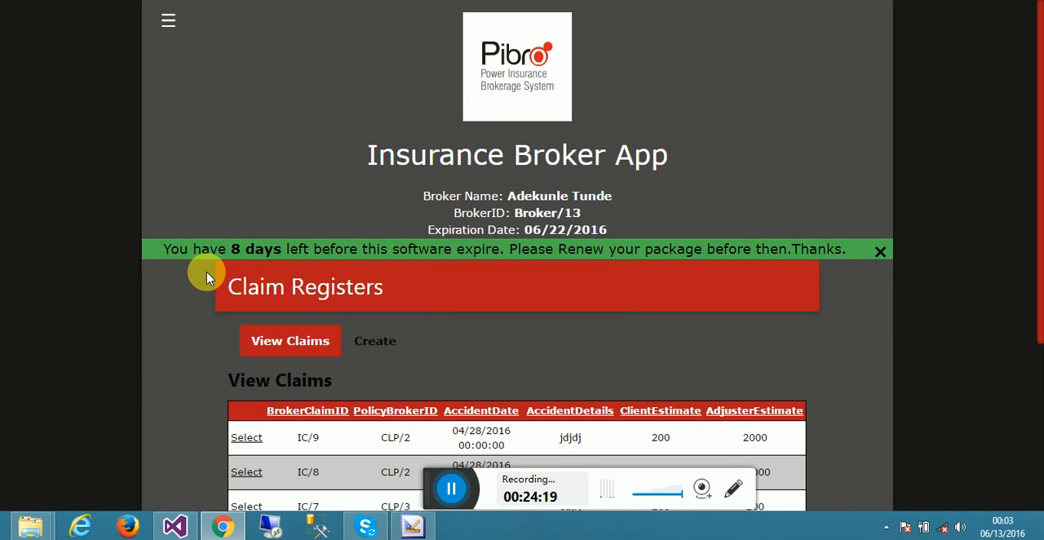
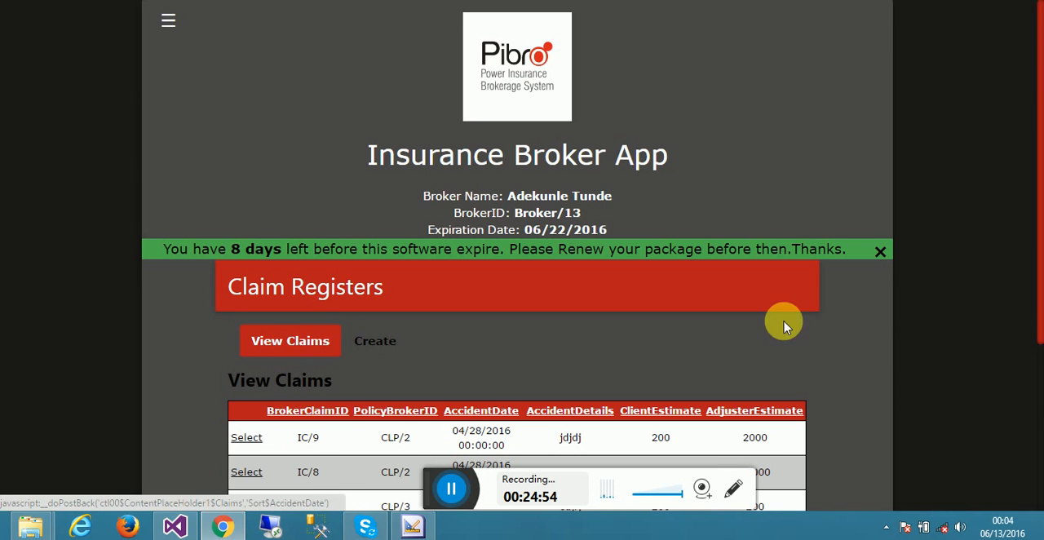
- Look over the list of existing claims and the blank claim creation form, ending on the claims list
left_click_drag(1038, 292, 1036, 441)
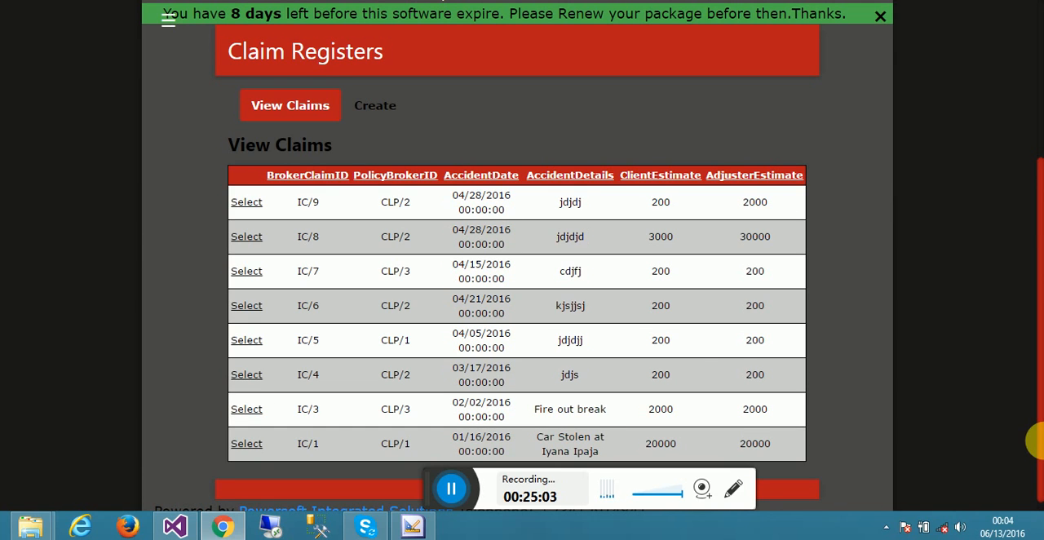
left_click(386, 105)
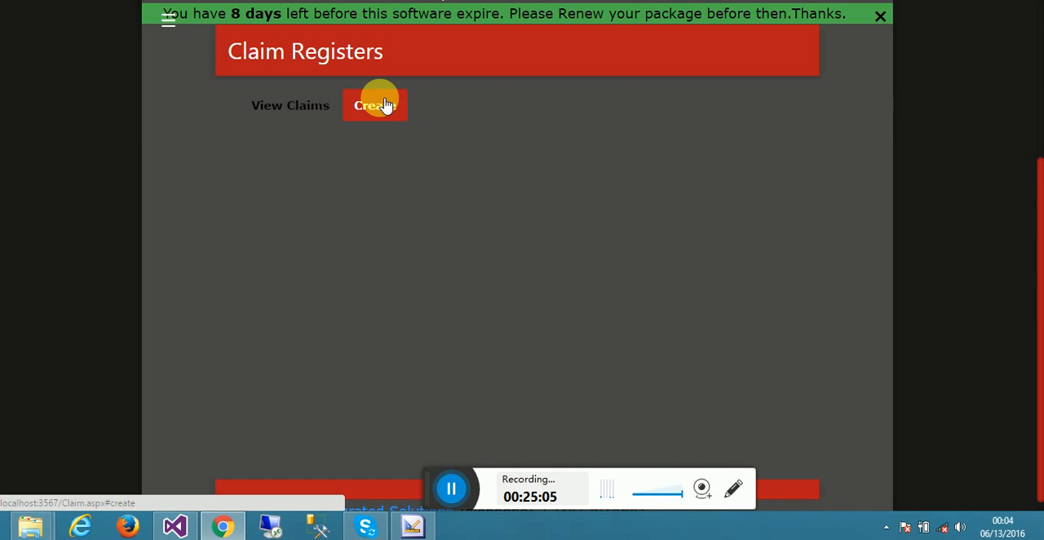
left_click(291, 105)
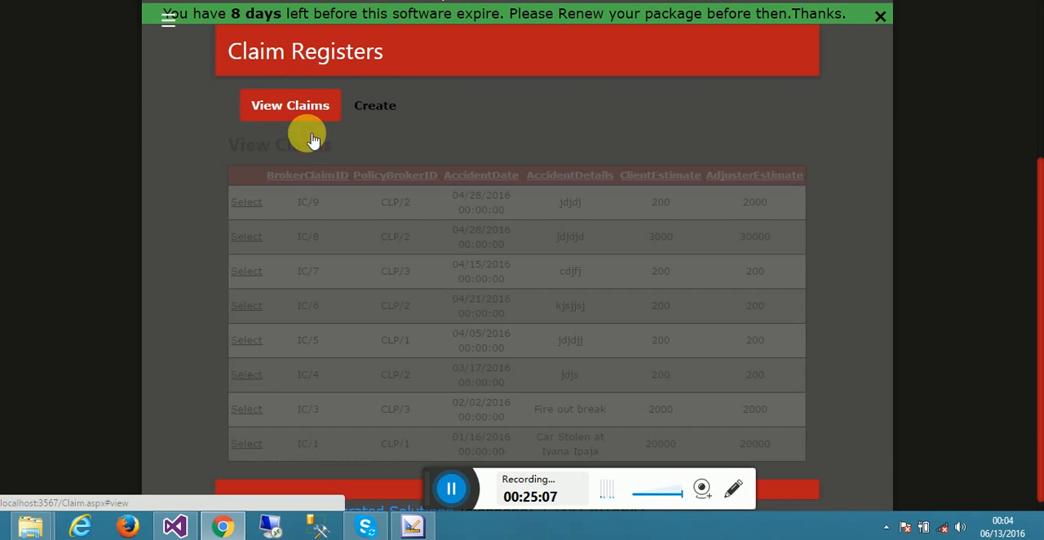
left_click_drag(420, 491, 351, 442)
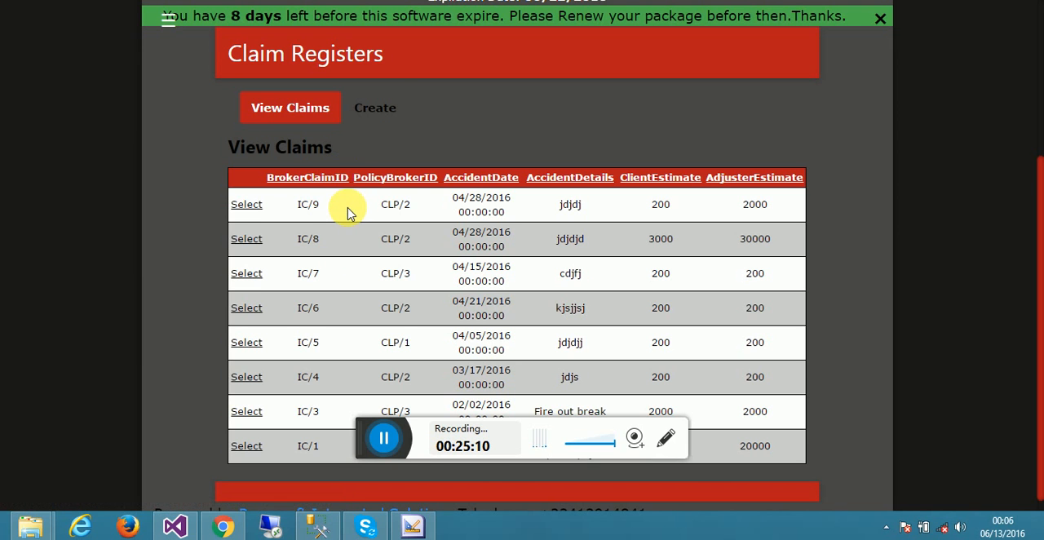
left_click(373, 116)
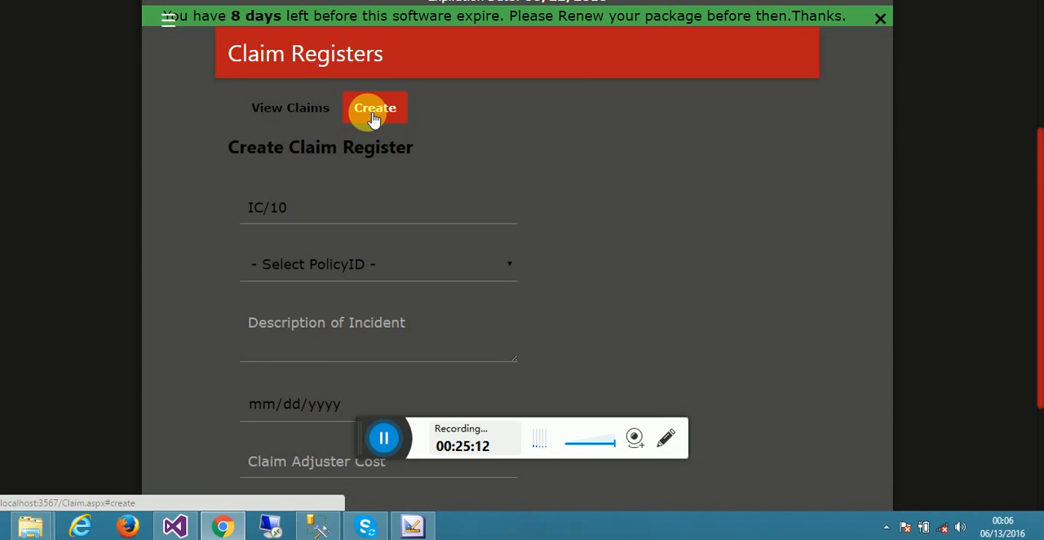
left_click(295, 106)
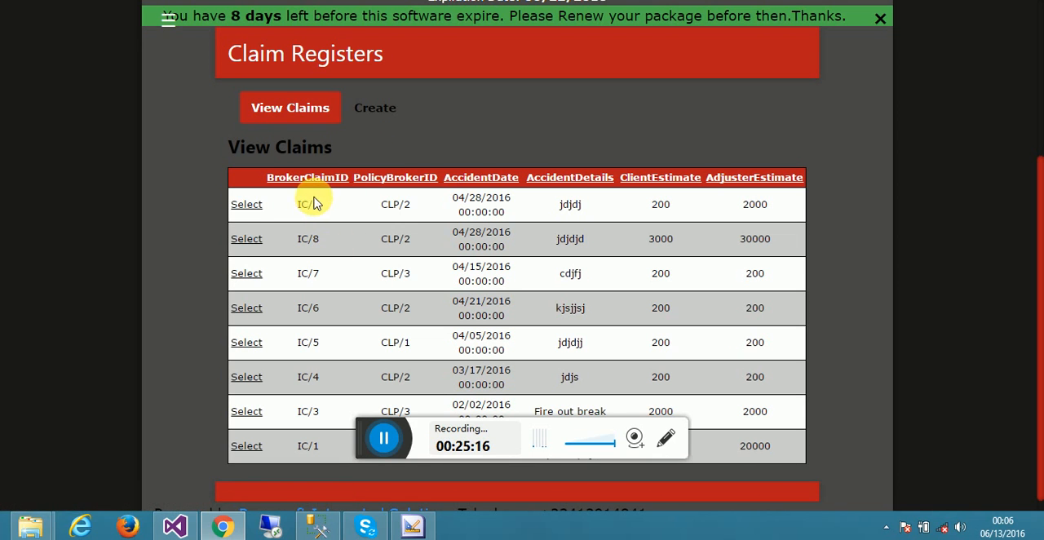
- Start a new claim register and select policy CLP/4 for it
left_click(369, 106)
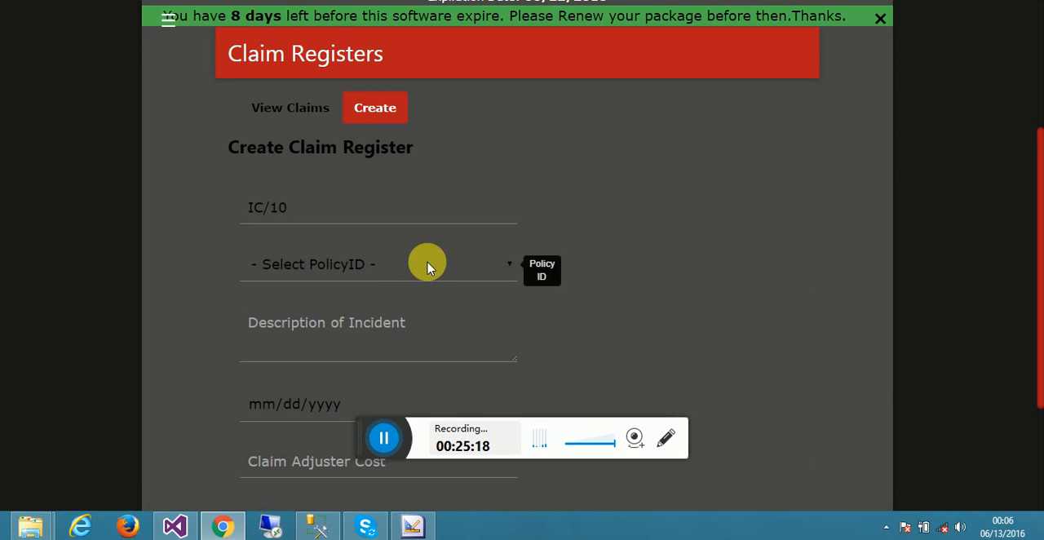
left_click(427, 266)
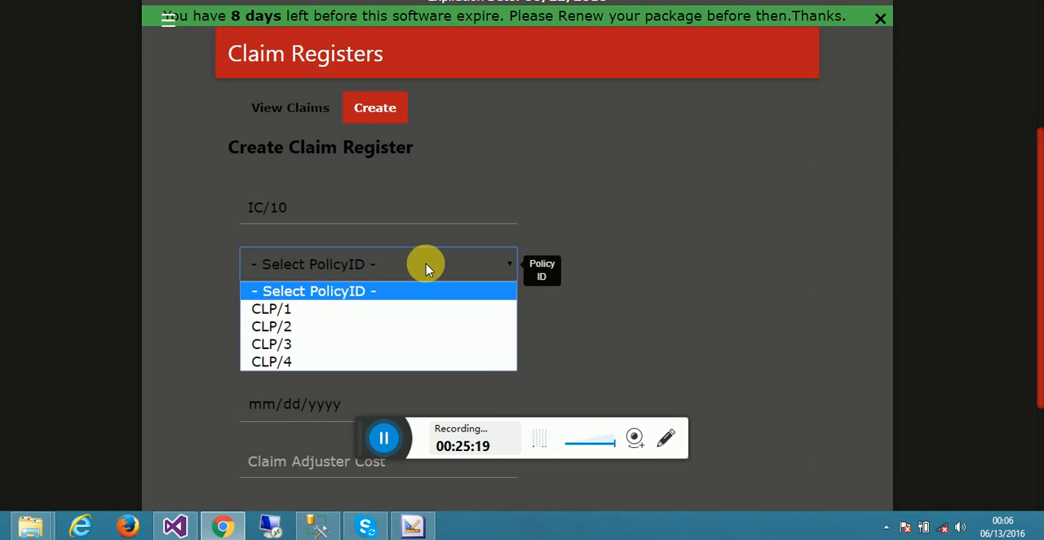
left_click(320, 363)
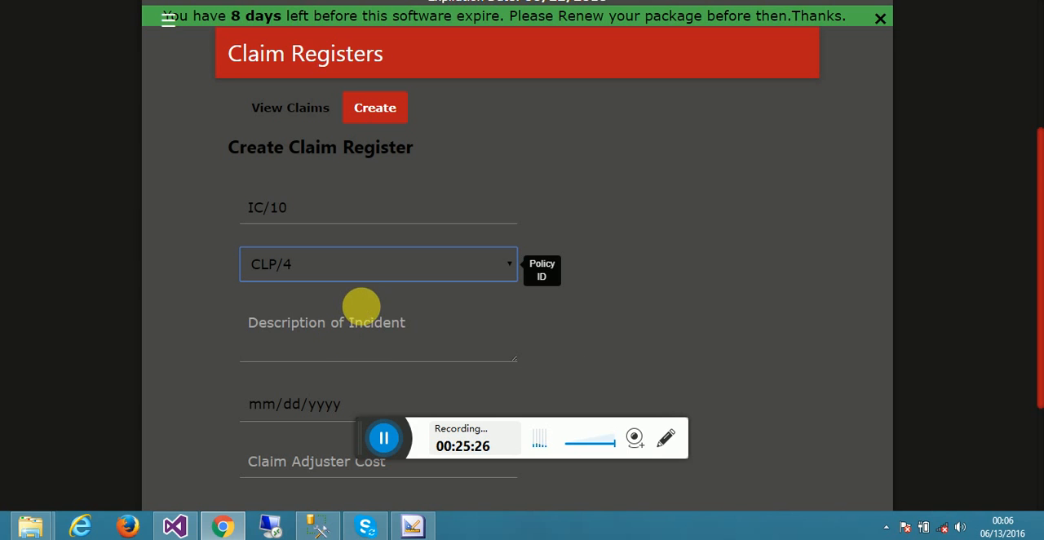
- Enter "Fire consumed iphone 6" as the claim's description of incident
left_click(368, 344)
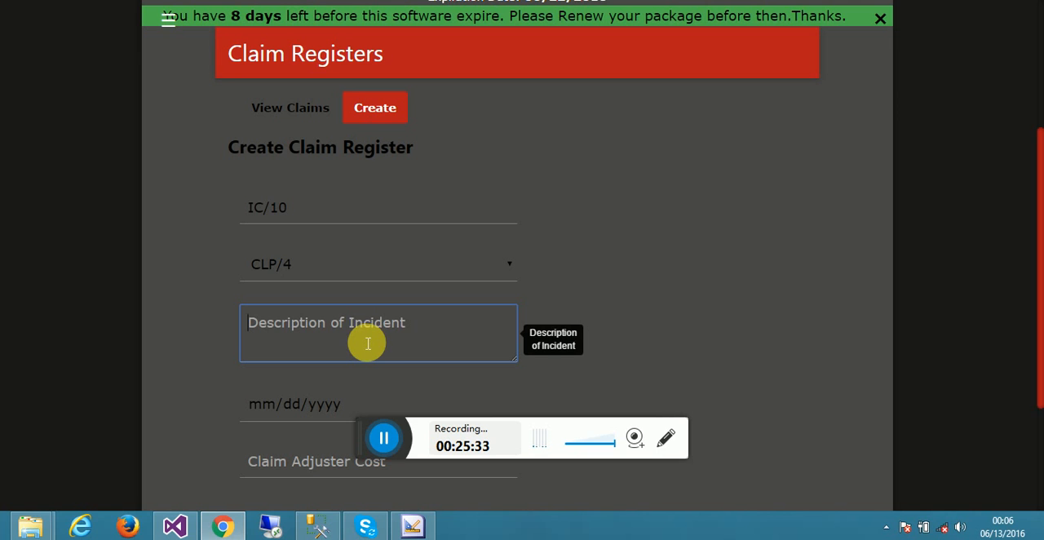
type("F")
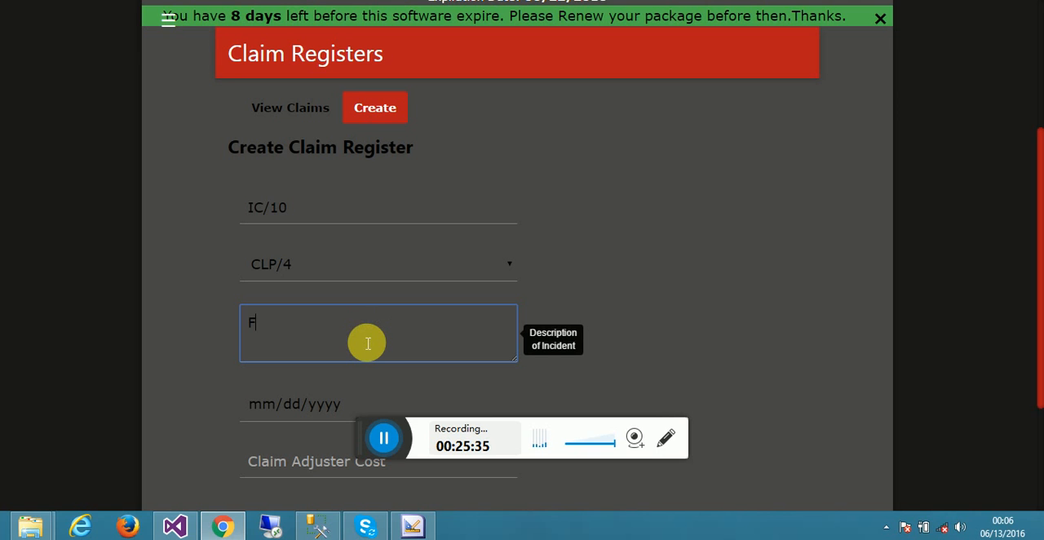
type("ri")
key("BackSpace")
type("ire d")
type("onsumed")
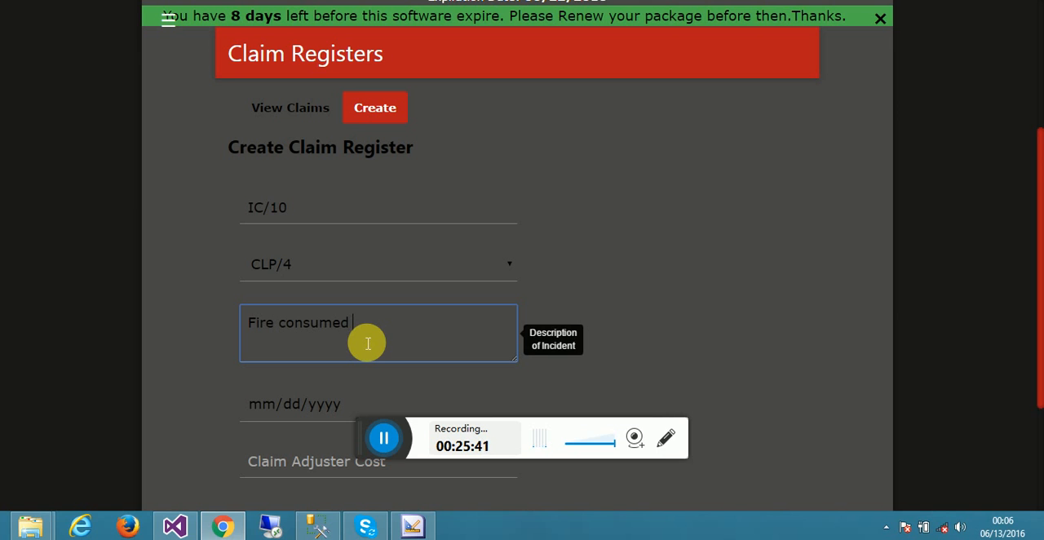
type(" inhone 6")
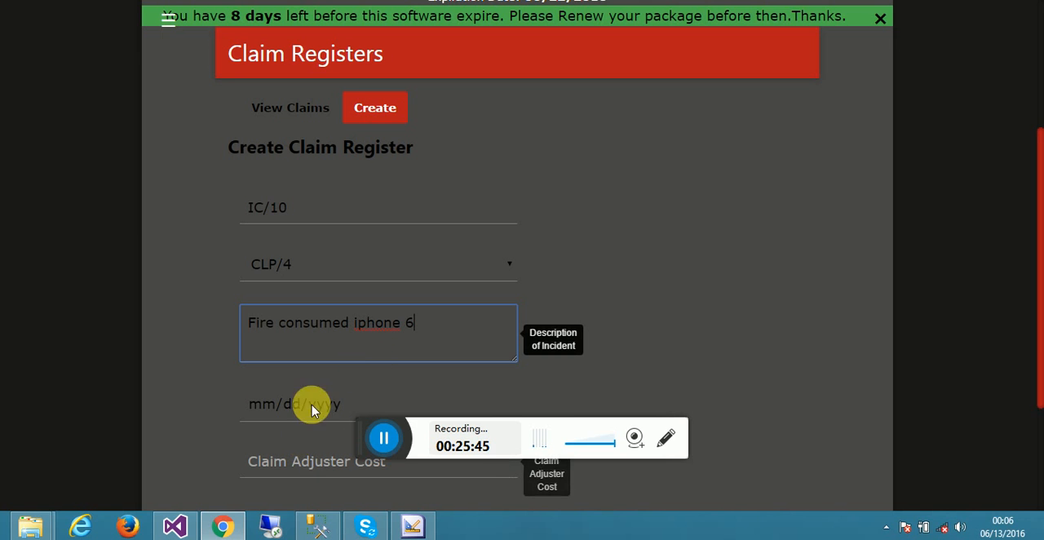
- Set the incident date to 06/13/2016 and the claim adjuster cost to 2000
left_click(379, 391)
left_click(500, 402)
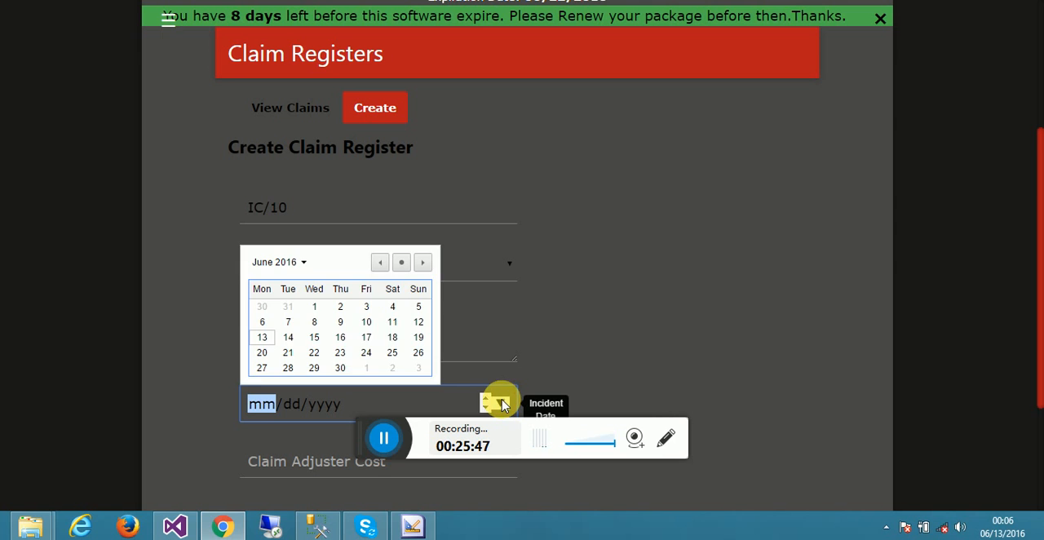
left_click(263, 339)
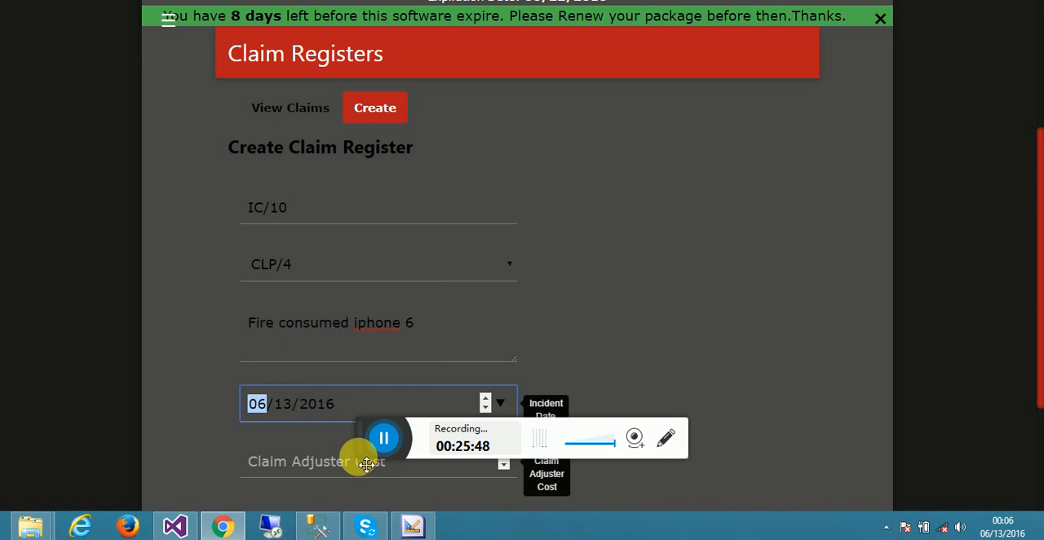
left_click(334, 470)
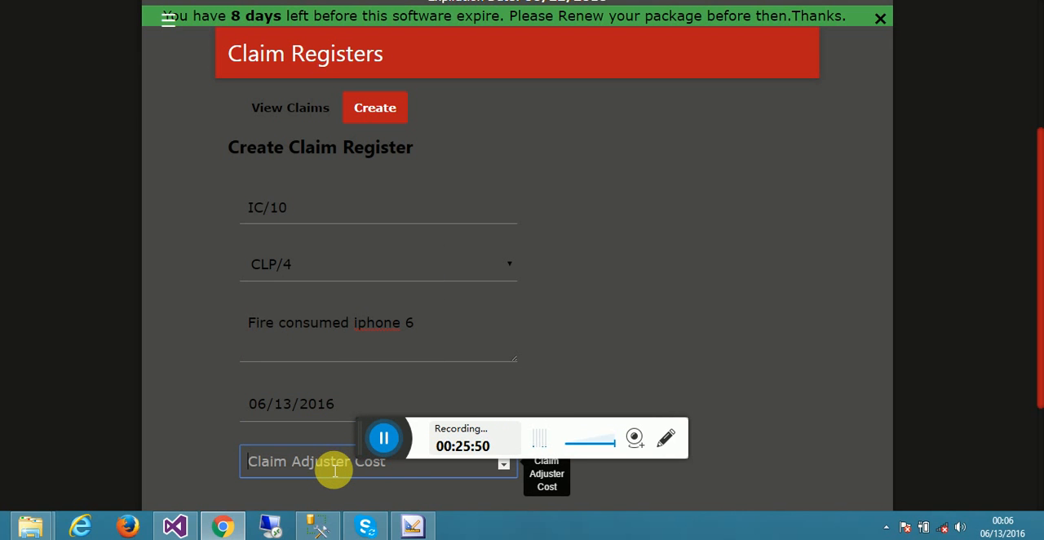
type("2000")
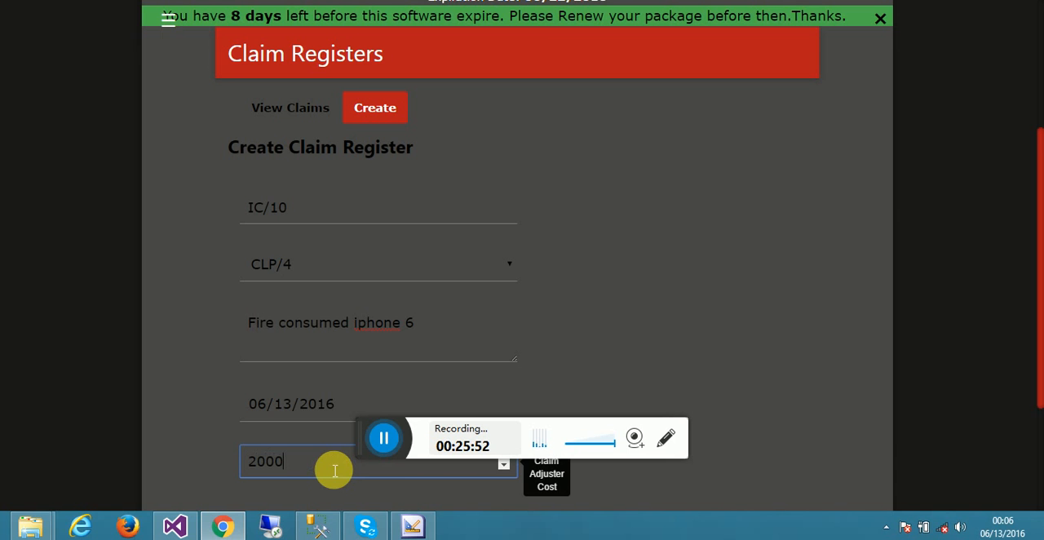
- Set the client cost to 10000 and create the claim register
scroll(1037, 363, "down", 2)
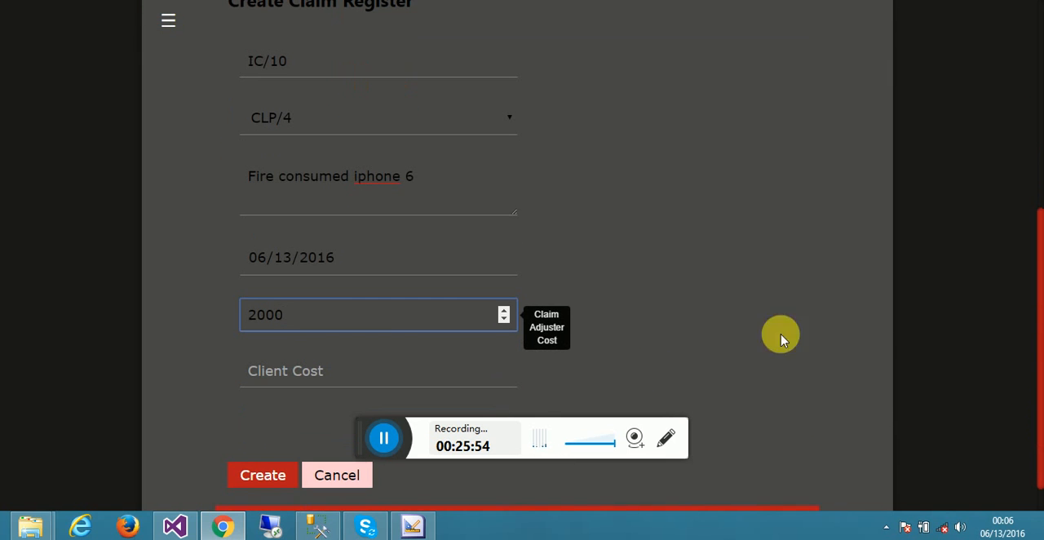
left_click(346, 381)
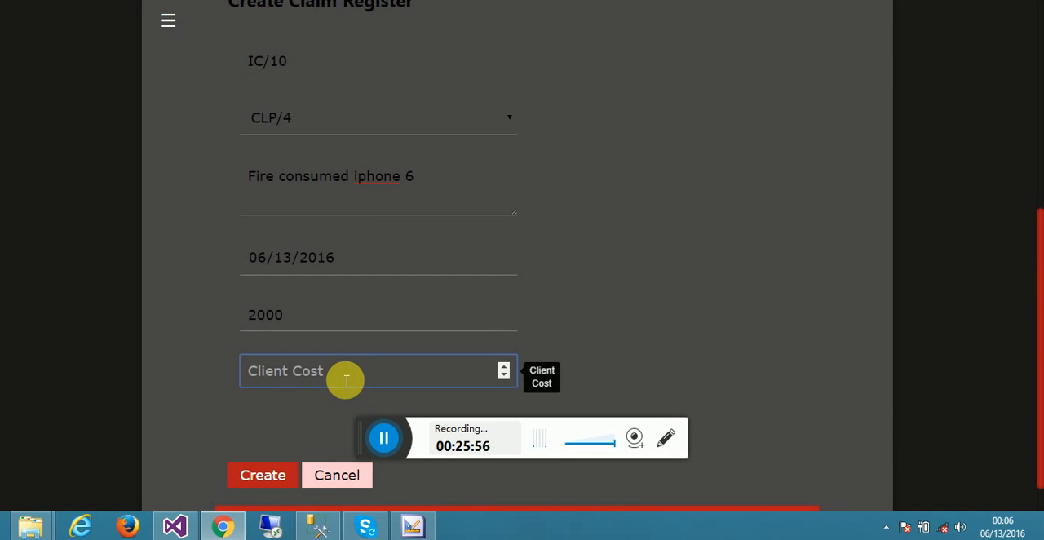
type("10000")
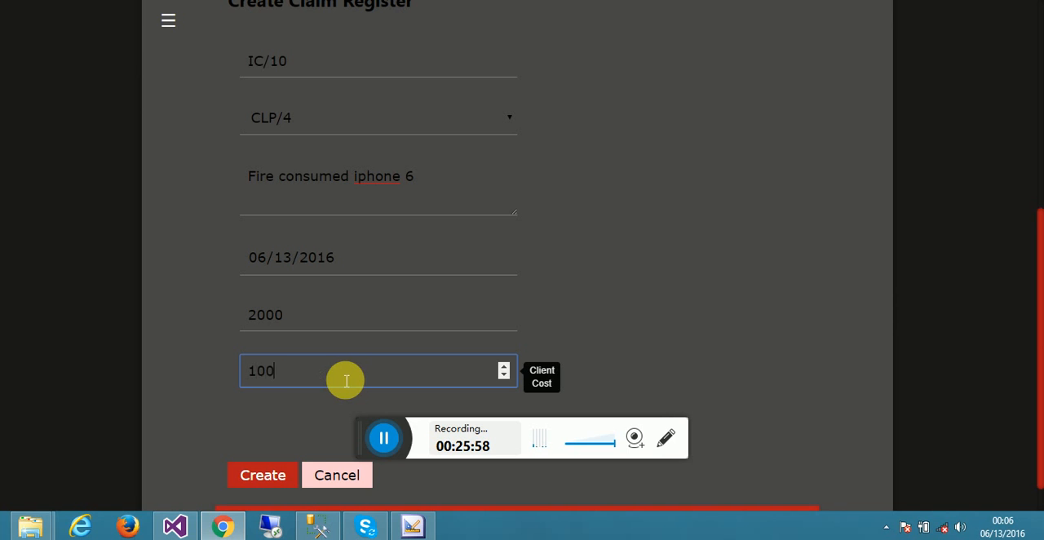
left_click(282, 474)
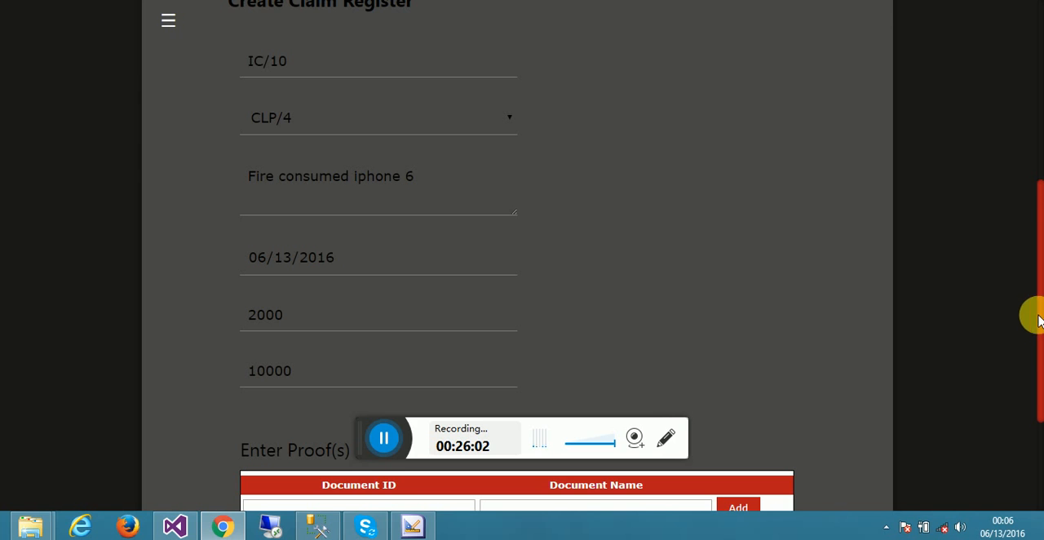
- Enter "doc1" as the document ID in the claim's proofs of incident
left_click_drag(1036, 317, 1036, 422)
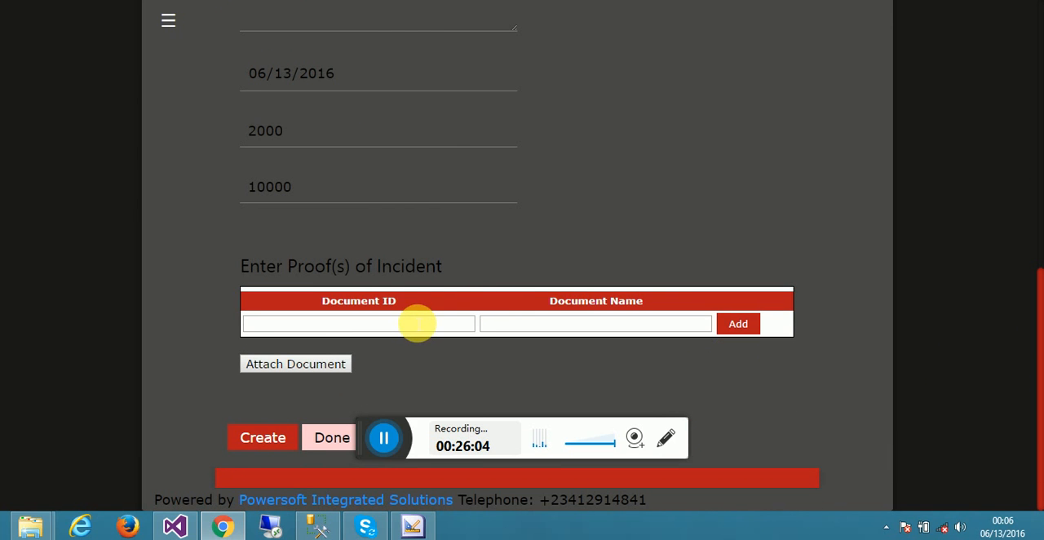
left_click(417, 324)
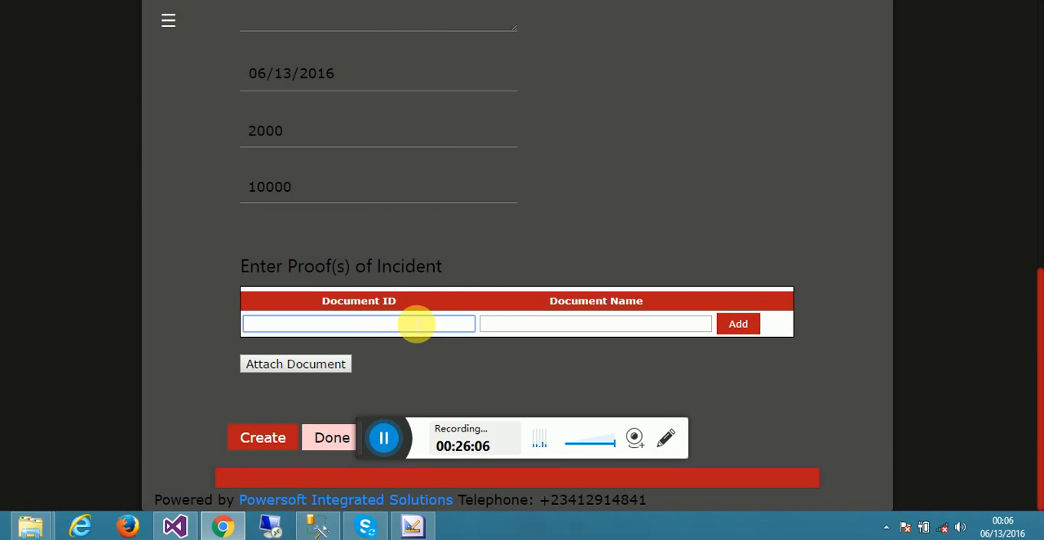
type("doc1")
key("Tab")
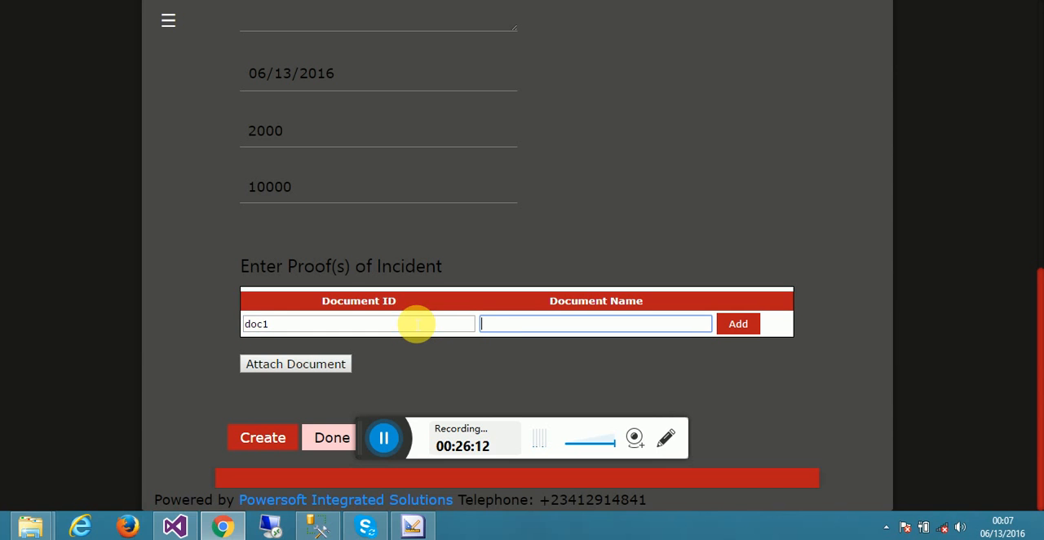
- Name the proof document "Document of claims" and add it to the proofs of incident
type("Document of s")
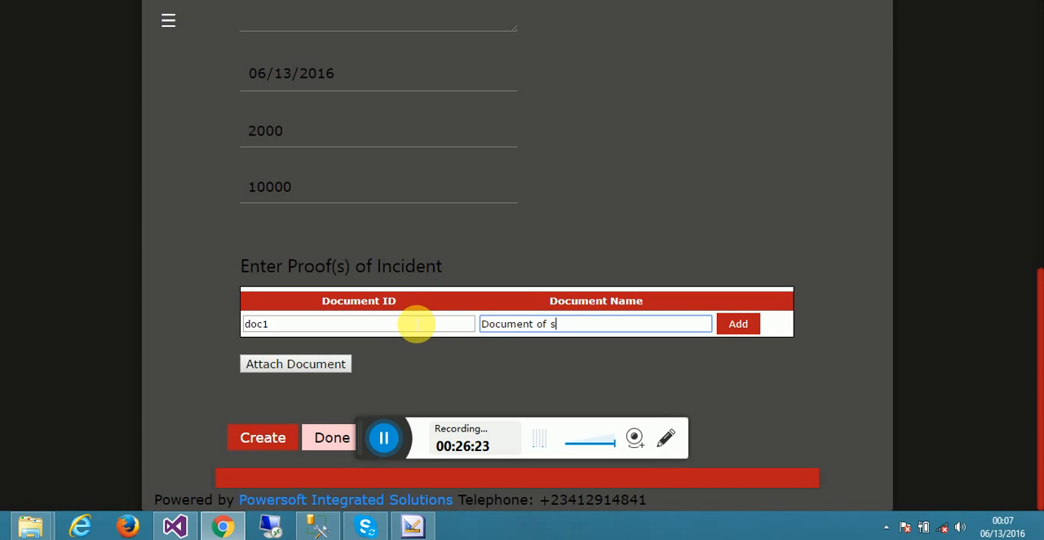
key("BackSpace")
type("claims")
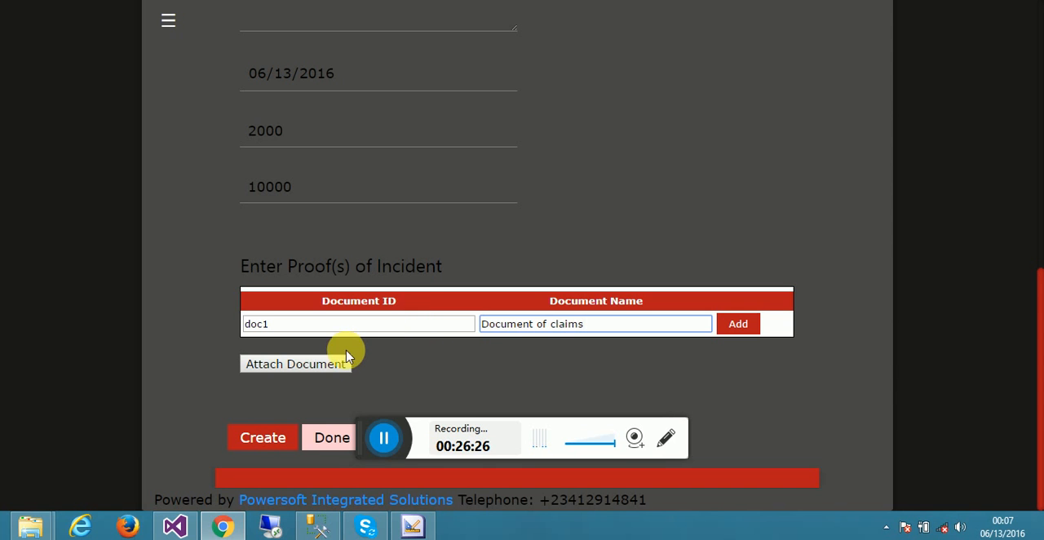
left_click(755, 326)
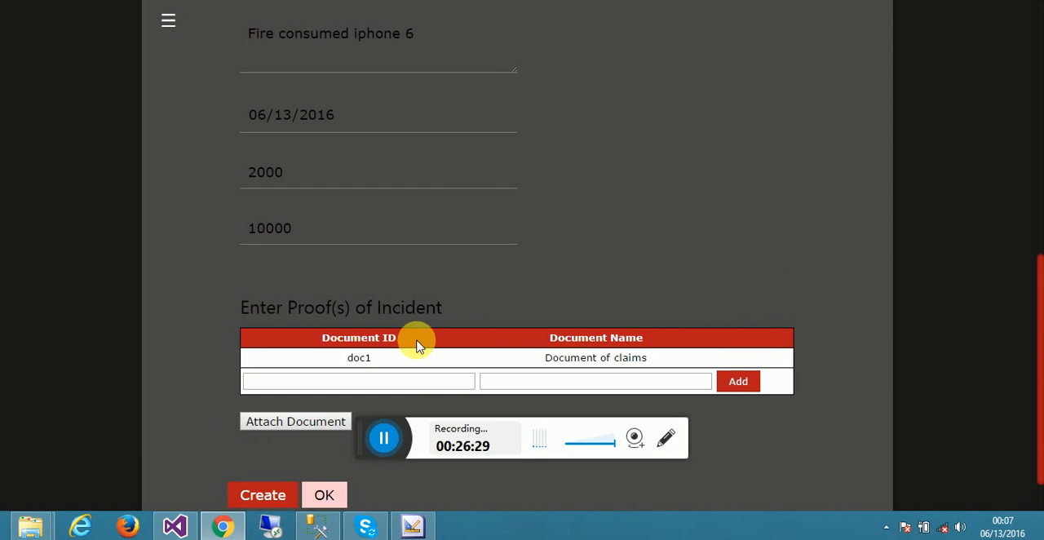
- Try to choose a file from the Pictures library as the claim's attached document
left_click(257, 430)
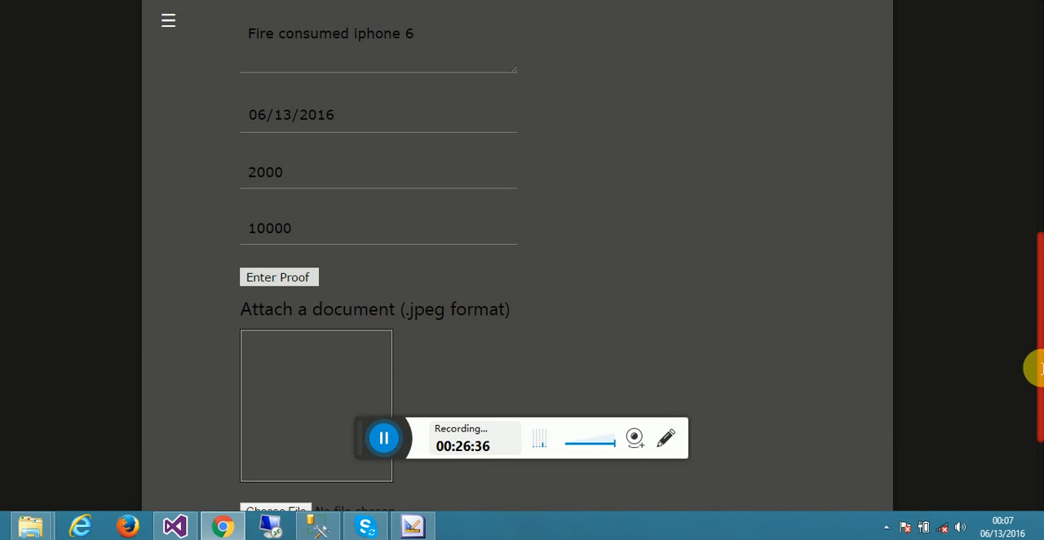
left_click_drag(1038, 374, 1038, 431)
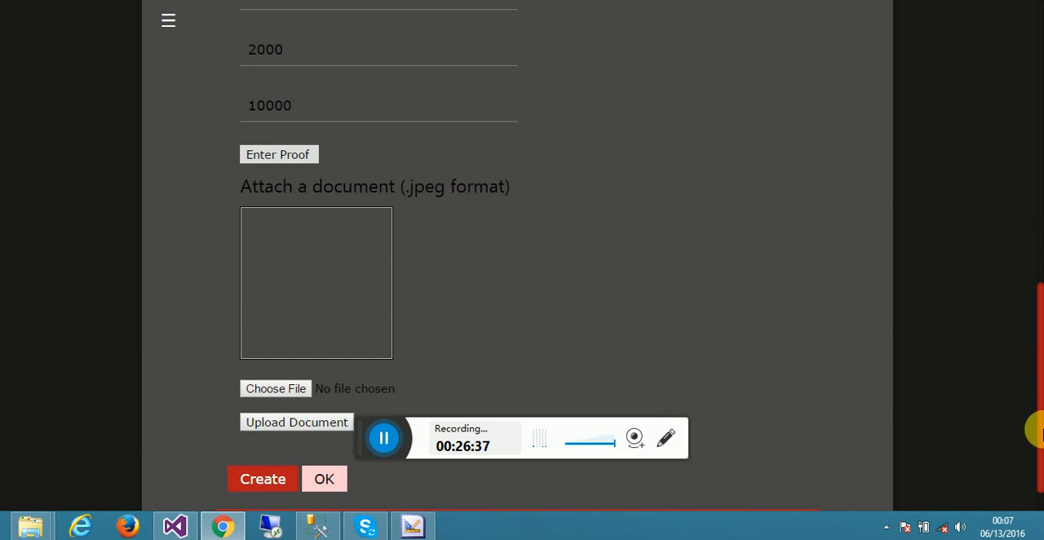
left_click(294, 392)
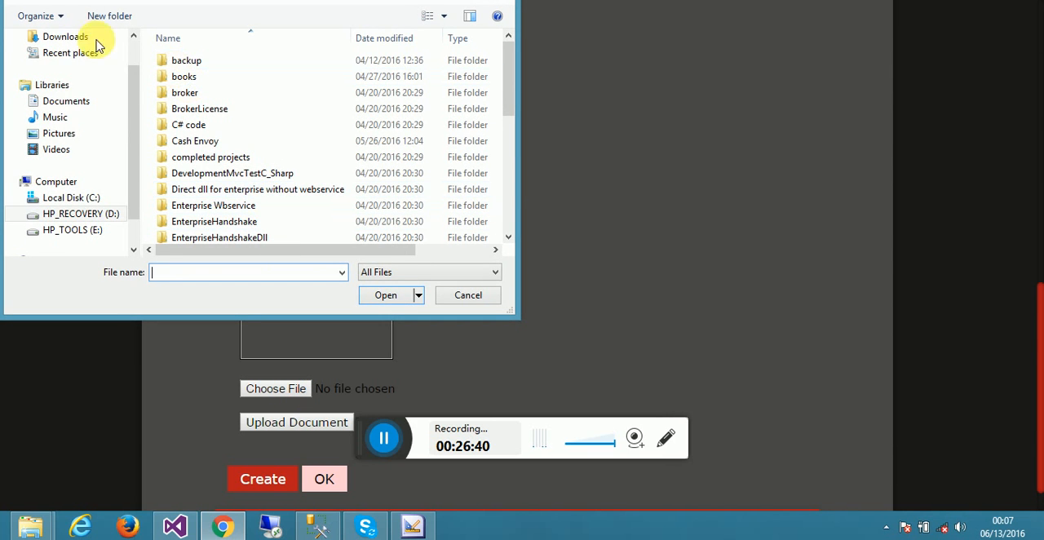
left_click_drag(133, 119, 121, 37)
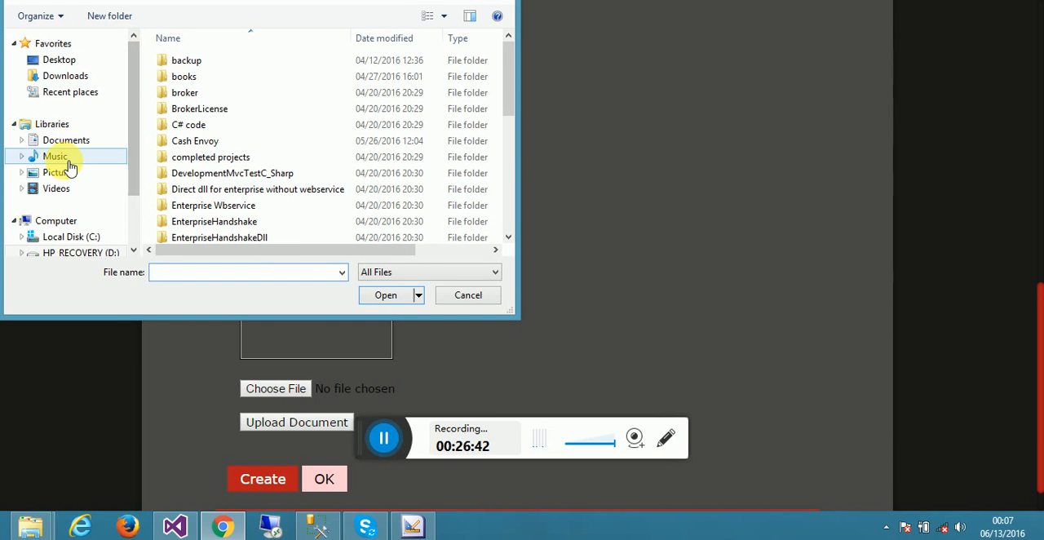
left_click(65, 172)
double_click(196, 70)
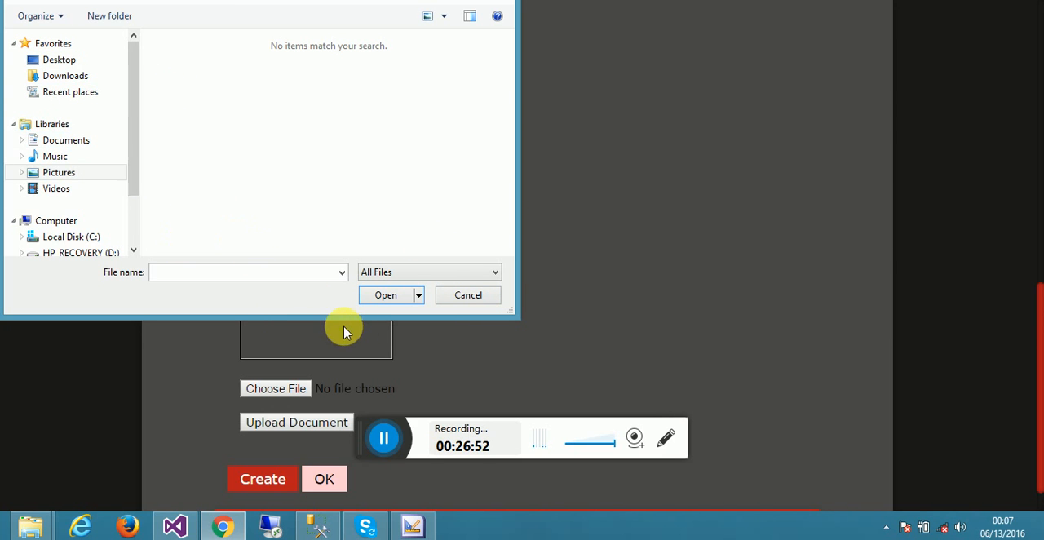
left_click(477, 302)
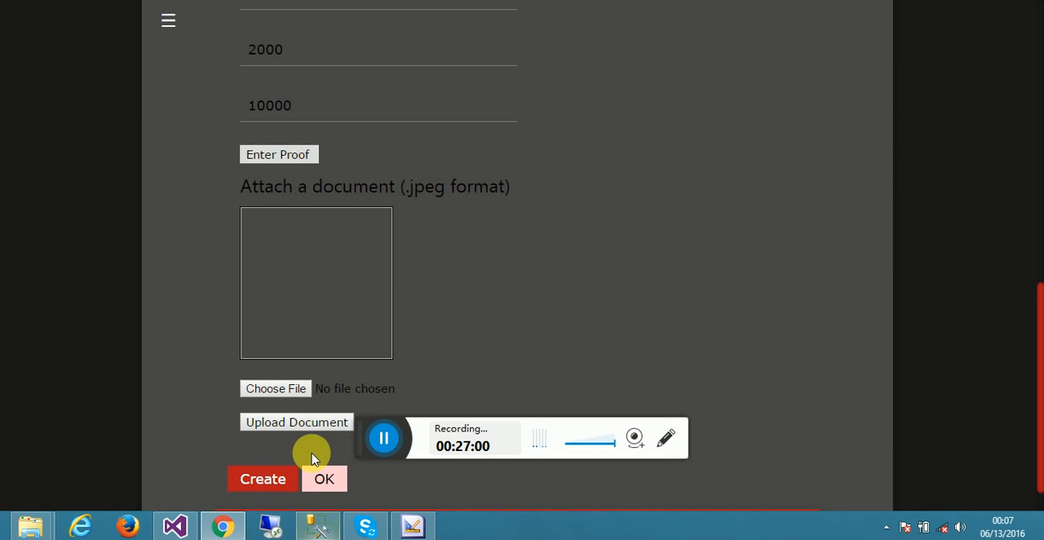
- Finish the claim without an attachment and open a blank claim register form
left_click(322, 481)
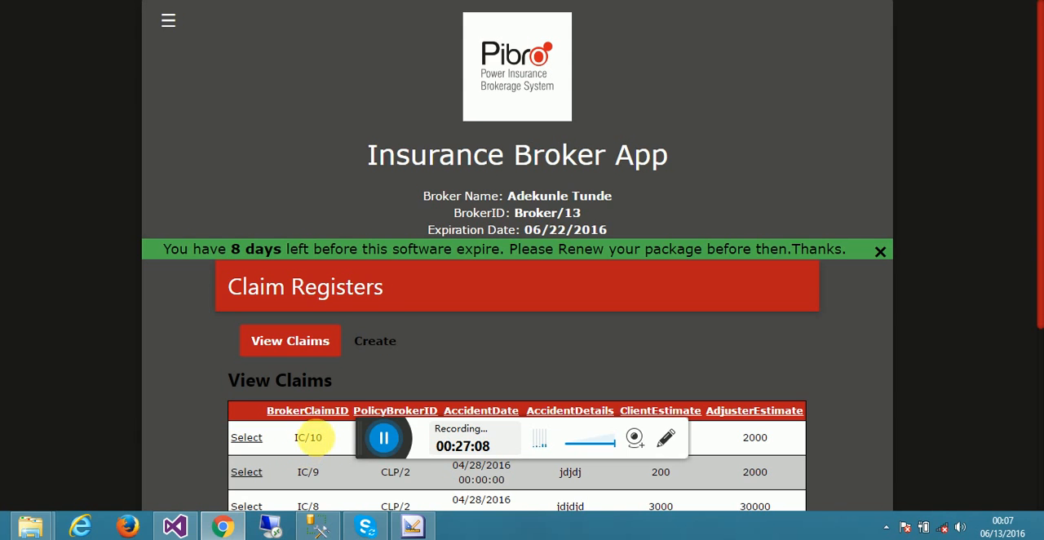
left_click(371, 350)
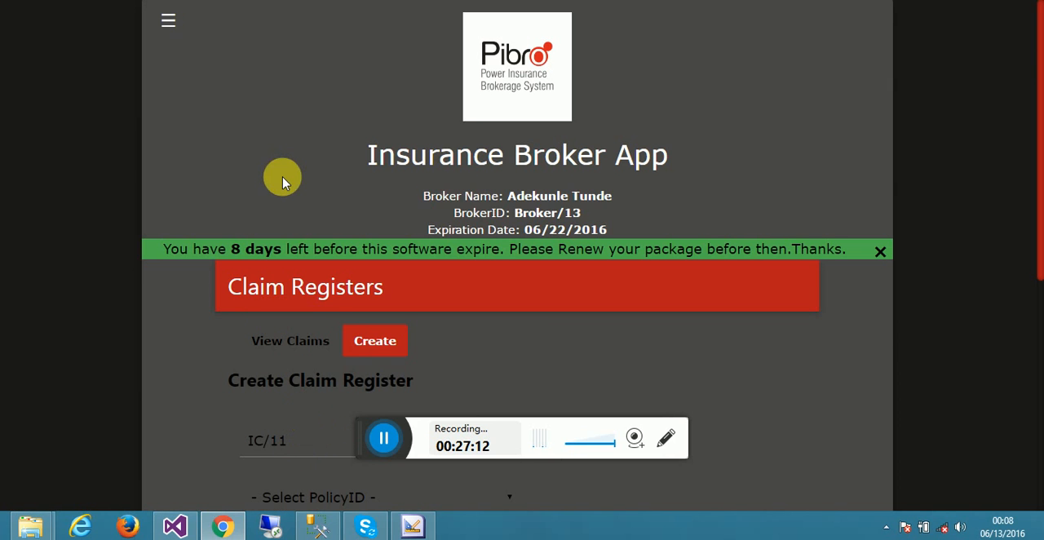
- Open the register details of claim IC/10 from the list of claims
left_click(172, 22)
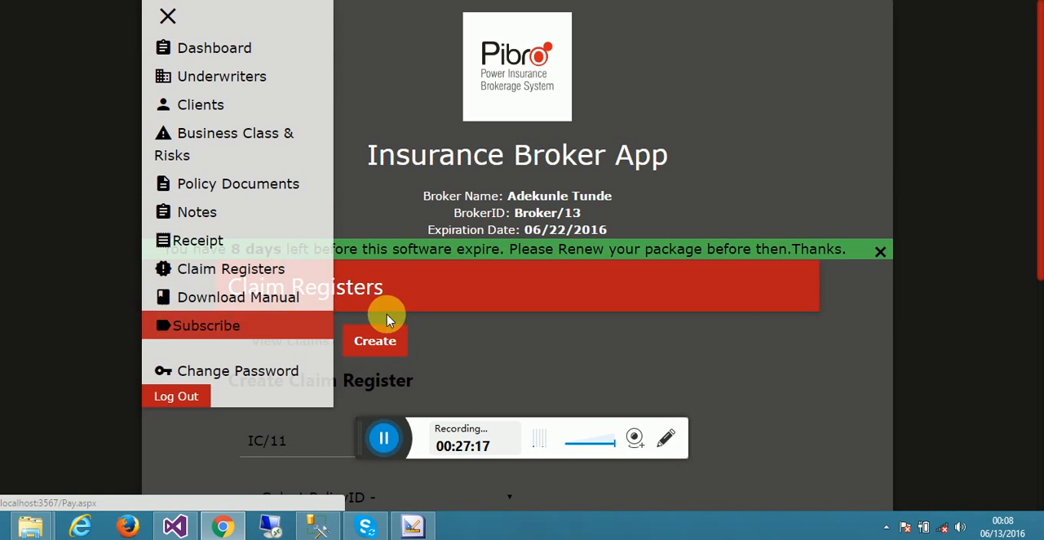
left_click(172, 28)
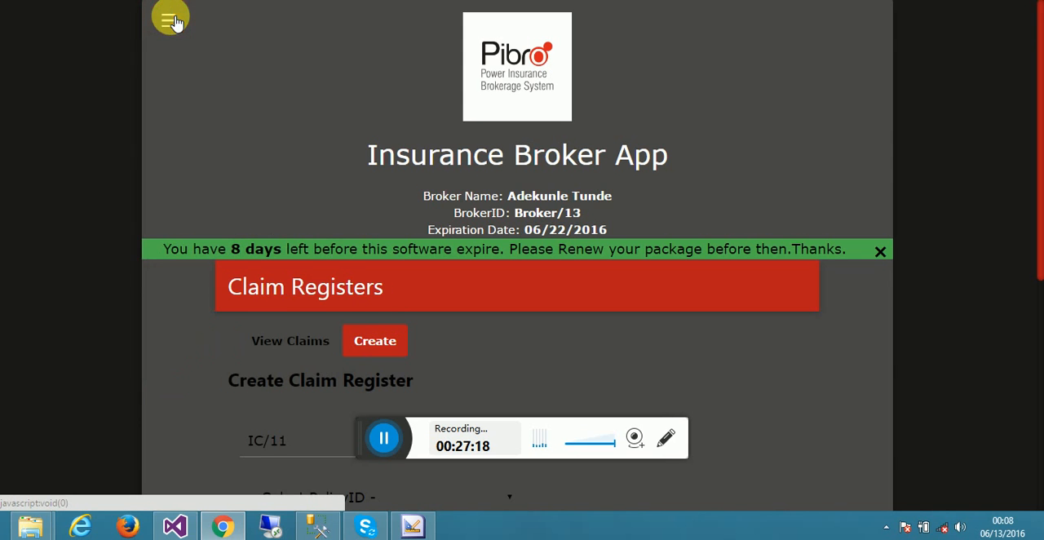
left_click(275, 334)
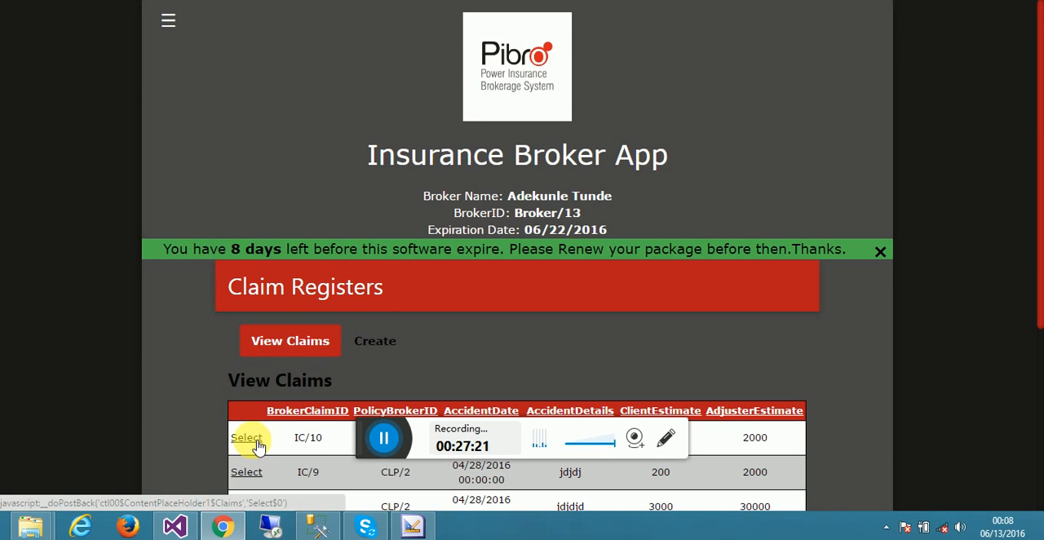
left_click(250, 440)
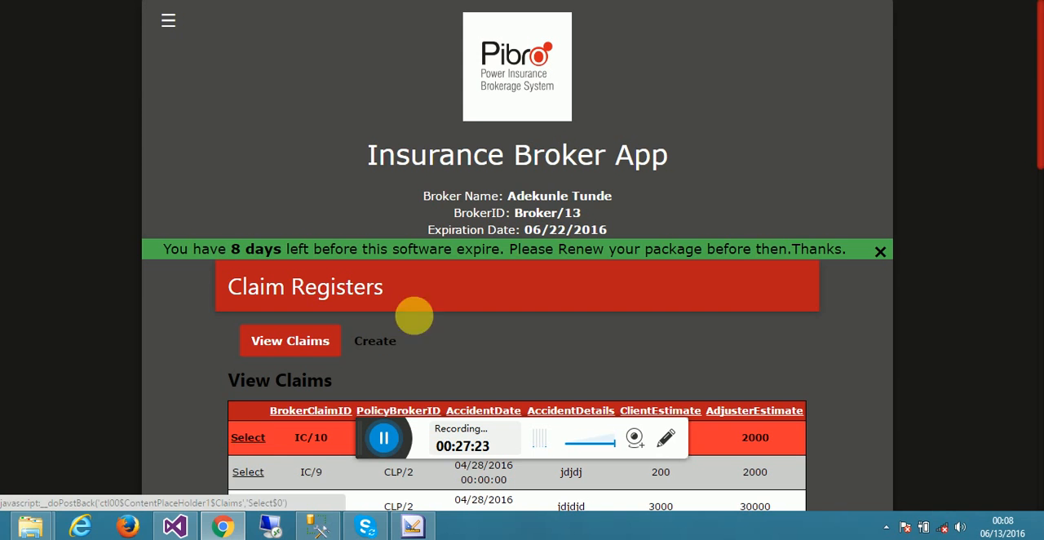
left_click_drag(1037, 123, 1040, 373)
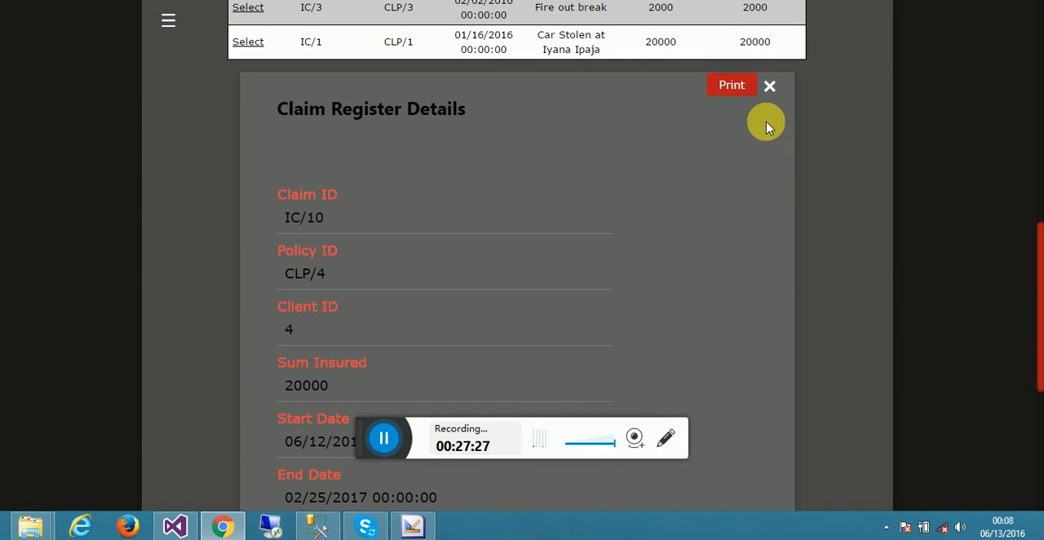
- View the printable Claims Report for claim IC/10 and close the claim's register details
left_click(735, 88)
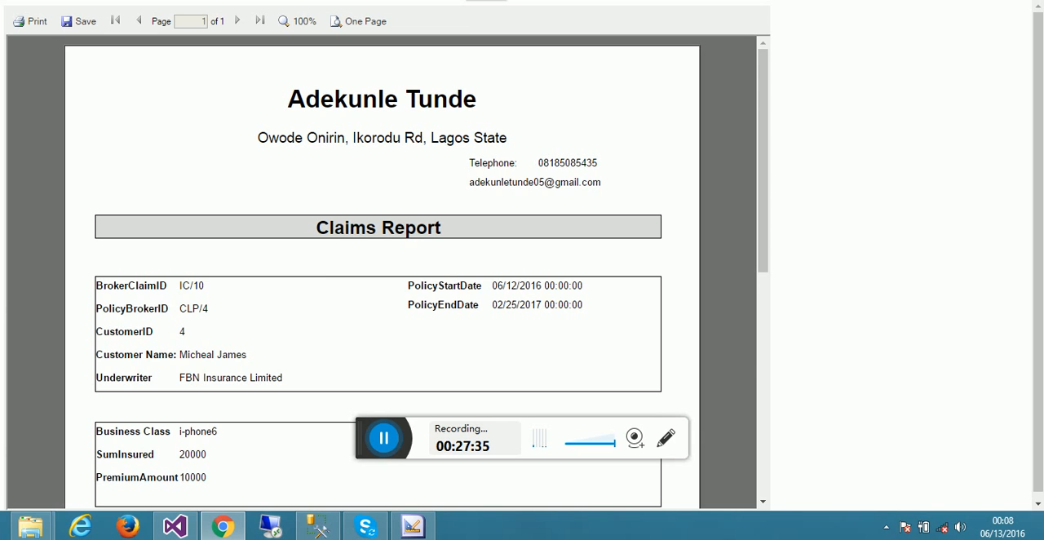
key("ctrl+Tab")
key("ctrl+shift+Tab")
key("ctrl+shift+Tab")
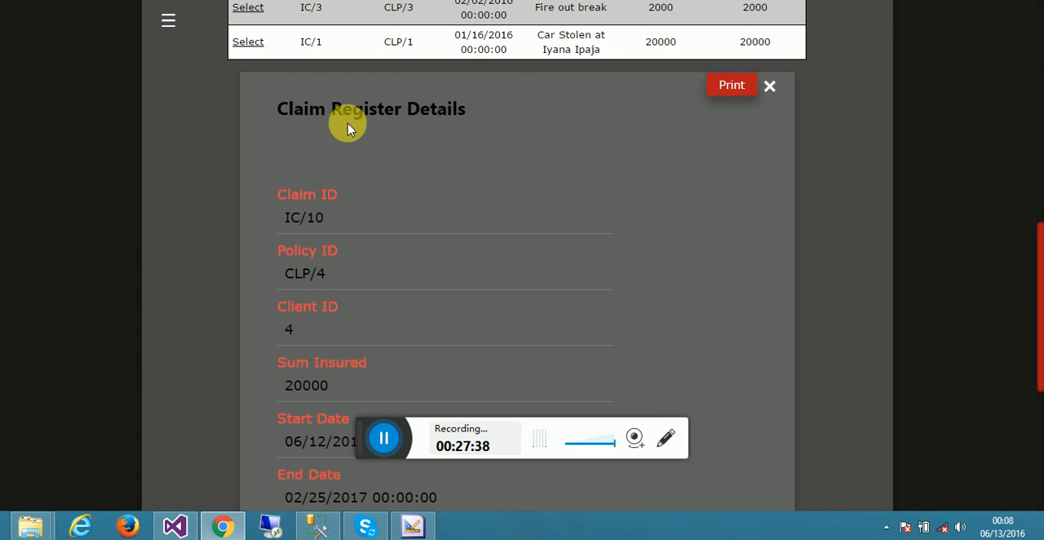
left_click(771, 86)
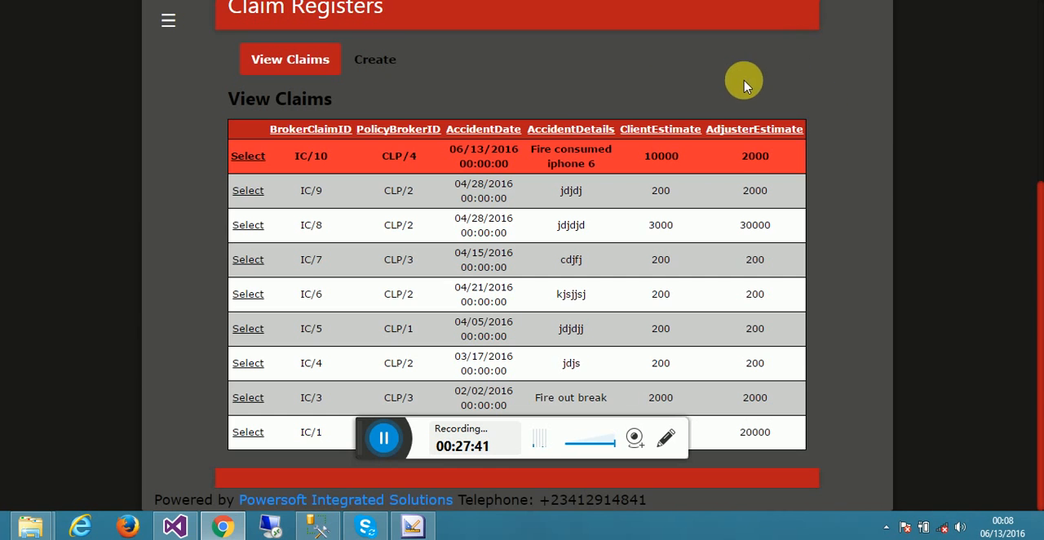
- Download the application's manual and show manual.zip in its download folder
left_click(172, 23)
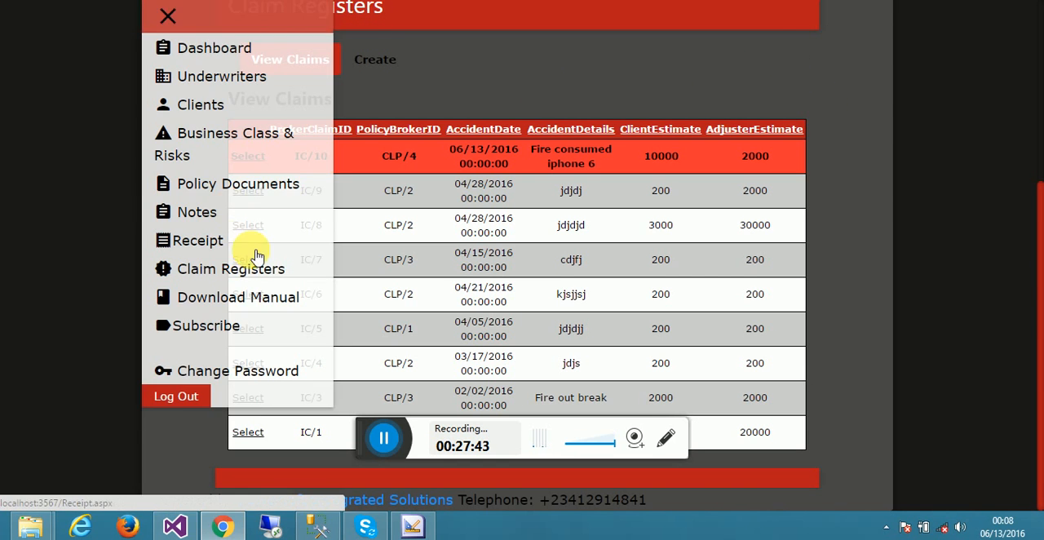
left_click(242, 299)
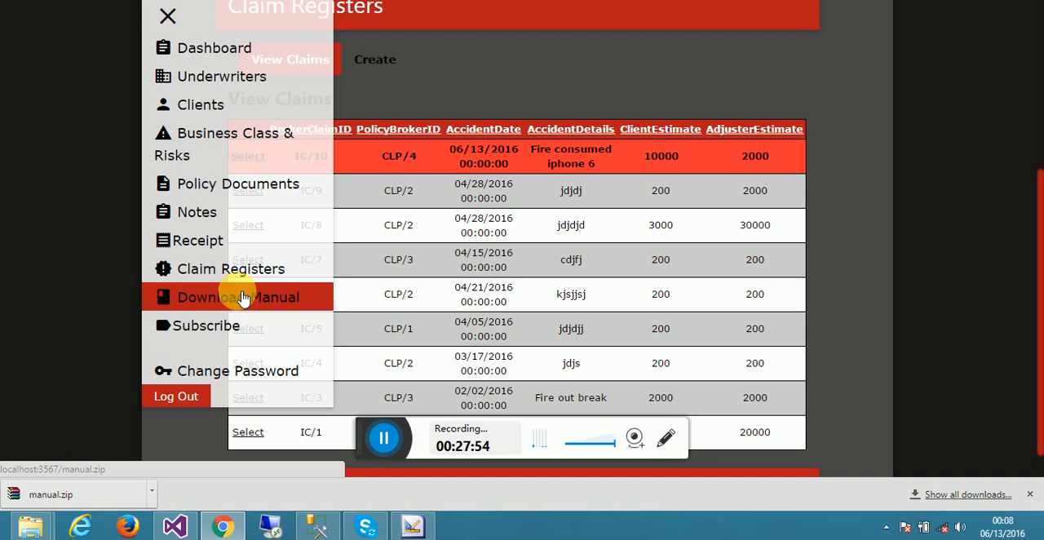
right_click(29, 496)
left_click(57, 458)
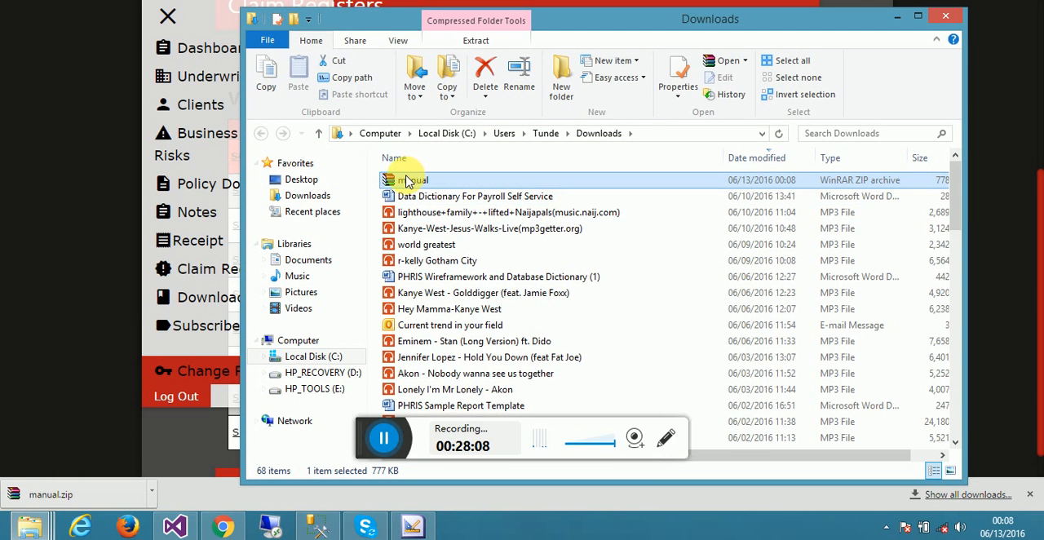
- Extract manual.zip directly into the Downloads folder
right_click(407, 180)
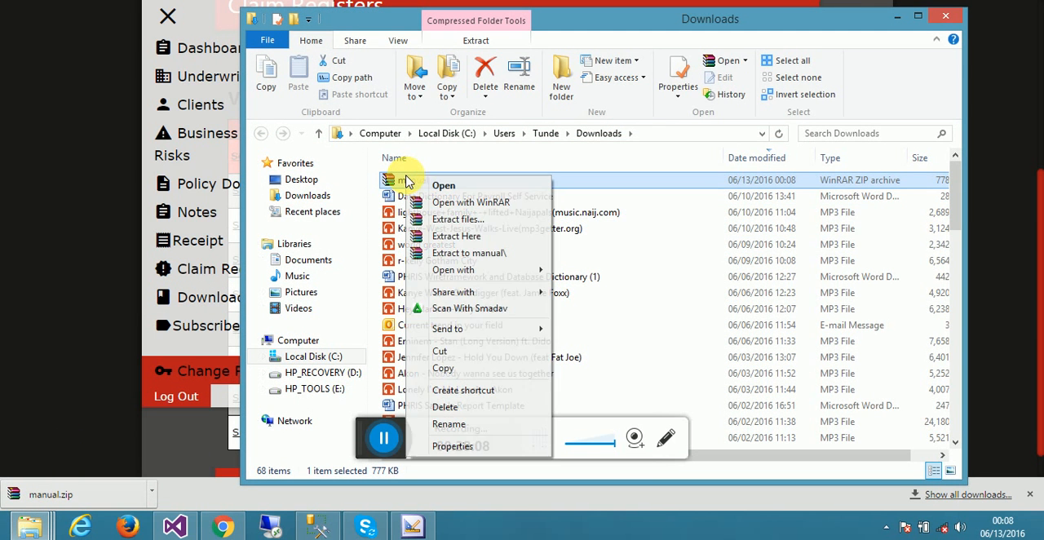
left_click(468, 237)
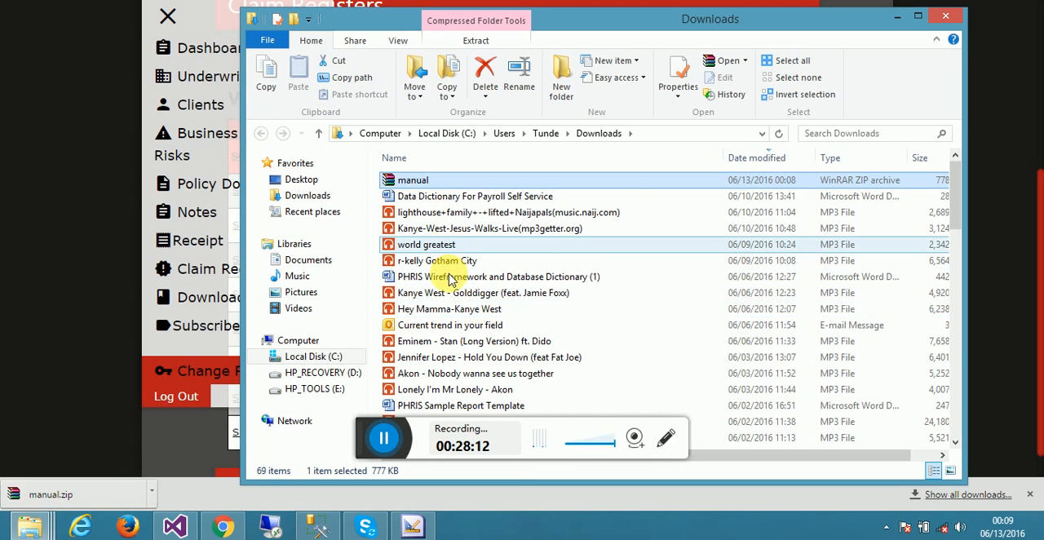
- Look for the extracted manual among the Downloads files whose names start with "m"
key("m")
key("m")
key("m")
key("m")
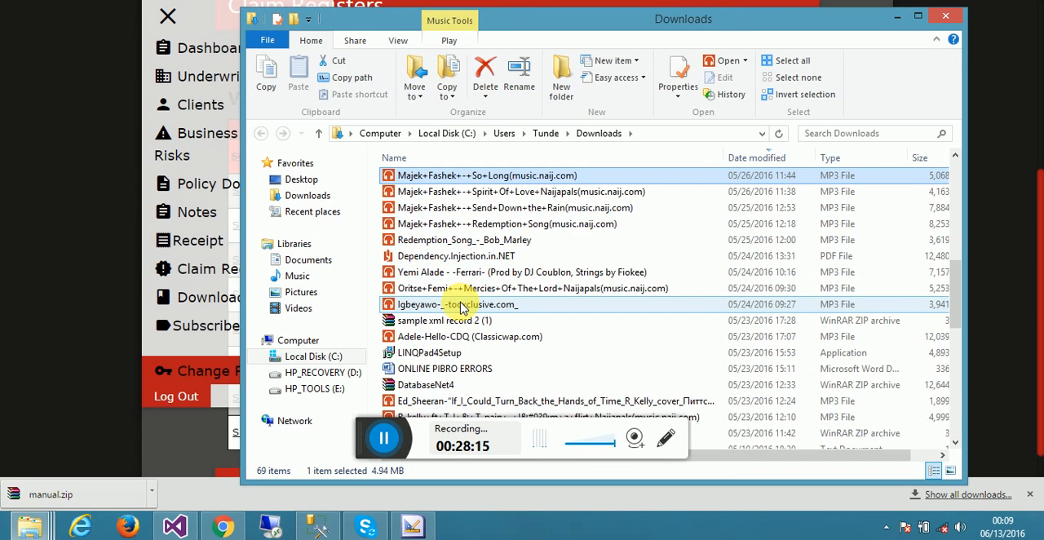
key("m")
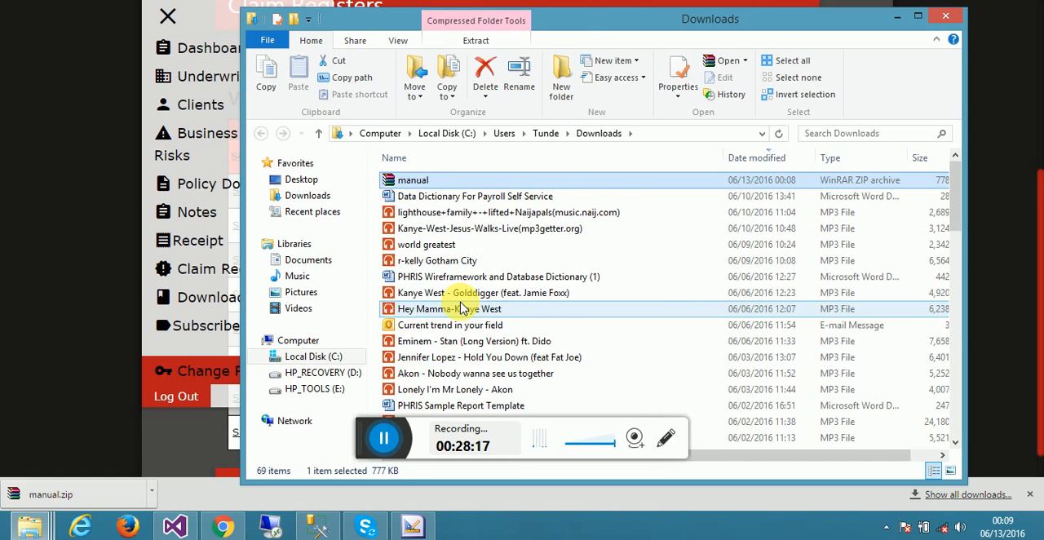
key("m")
key("m")
key("m")
key("m")
key("m")
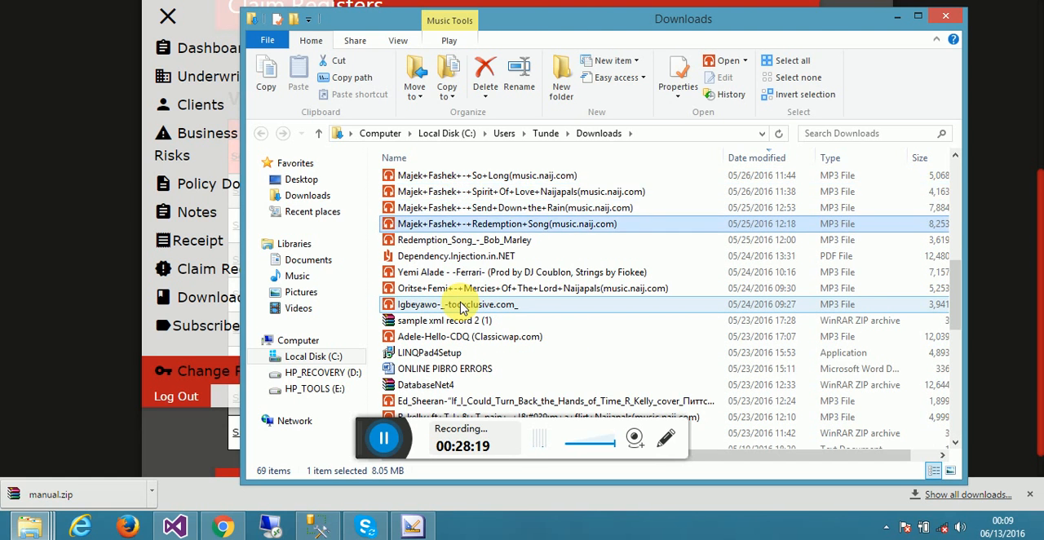
key("m")
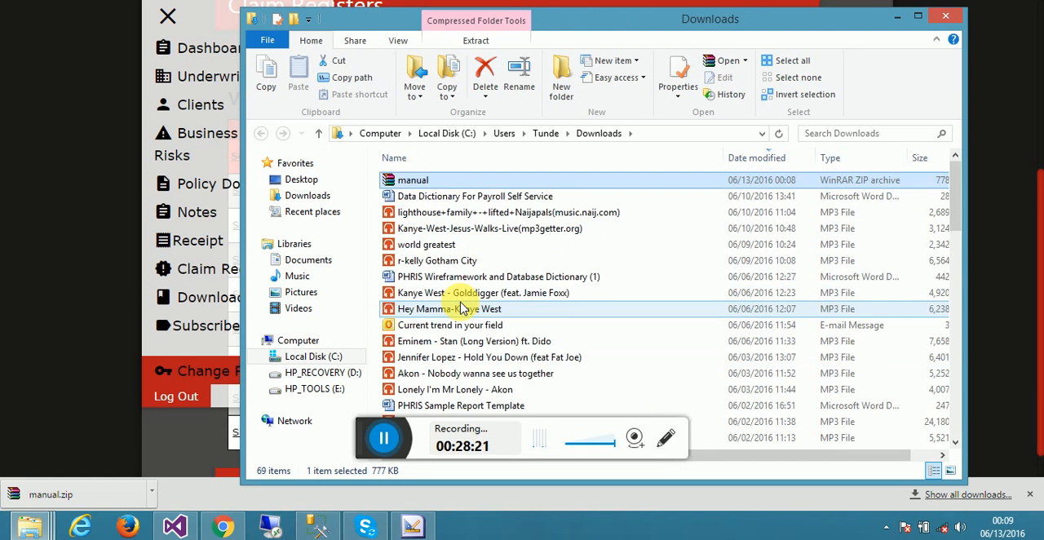
- Try to extract manual.zip into the Downloads folder once more
right_click(409, 184)
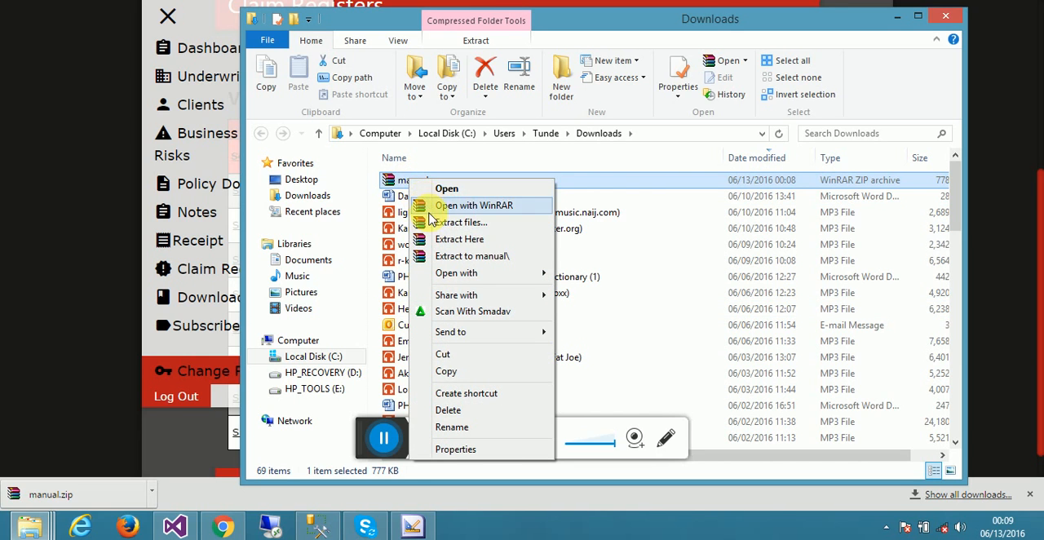
left_click(459, 239)
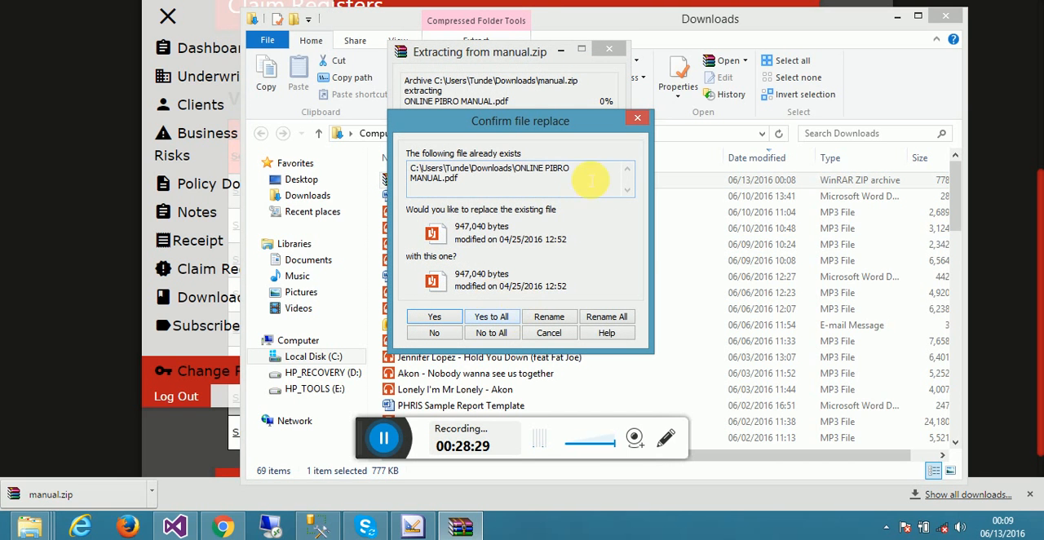
left_click(635, 121)
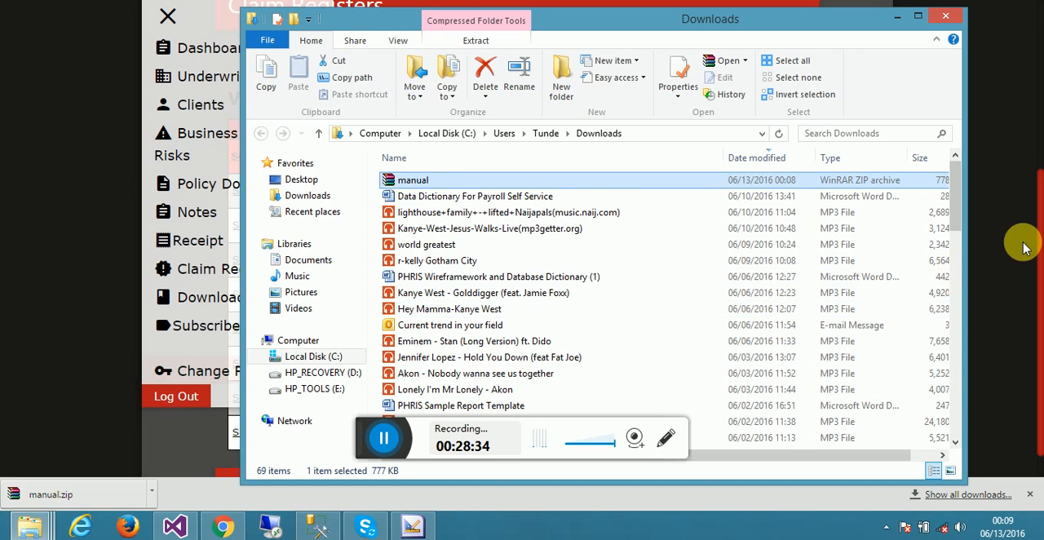
- Check which file manual.zip contains by viewing the archive in WinRAR, and close it
left_click_drag(958, 179, 965, 104)
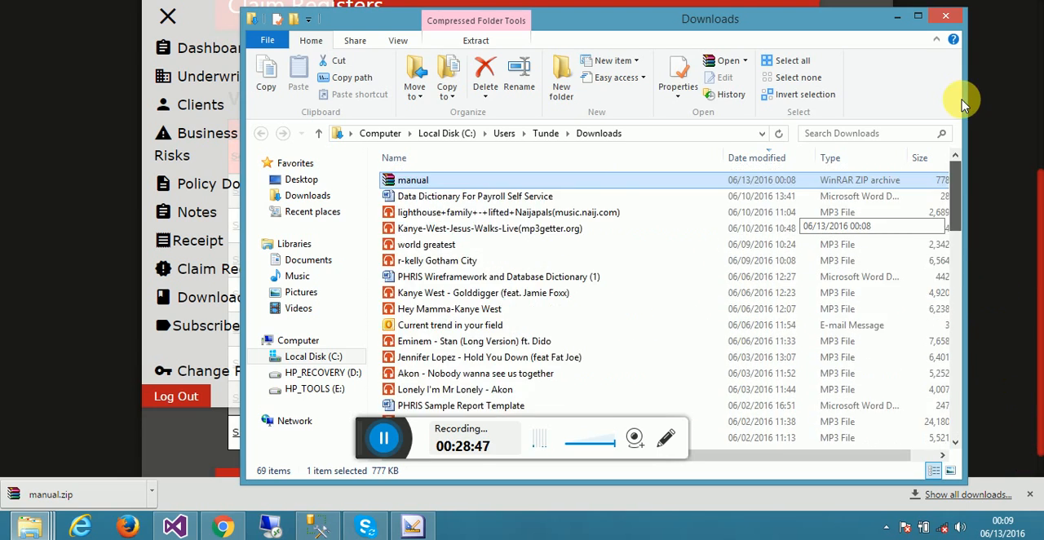
double_click(494, 178)
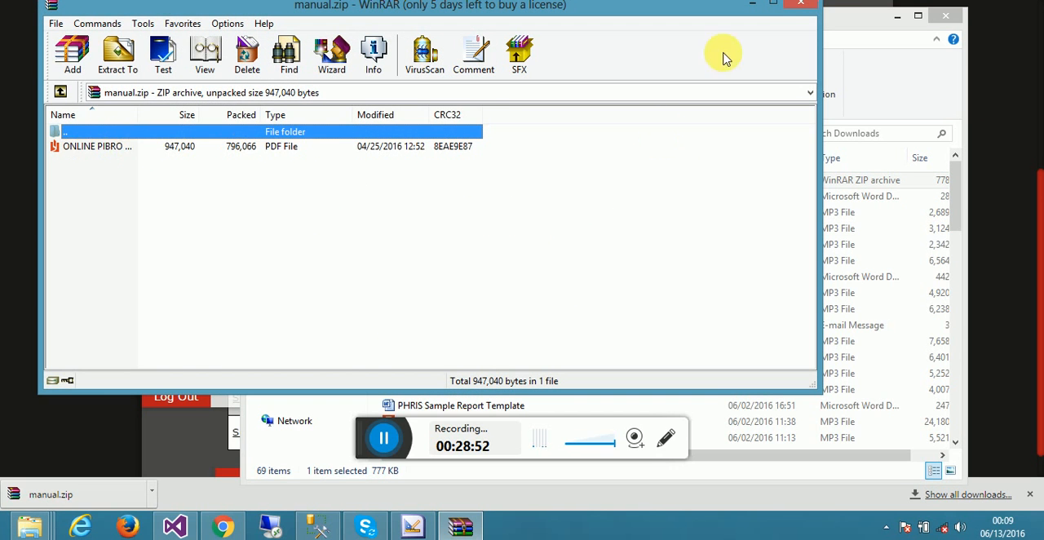
left_click(800, 6)
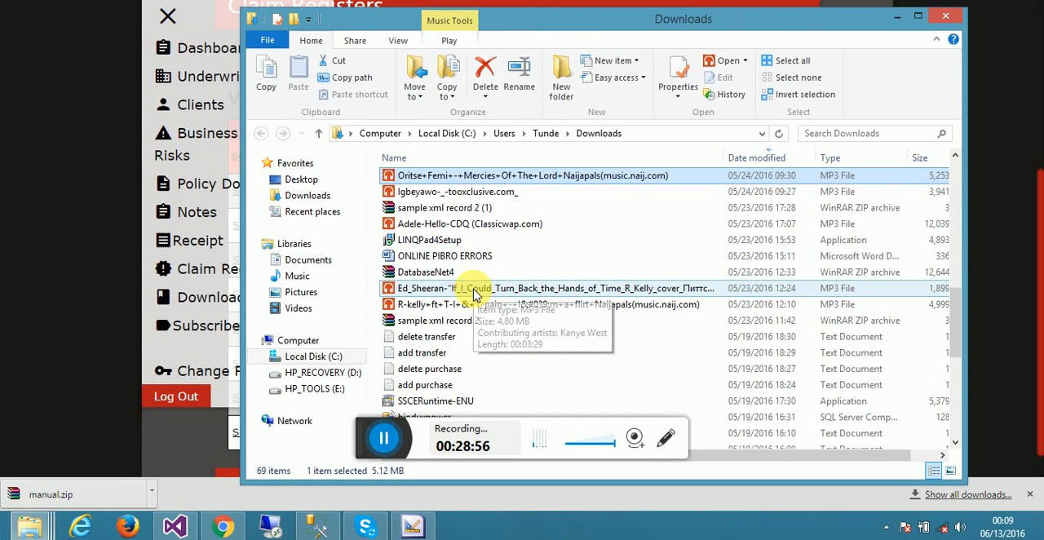
- Look for the ONLINE PIBRO MANUAL file among the Downloads files whose names start with "on"
type("on")
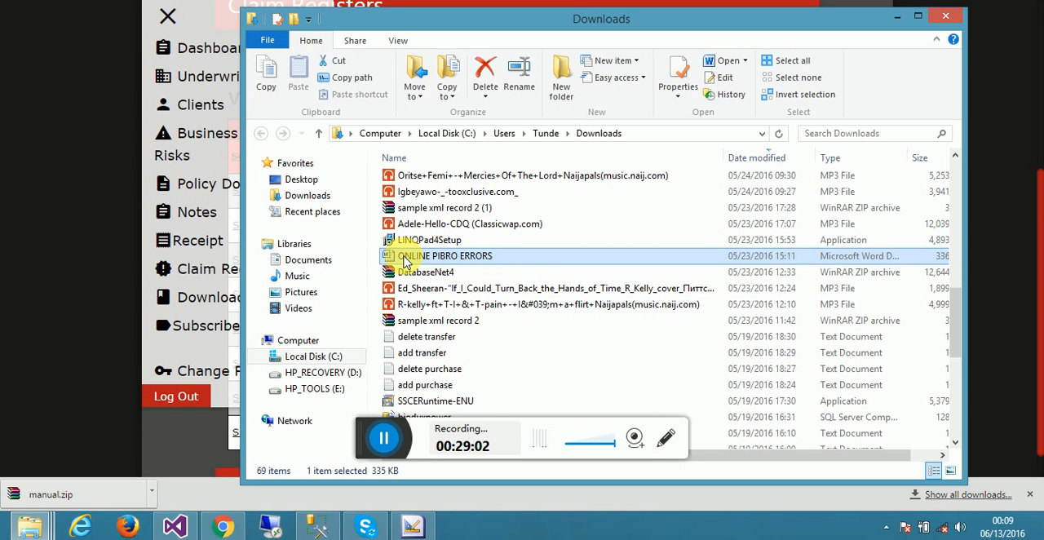
type("on")
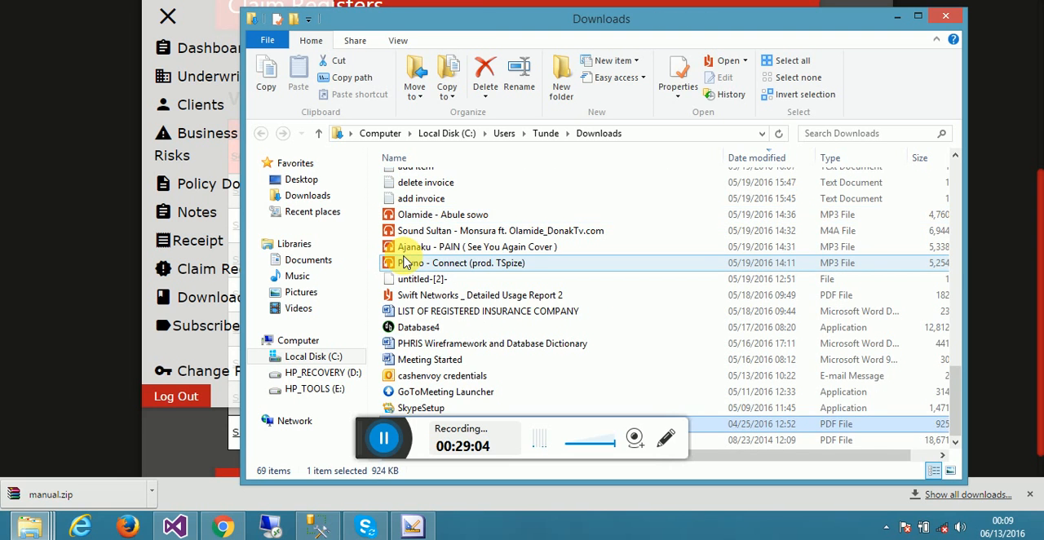
type("ol")
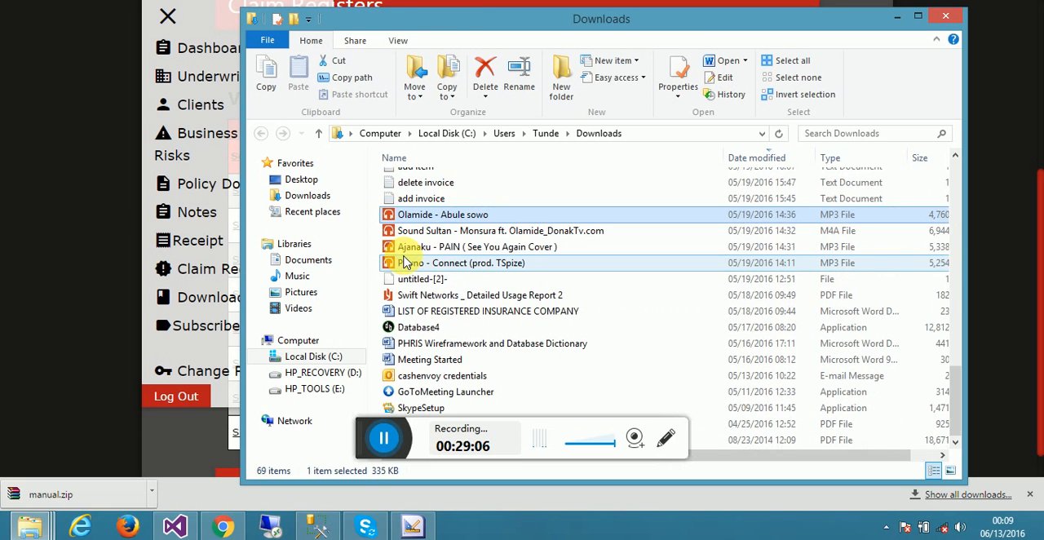
type("on")
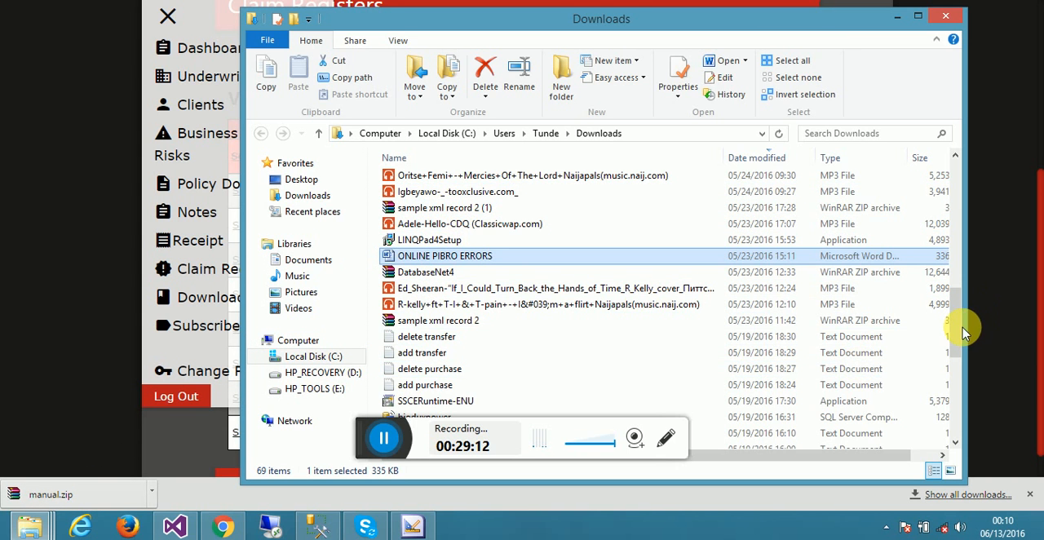
- Copy the manual.zip archive from the Downloads folder to the clipboard
scroll(959, 261, "up", 2)
left_click_drag(959, 261, 939, 158)
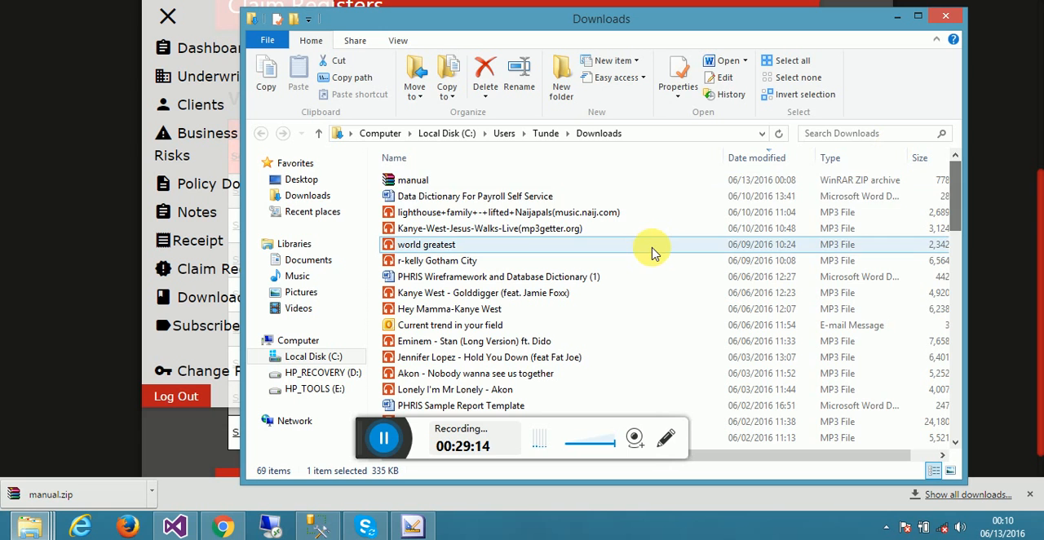
right_click(385, 181)
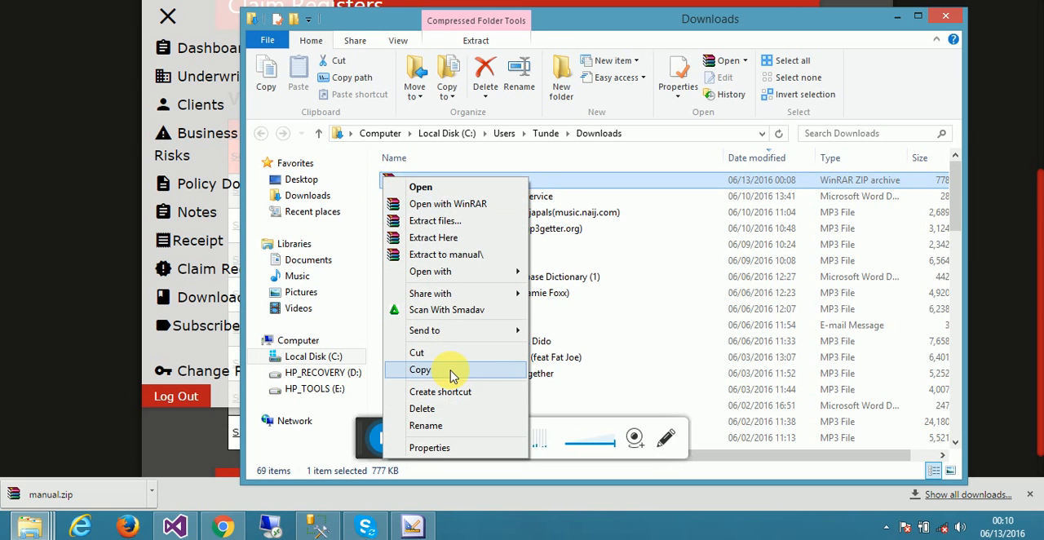
left_click(420, 371)
- Create a new folder on the desktop and paste the copied manual archive into it
key("super+d")
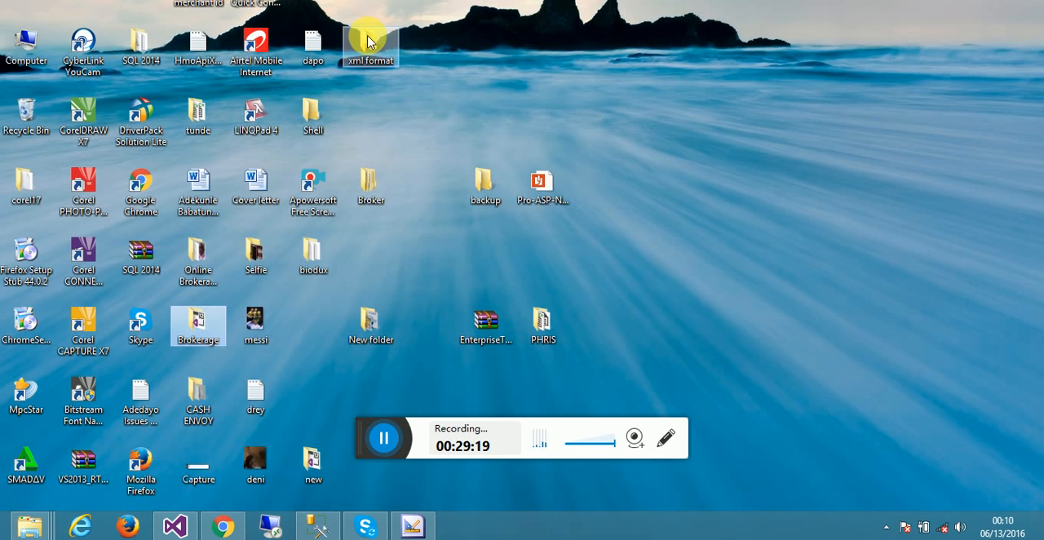
right_click(438, 115)
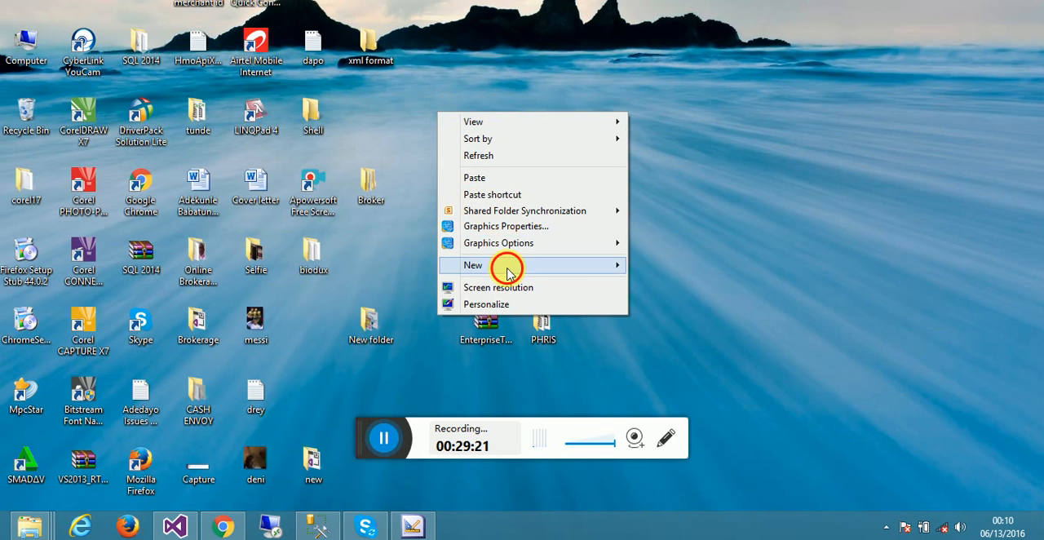
mouse_move(616, 266)
left_click(650, 266)
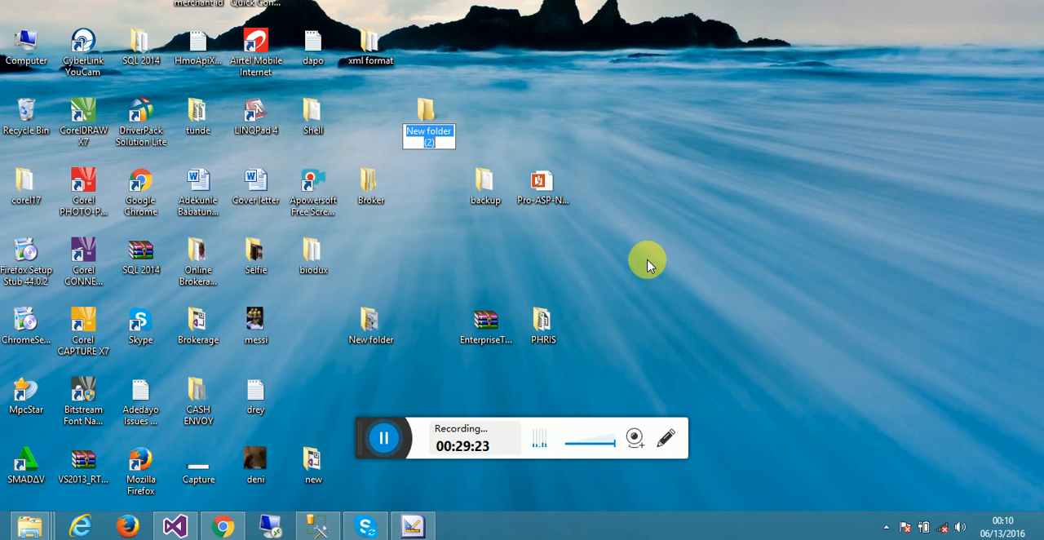
left_click(433, 124)
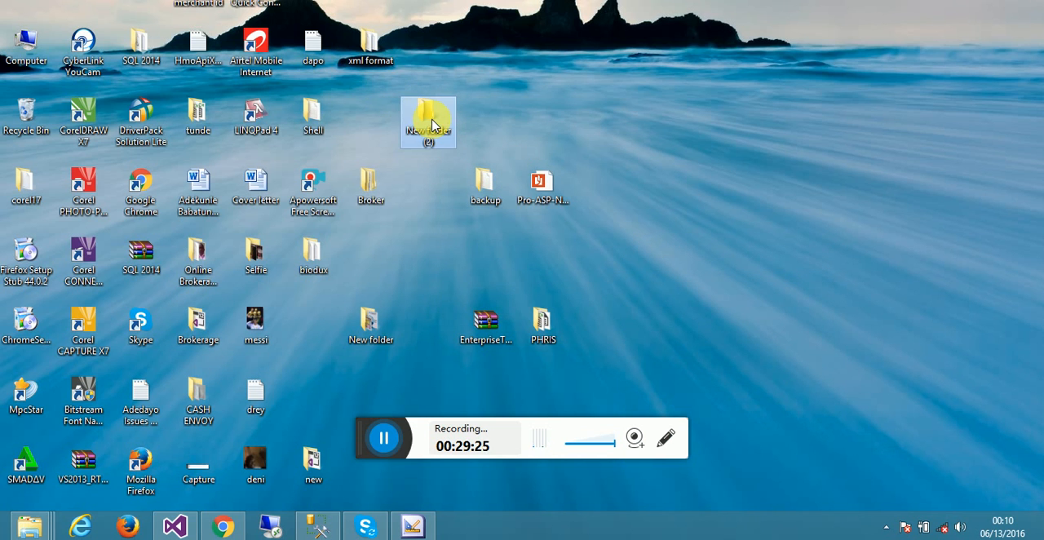
double_click(432, 124)
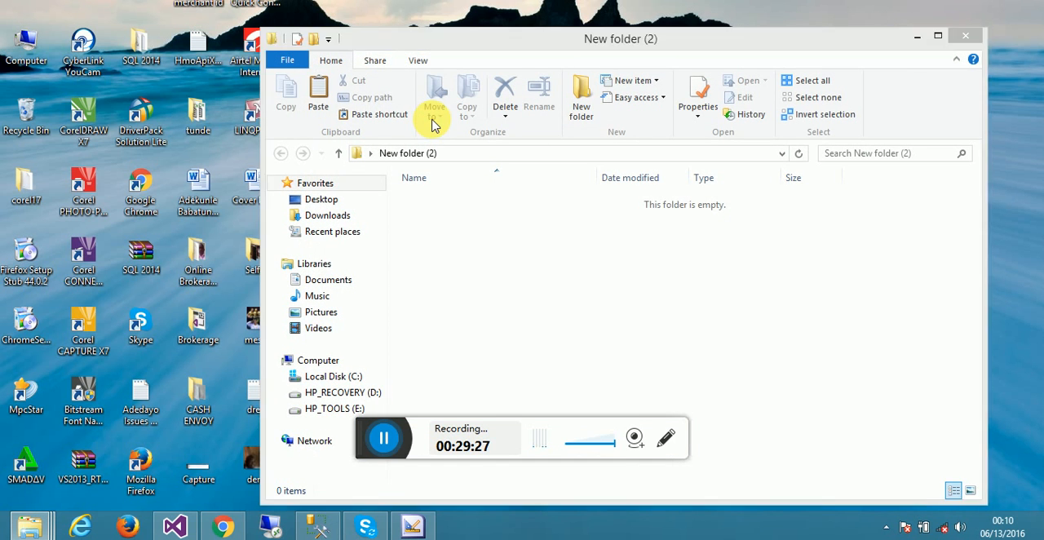
key("ctrl+v")
- Extract the manual archive inside the new folder and open the ONLINE PIBRO MANUAL PDF to read its first page
right_click(421, 204)
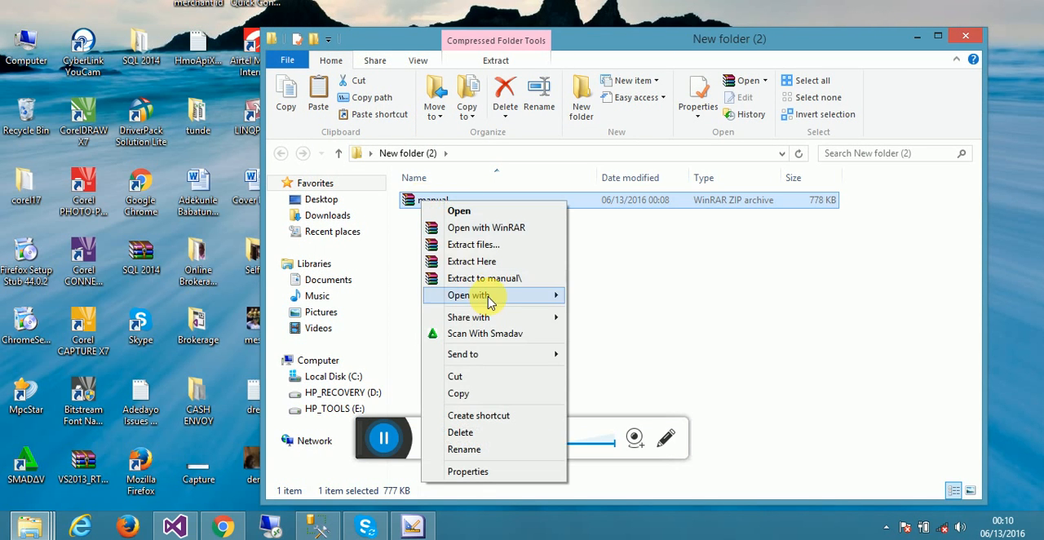
left_click(469, 262)
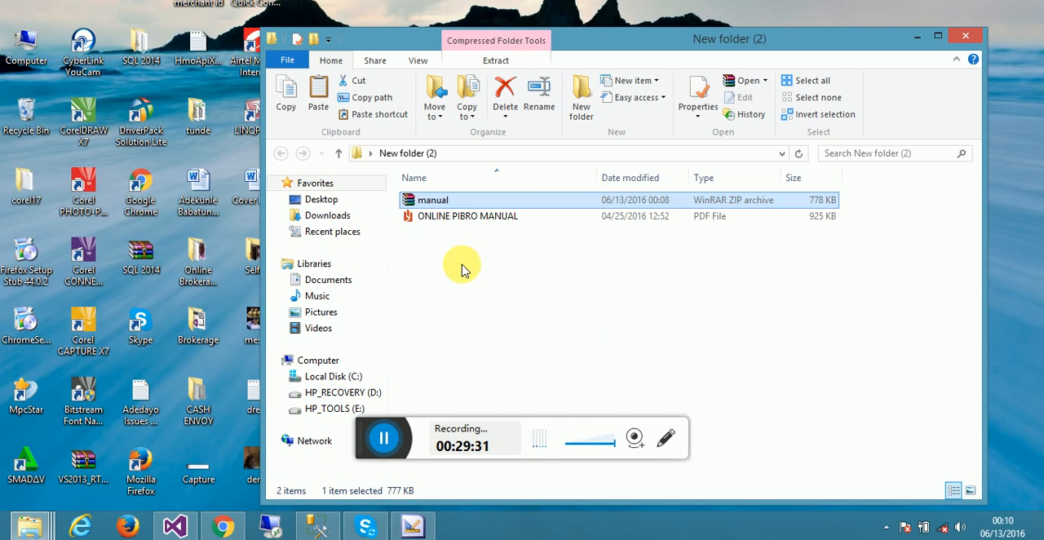
double_click(424, 218)
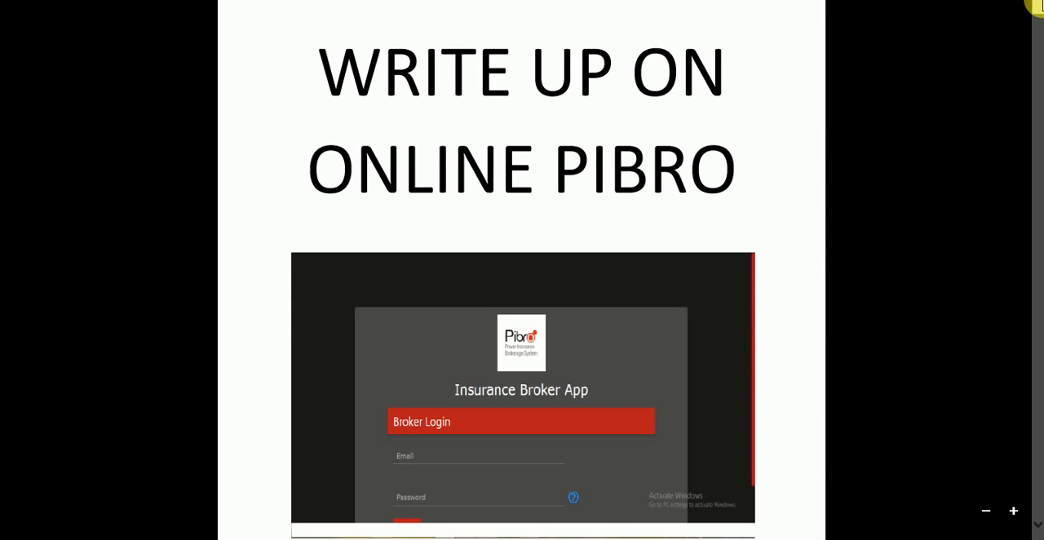
mouse_move(1036, 4)
left_mouse_down()
mouse_move(1039, 131)
mouse_move(1036, 8)
left_mouse_up()
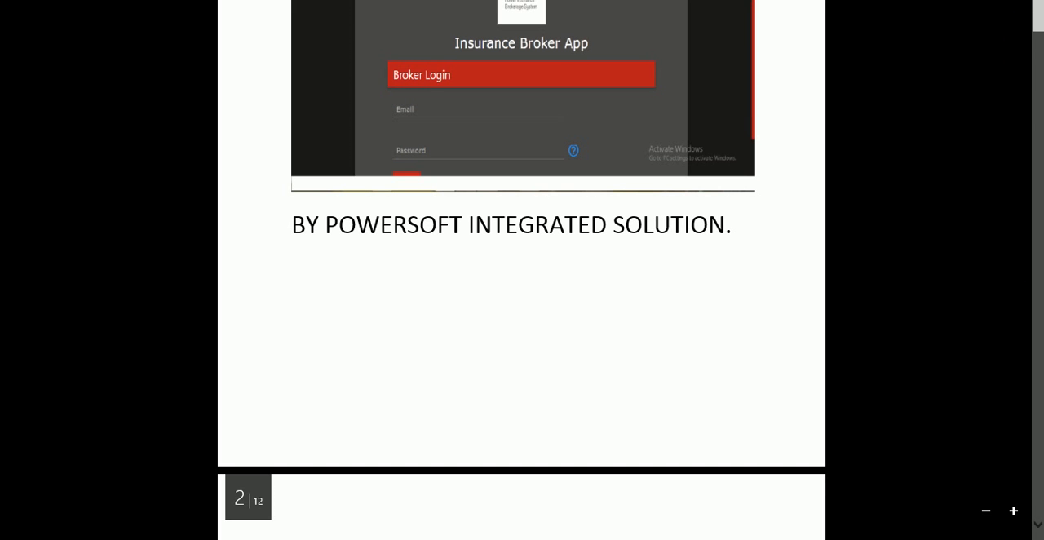